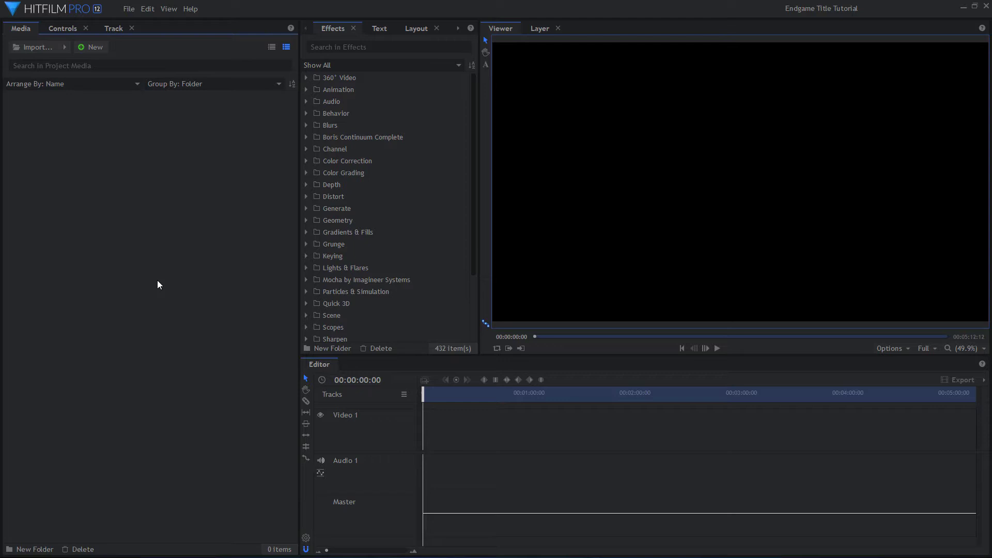
Create a composite shot named Fractal BG at 1080p Full HD, 24 fps, with a duration of 00:00:20:00
click(102, 48)
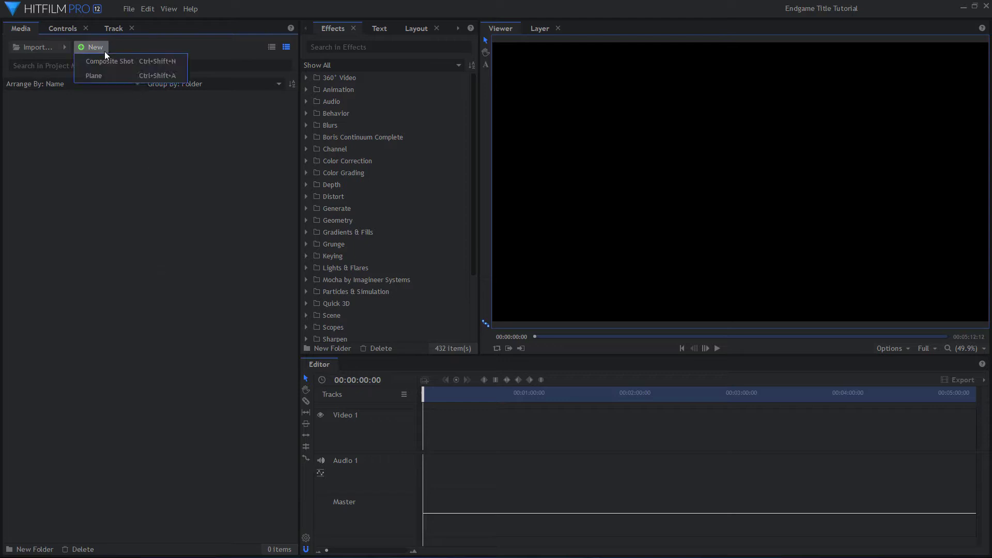
click(108, 62)
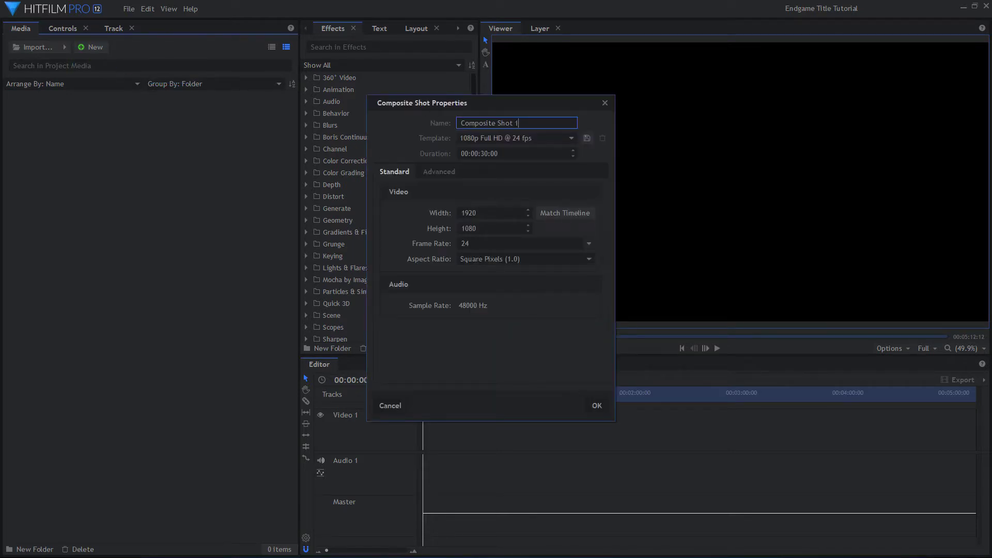
drag(519, 123, 440, 119)
text(Fractal BG)
click(482, 153)
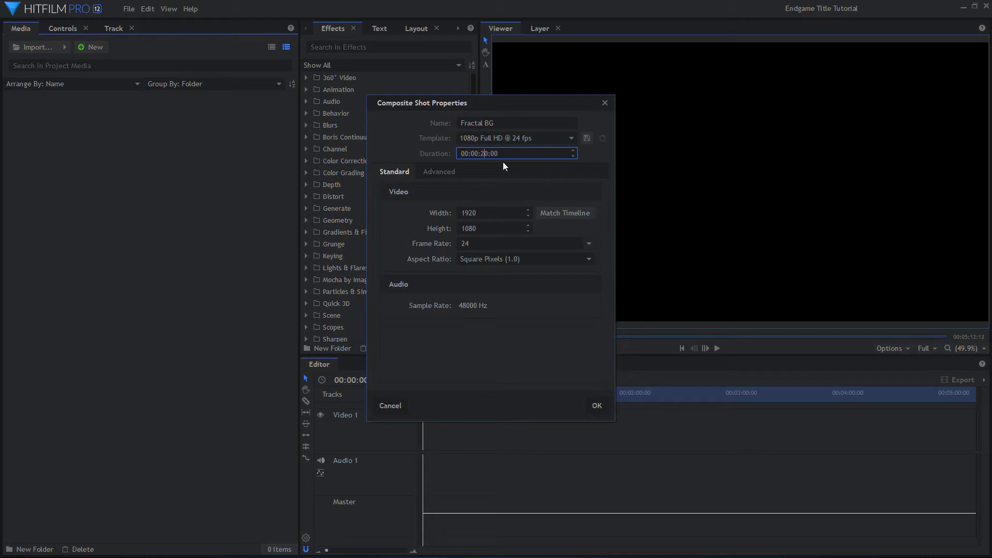
click(596, 406)
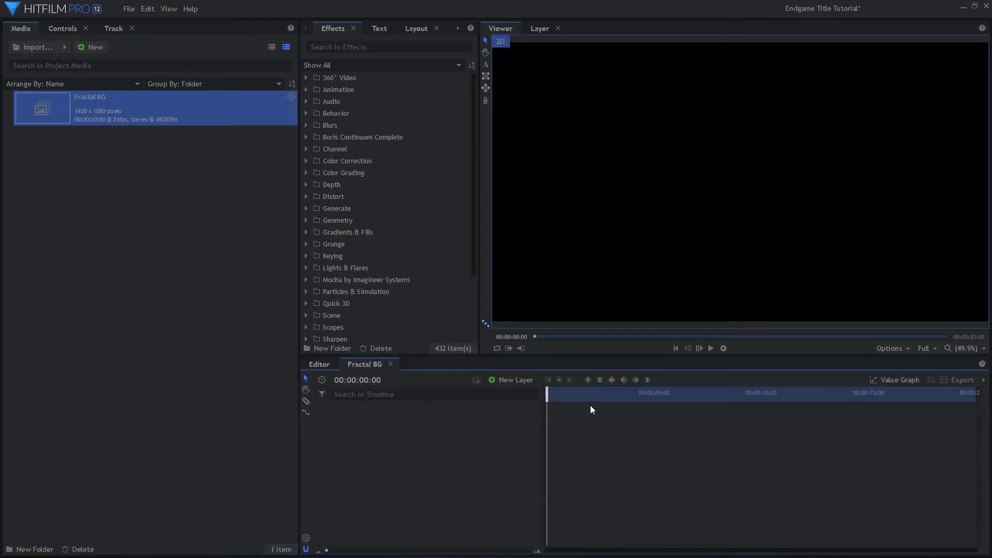
Add a black 1920 x 1080 plane layer to Fractal BG and apply the 360° Fractal Noise effect to it
click(527, 381)
click(527, 393)
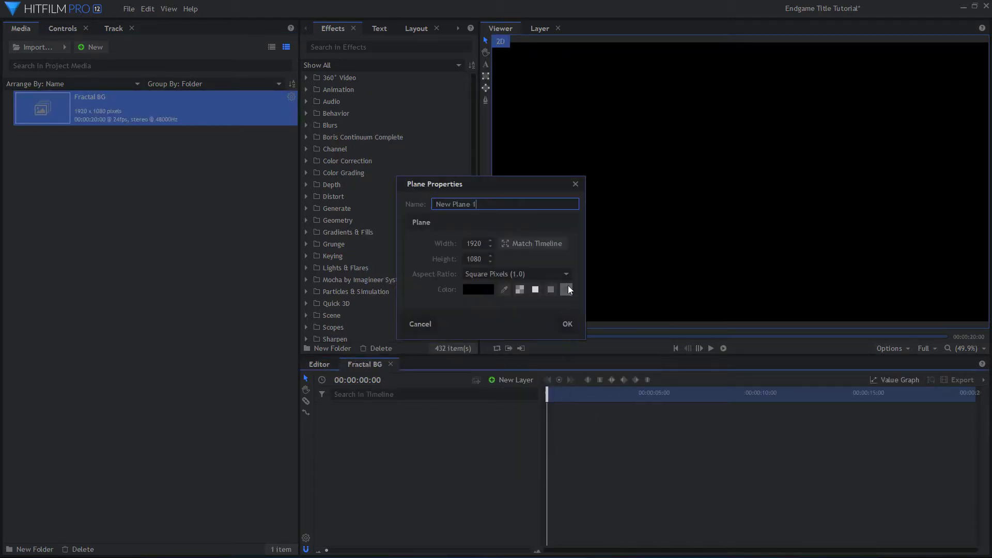
click(568, 324)
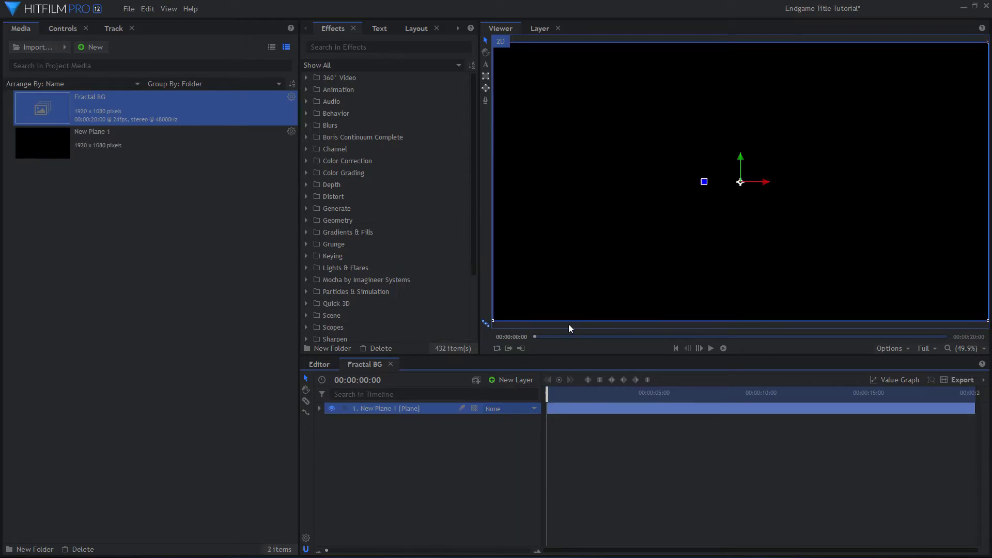
click(306, 78)
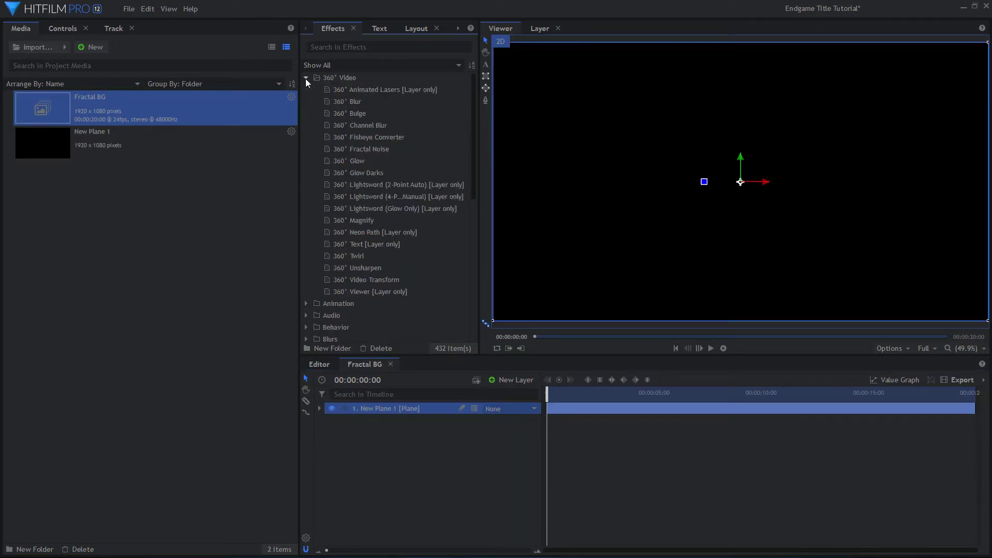
drag(364, 148, 380, 406)
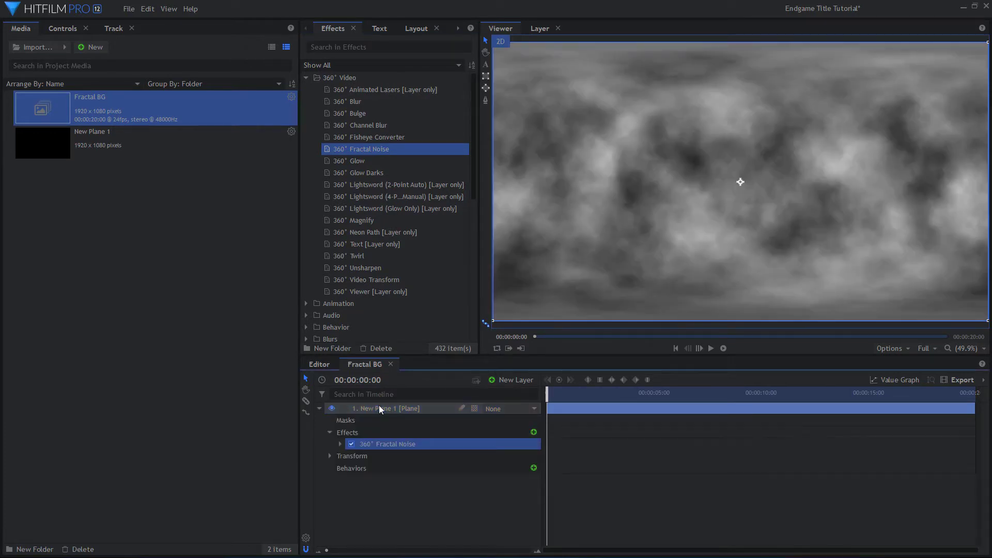
Set the 360° Fractal Noise type to Energy and its transform scale to 50 px
click(60, 28)
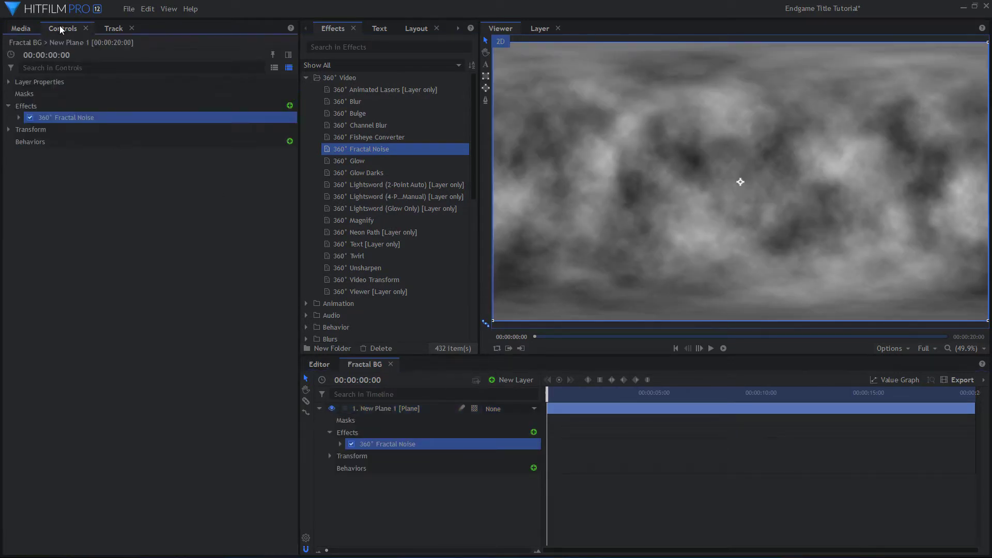
click(19, 117)
click(175, 154)
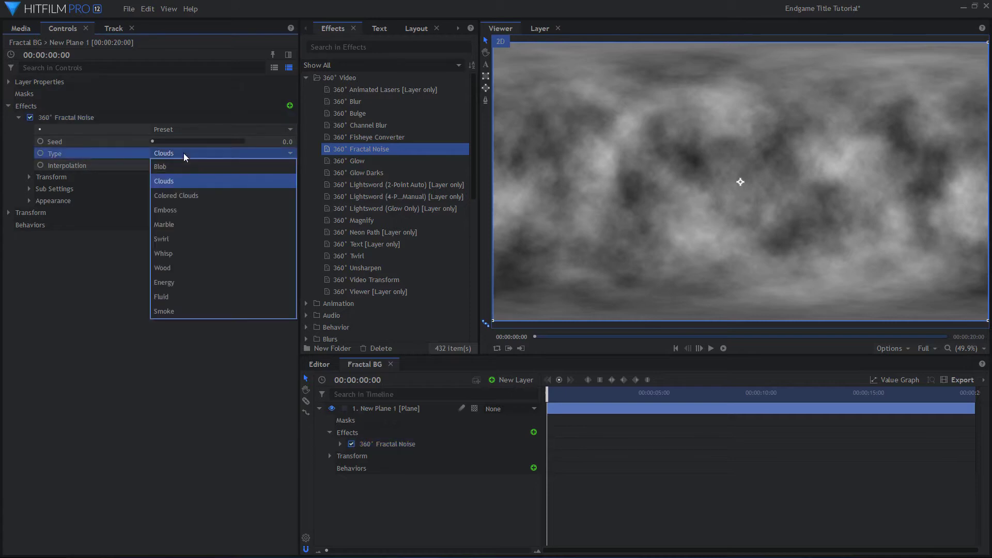
click(178, 272)
click(29, 177)
drag(286, 213, 278, 209)
Set the fractal noise's sub levels to 5, its exposure to -1.23 and its appearance offset to -0.26
click(29, 237)
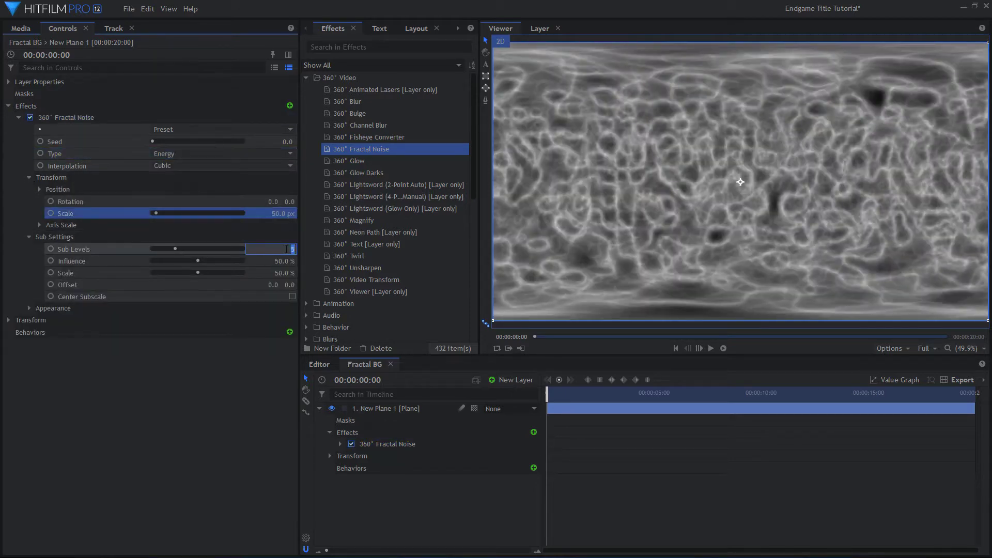
click(72, 249)
click(29, 308)
drag(286, 344, 278, 351)
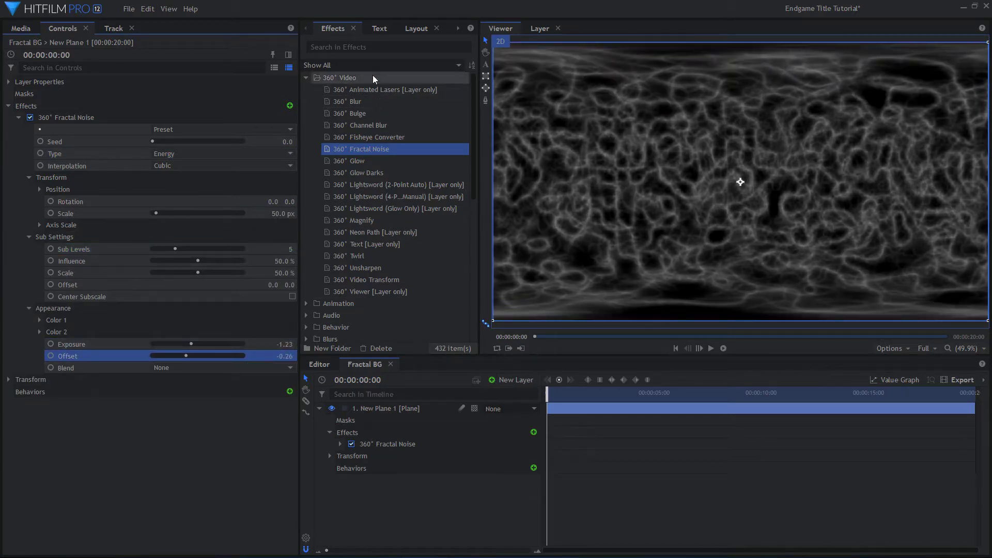
Find the Hue Colorize effect and apply it to the plane below the fractal noise
click(367, 47)
text(hue)
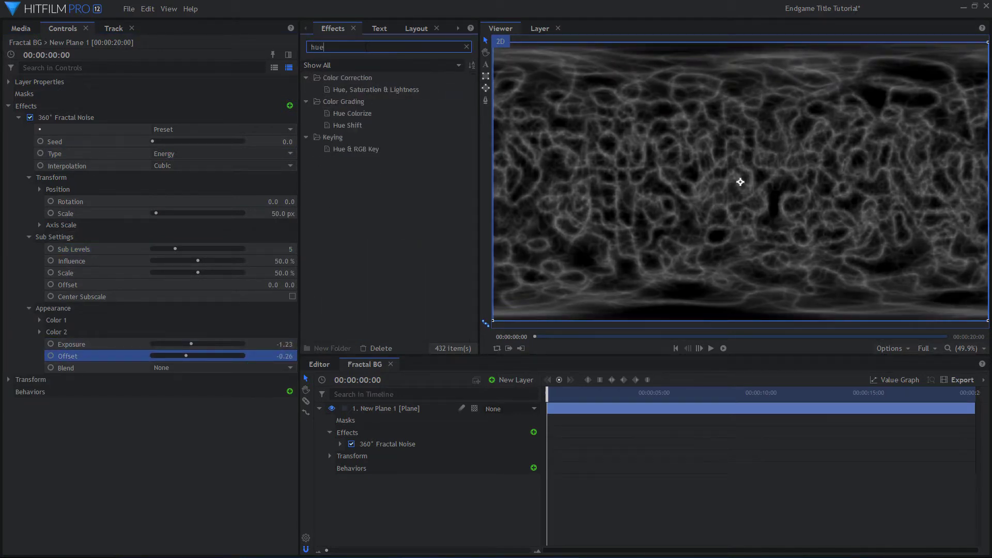
drag(362, 113, 45, 365)
click(17, 117)
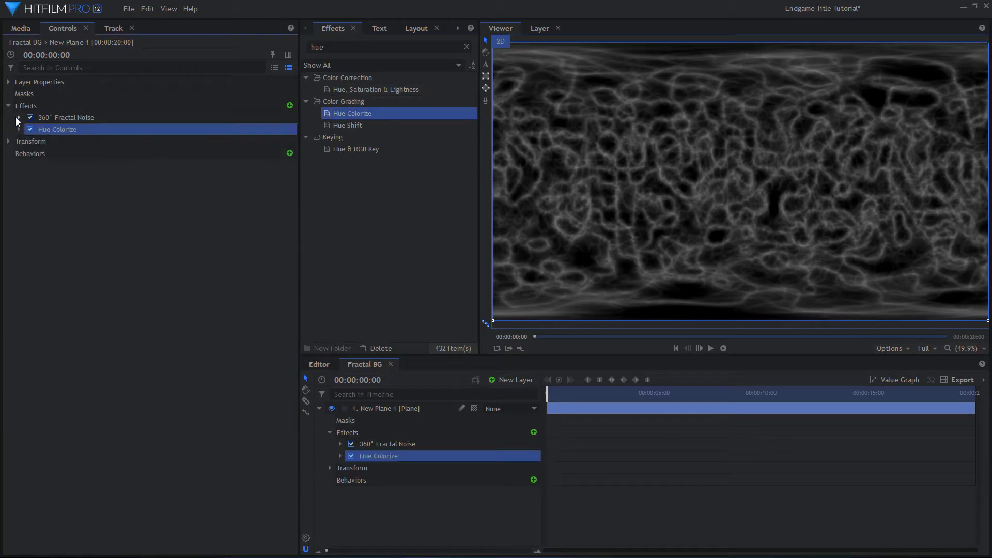
Apply the Mangenta preset to Hue Colorize and shift its hue to 270°
click(19, 130)
click(181, 141)
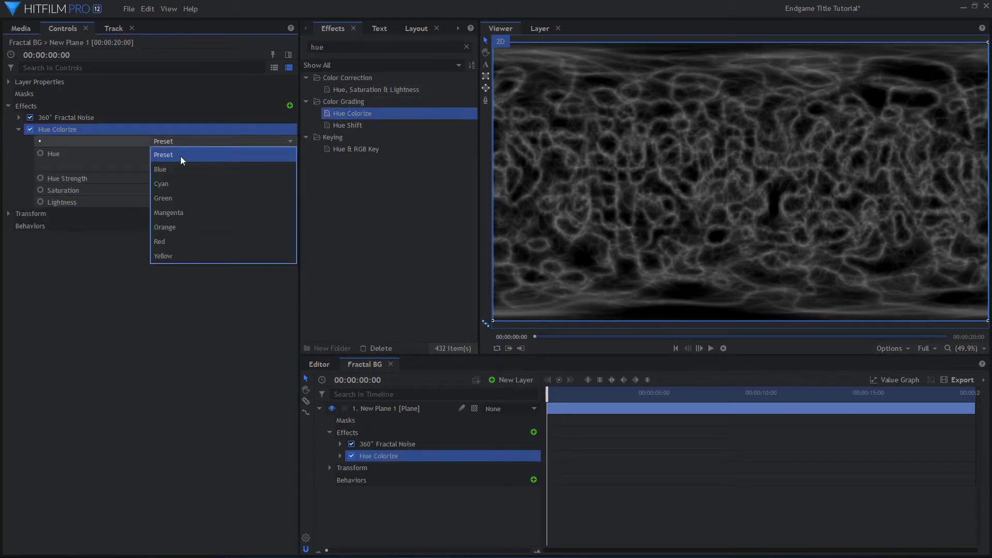
click(176, 212)
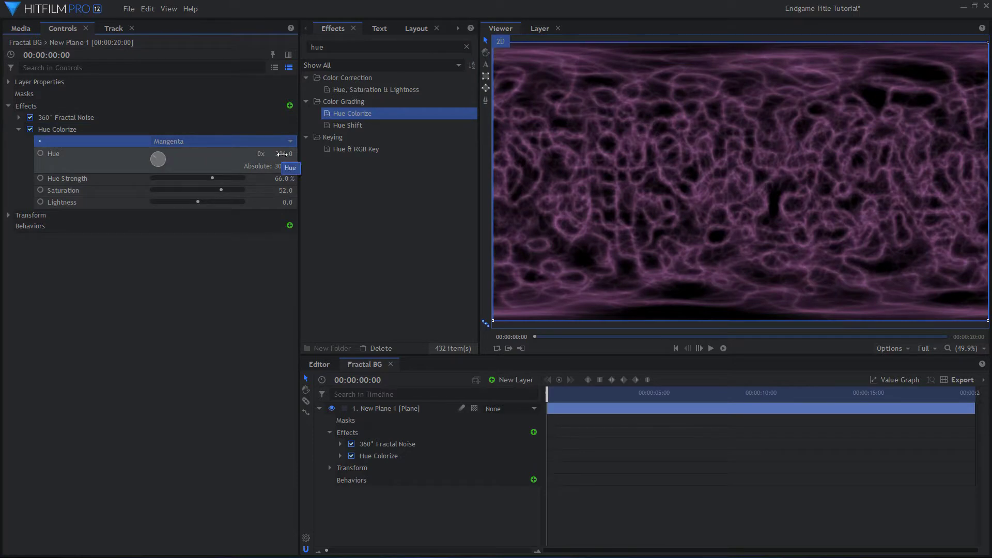
drag(283, 153, 267, 155)
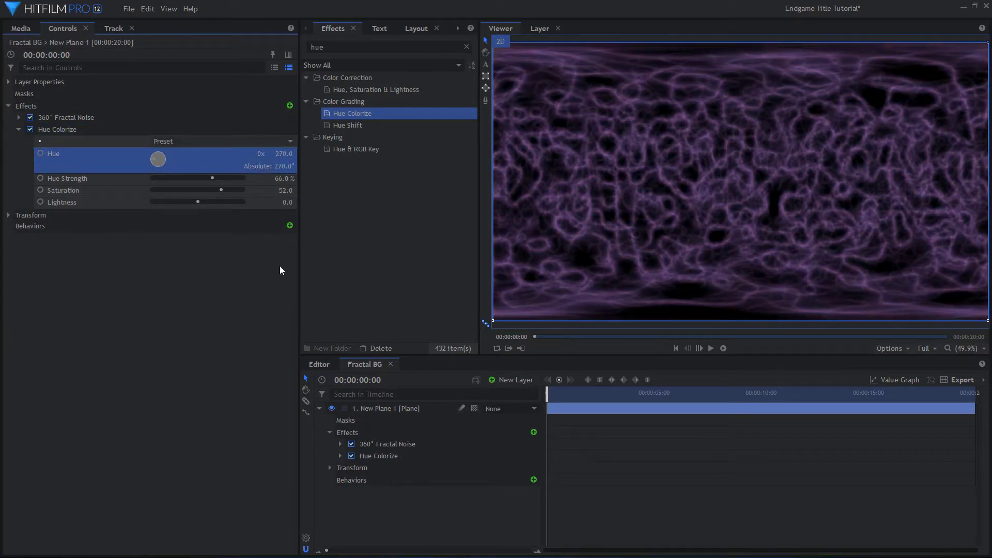
Find the Blur effect, apply it to the plane and set its radius to 5 px
drag(333, 47, 293, 44)
text(blu)
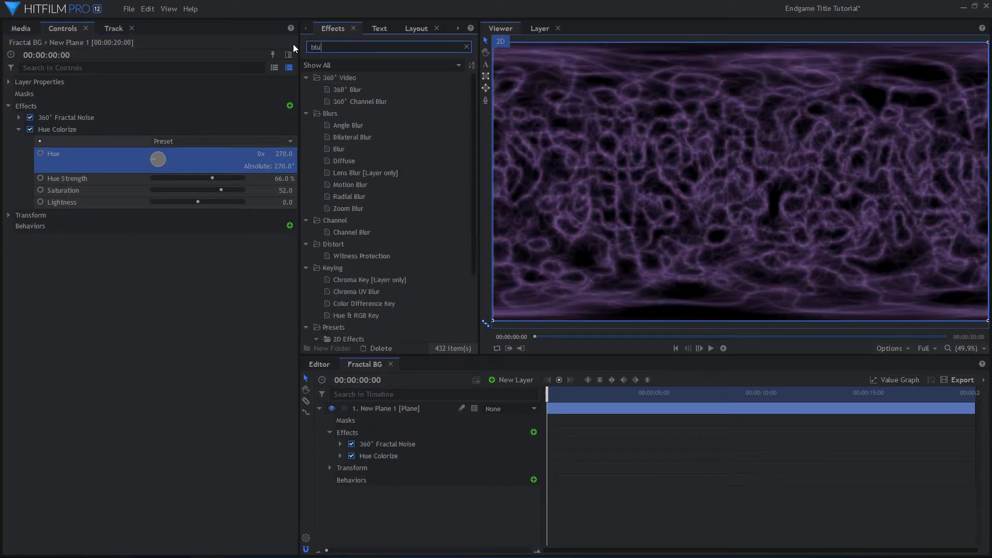
text(r)
drag(345, 149, 205, 199)
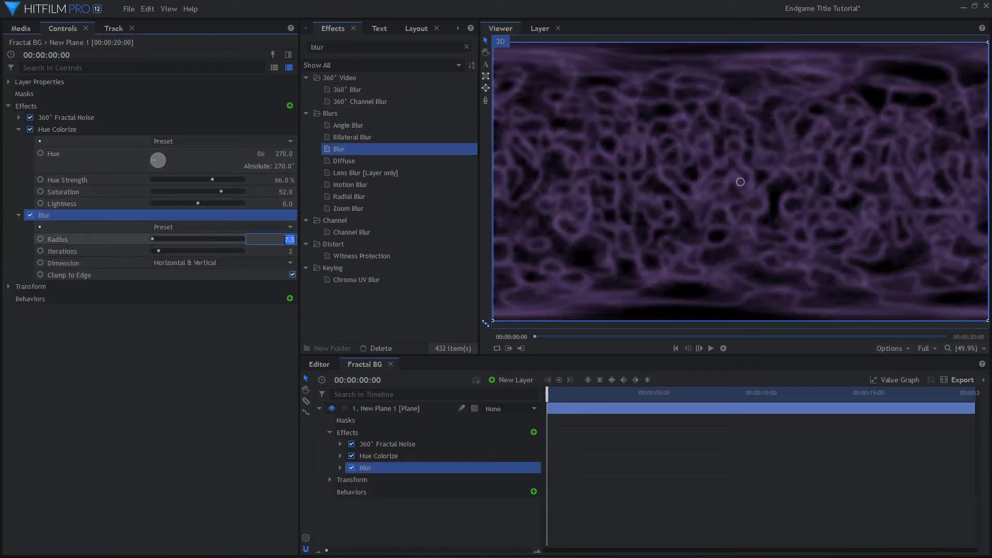
click(285, 239)
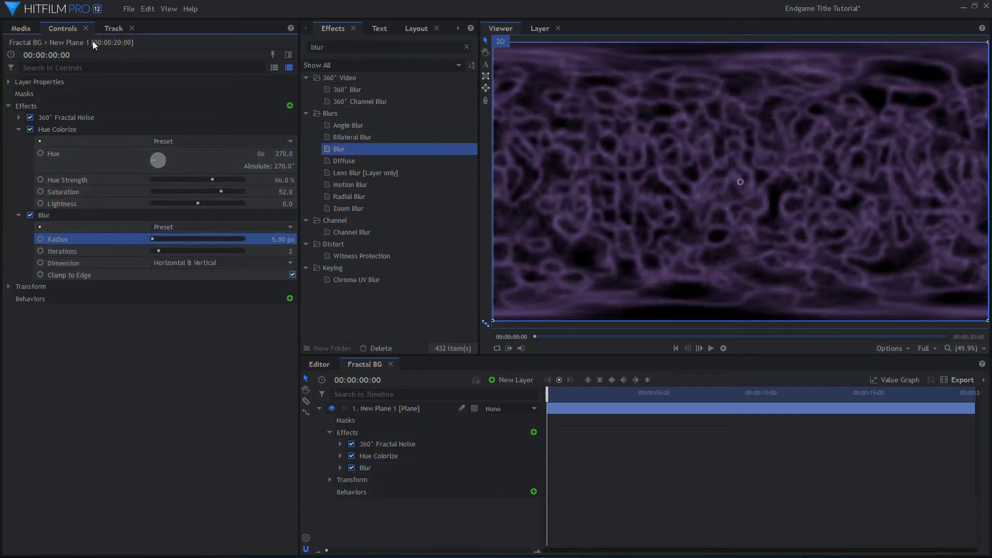
Create a second composite shot named Main, 1920 x 1080 at 24 fps and 20 seconds long
click(20, 29)
click(90, 48)
click(98, 61)
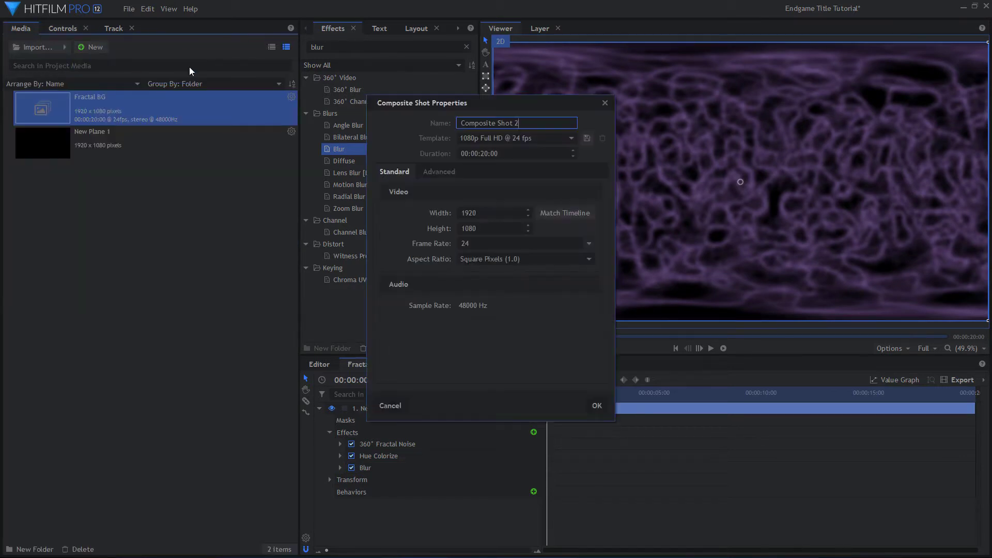
text(Main)
click(598, 406)
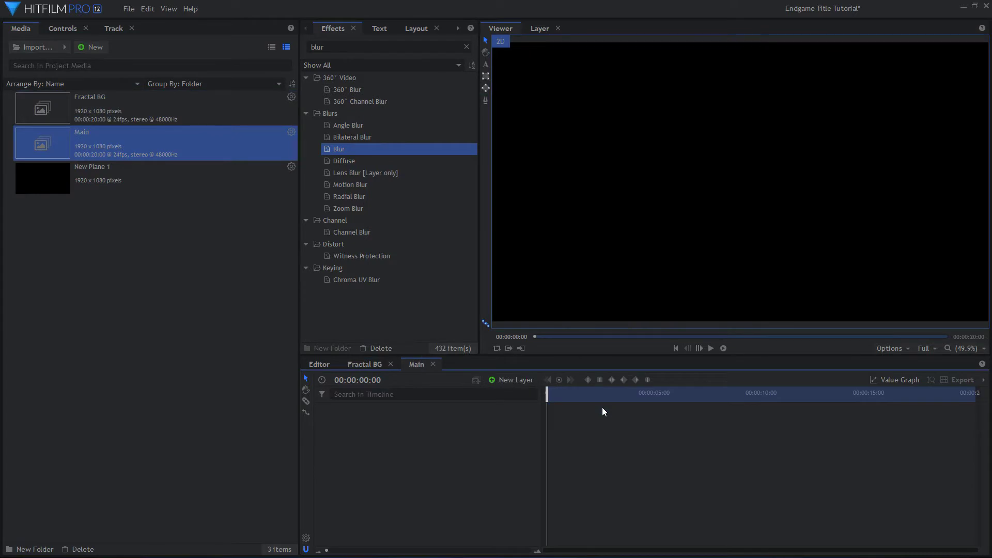
Place the Fractal BG composite in the Main timeline and apply the 360° Viewer effect to it
drag(165, 106, 429, 427)
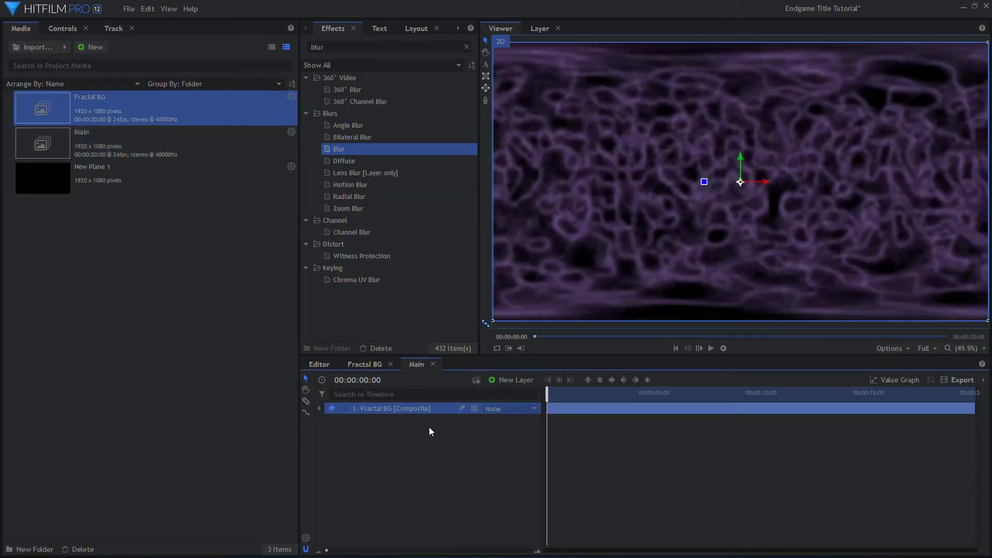
drag(338, 47, 282, 49)
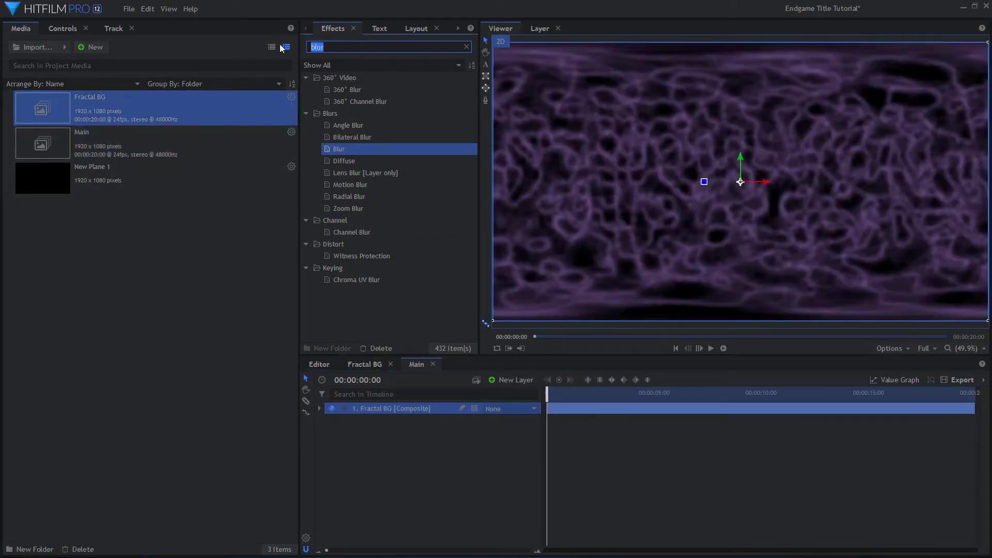
text(vie)
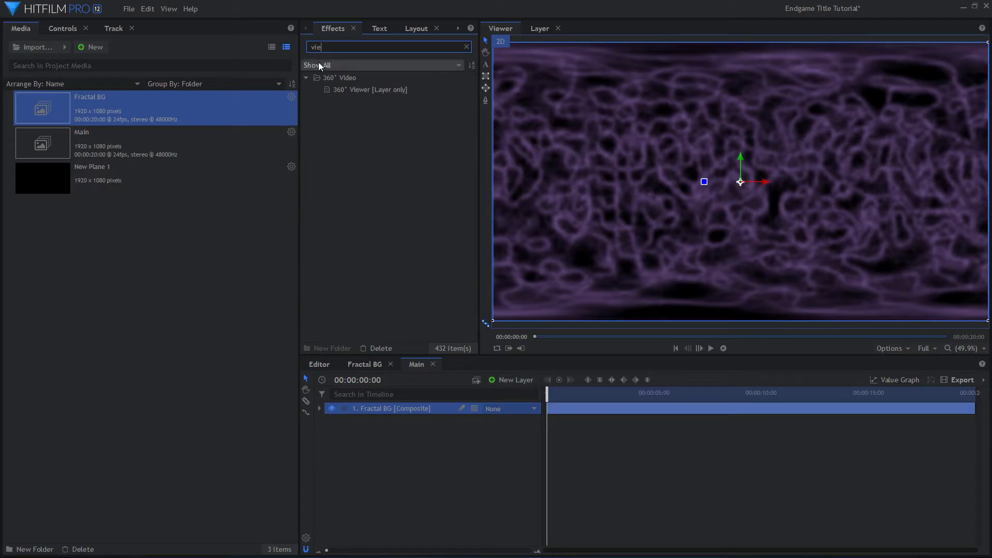
drag(357, 90, 371, 160)
drag(401, 409, 399, 408)
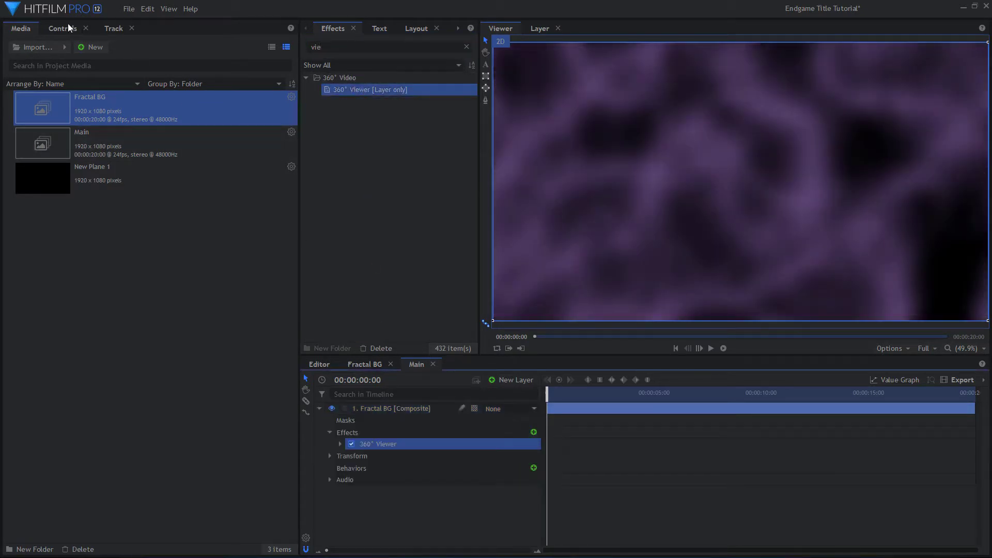
Apply the Zoom Blur effect to the Fractal BG layer and set its strength to 30
click(65, 29)
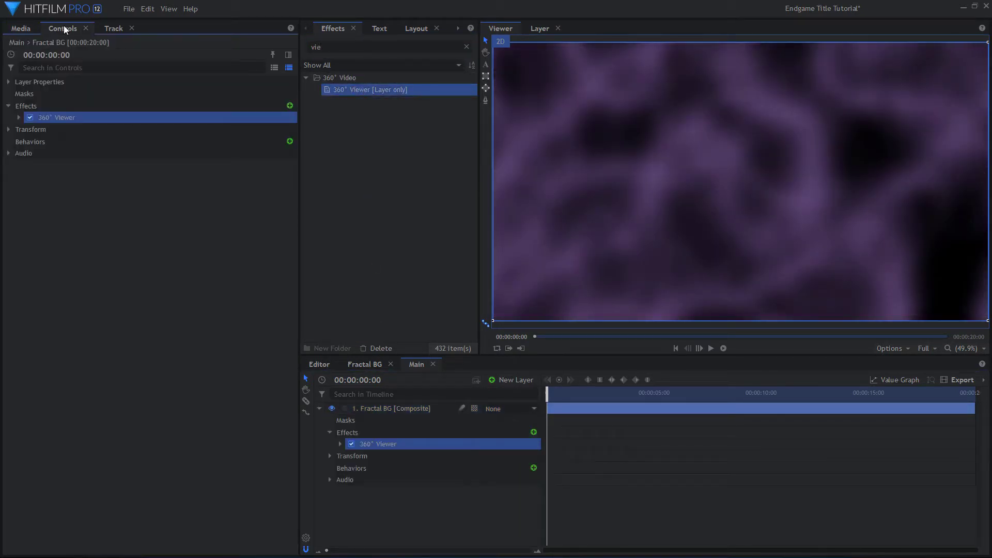
double_click(336, 47)
text(zoom)
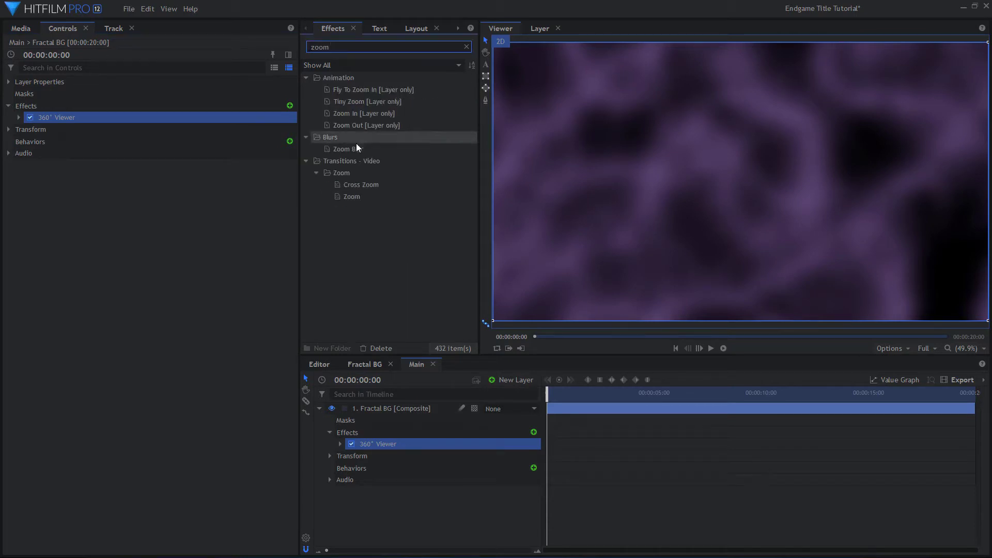
drag(358, 150, 181, 124)
click(19, 130)
click(290, 166)
text(30)
key(Return)
Find the Vignette effect, apply it to the Fractal BG layer and increase its softness
drag(336, 47, 285, 50)
text(vign)
drag(346, 89, 116, 184)
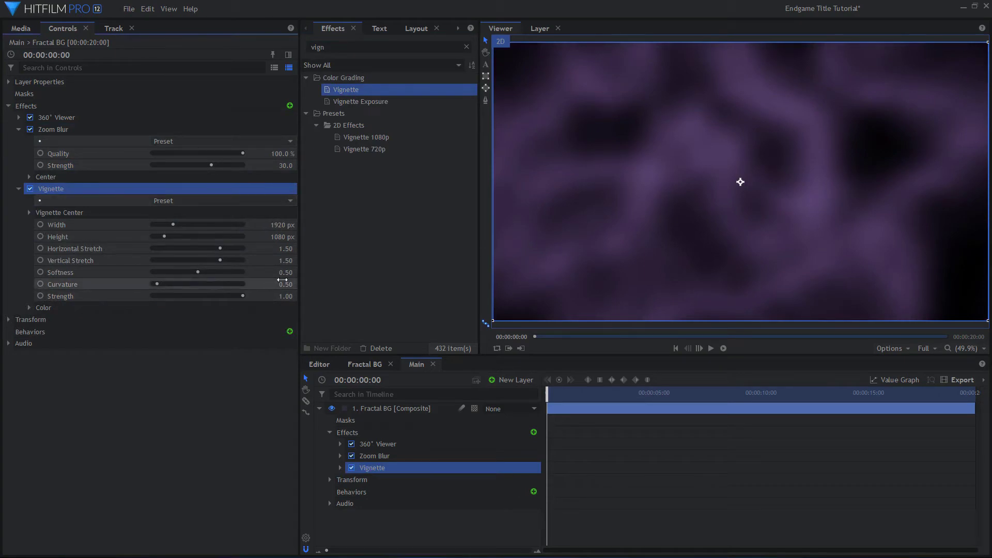
drag(288, 276, 300, 276)
Duplicate the Vignette effect on the Fractal BG layer
click(18, 188)
right_click(56, 188)
click(78, 239)
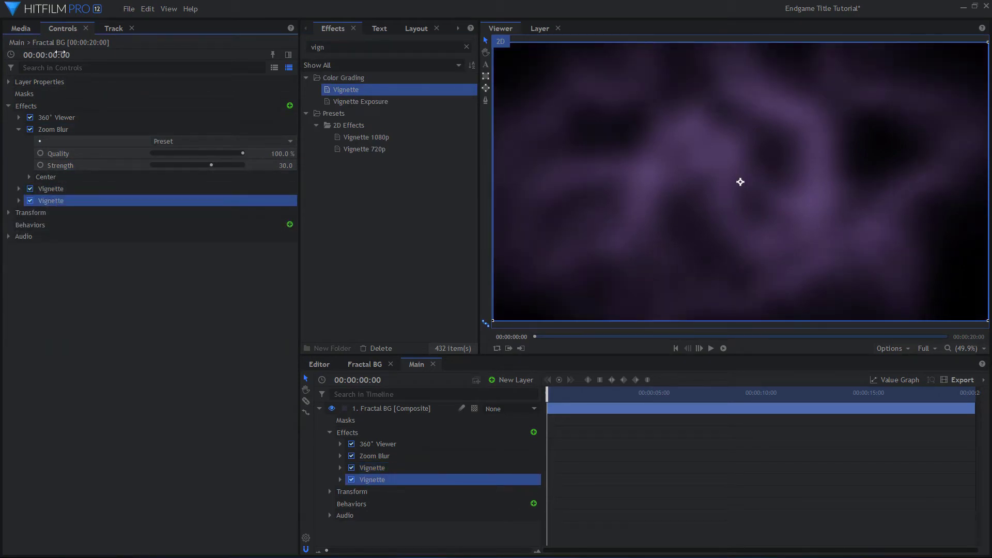
Start a new composite shot and name it Stone Texture
click(23, 28)
click(92, 47)
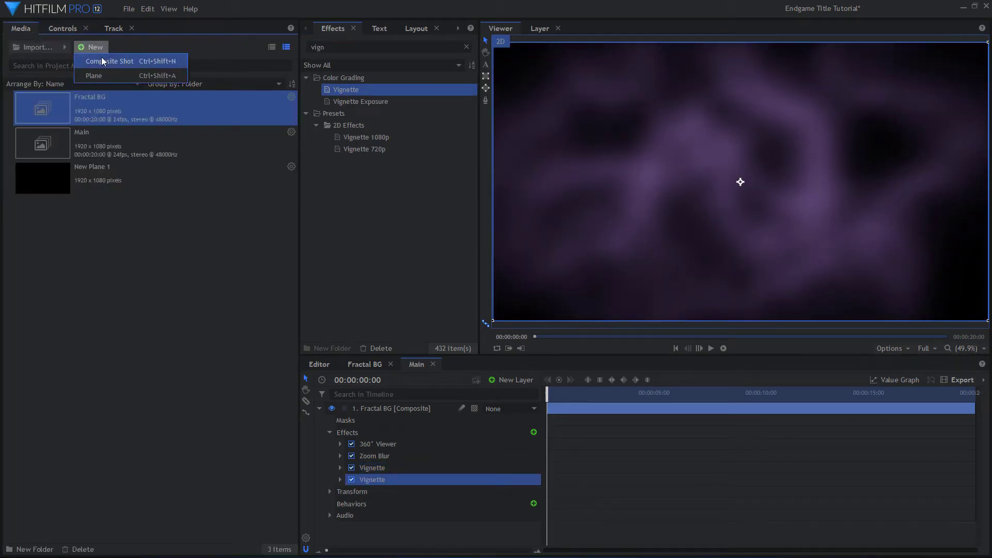
click(104, 62)
triple_click(534, 123)
text(Stone Texture)
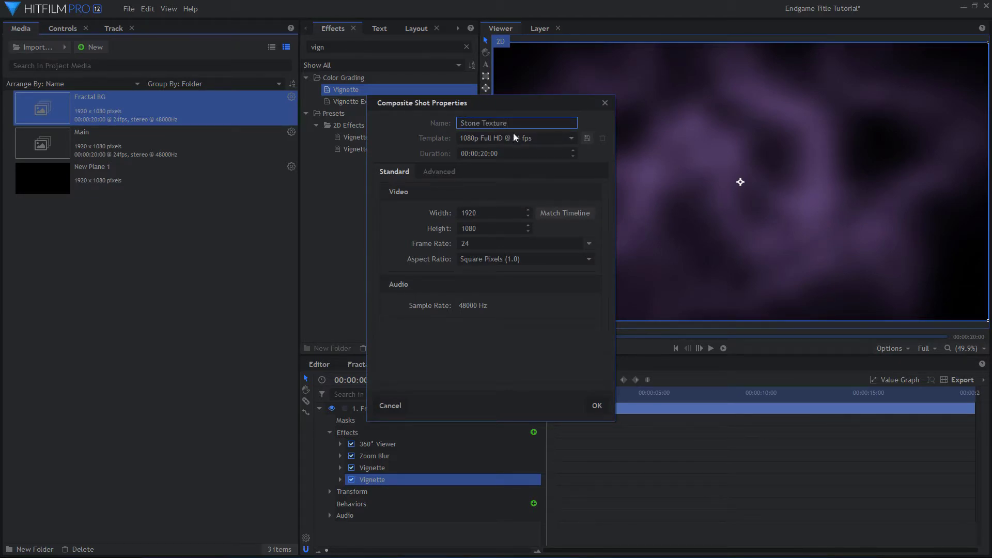
Set the Stone Texture composite's template to 4K UHD @ 24 fps and create the composite
click(569, 138)
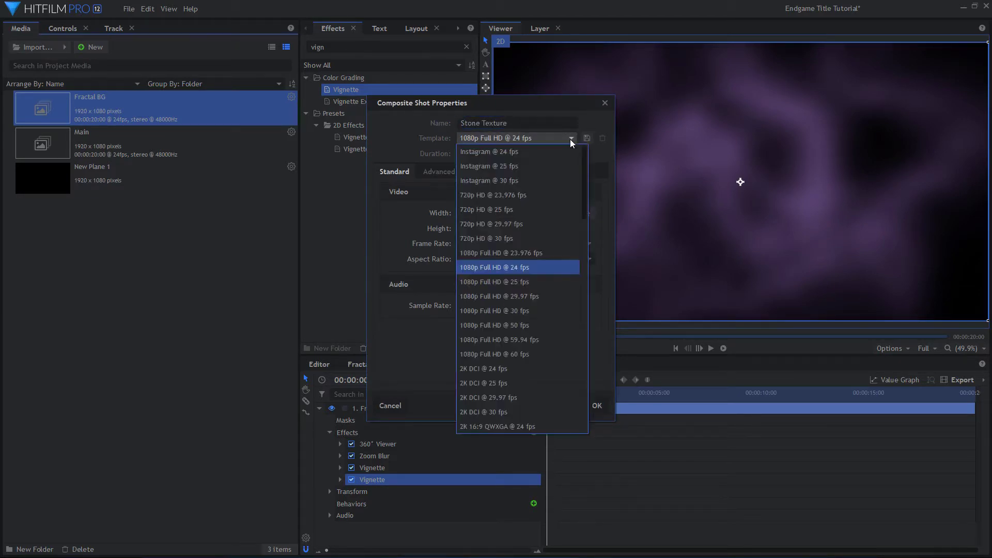
scroll(523, 268, down, 2)
scroll(523, 268, down, 1)
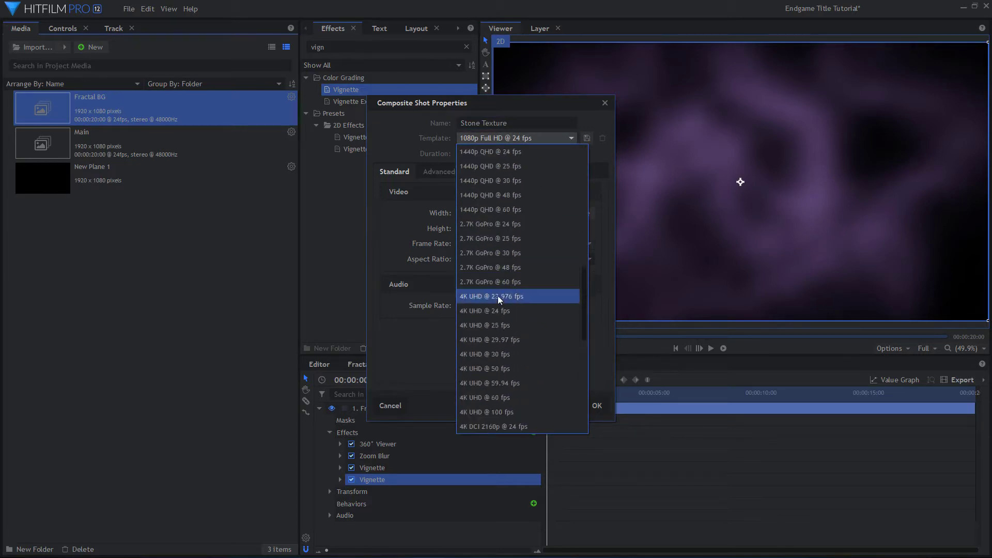
click(495, 300)
click(484, 154)
click(484, 153)
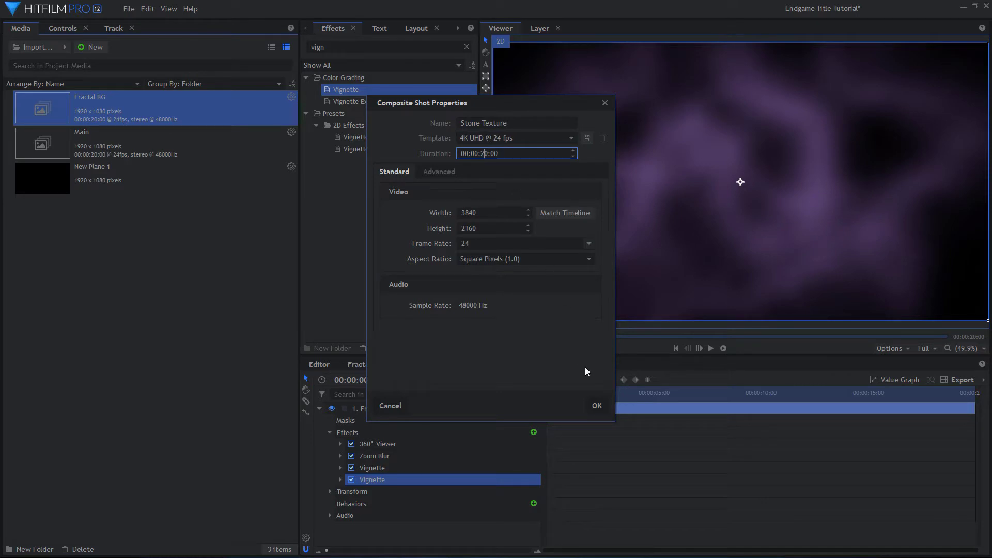
click(598, 407)
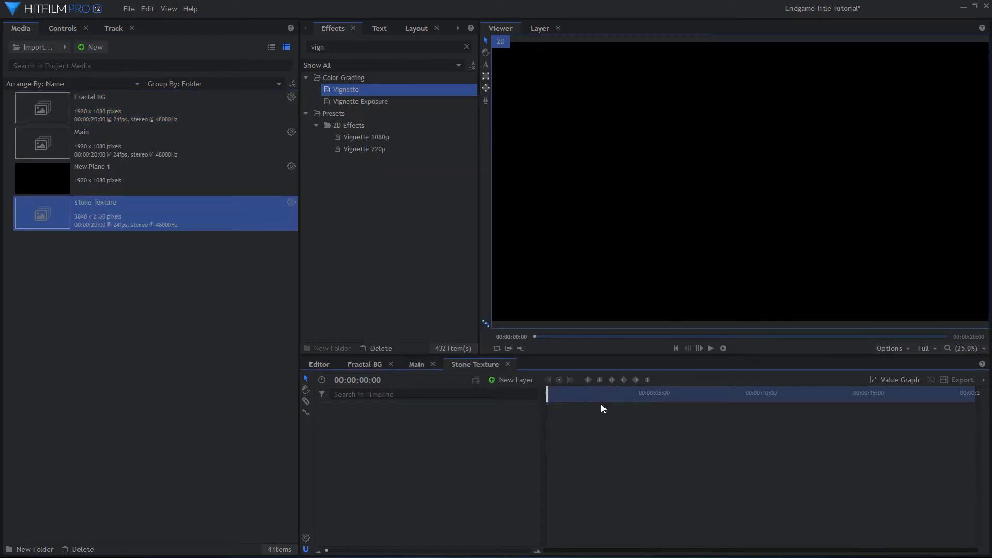
Add a black 3840 × 2160 plane layer to the Stone Texture composite
click(527, 380)
click(521, 394)
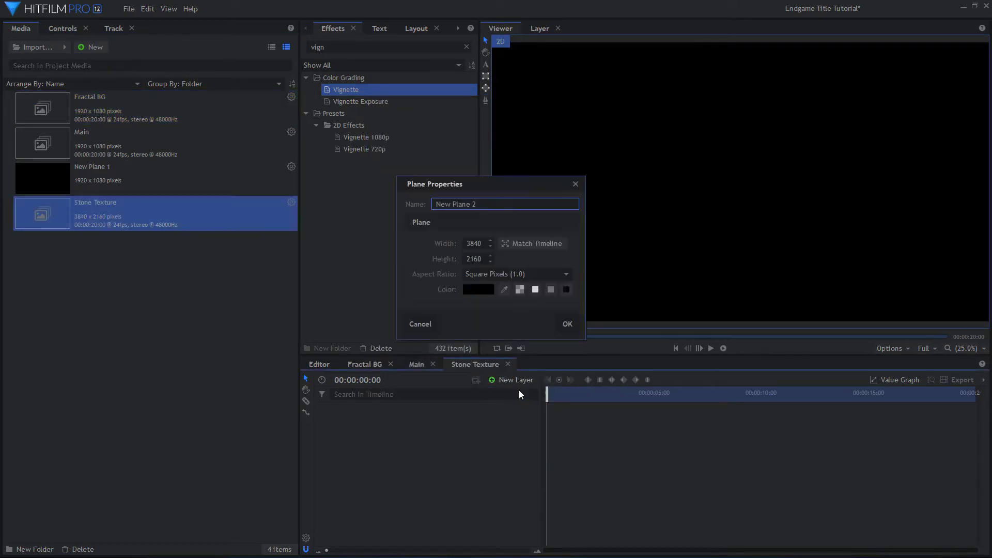
click(566, 324)
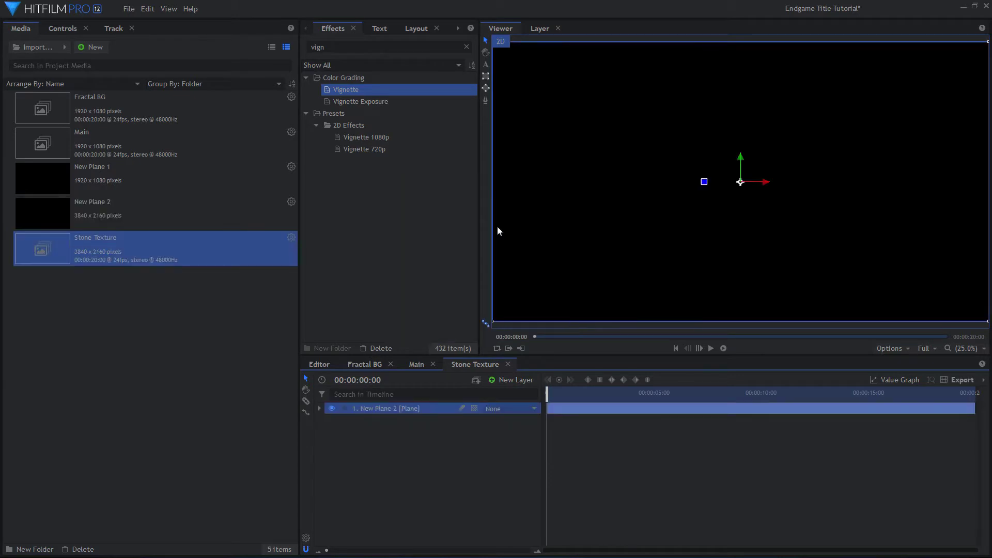
Find the Fractal Noise effect and apply it to the new plane layer
double_click(319, 47)
text(noise)
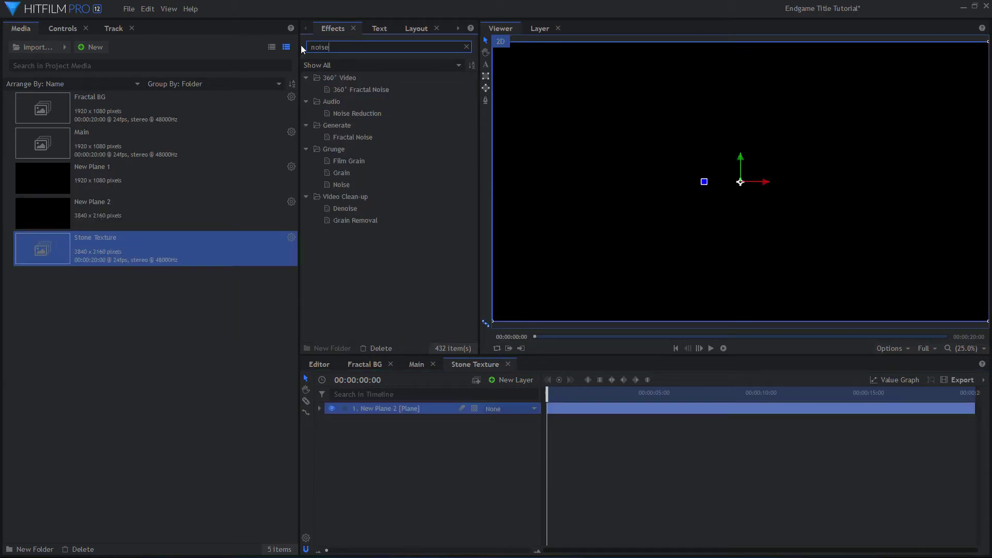
drag(355, 137, 368, 146)
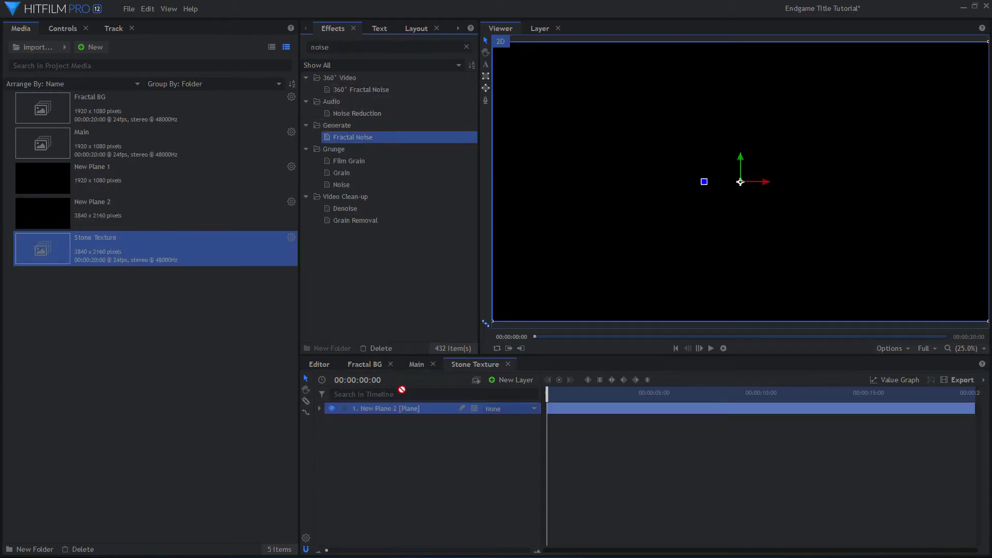
drag(401, 394, 402, 408)
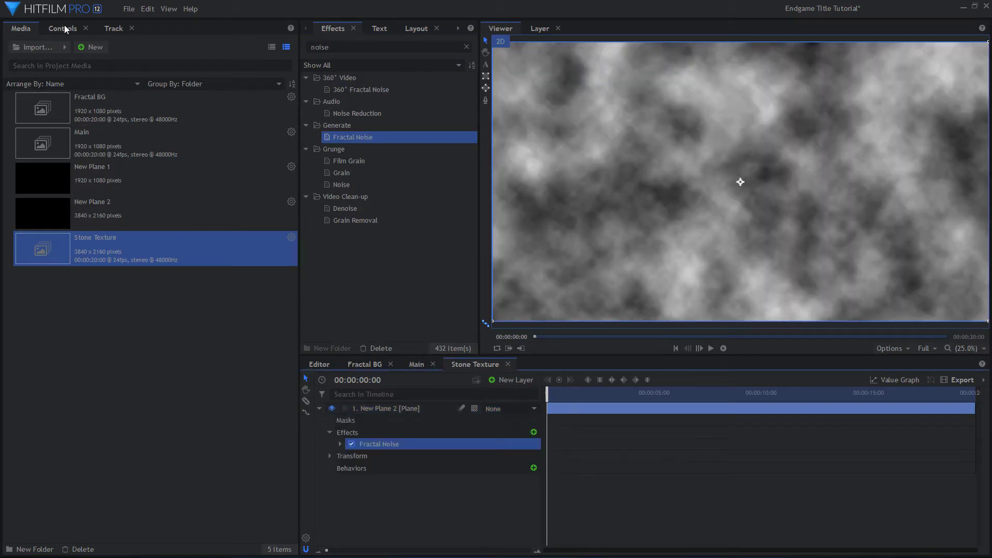
Set the plane's Fractal Noise effect to the Green Marble preset
click(64, 28)
click(18, 117)
click(241, 129)
click(207, 199)
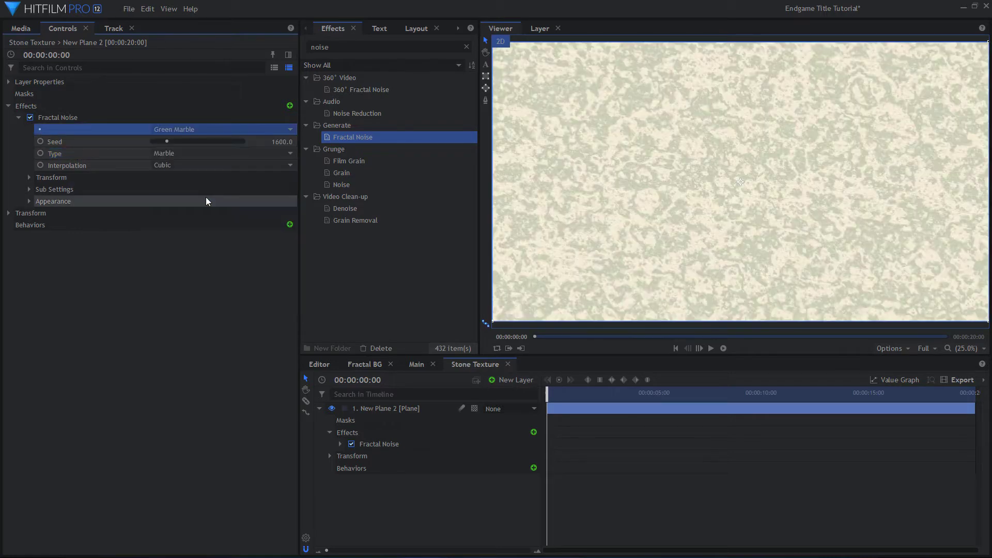
Darken the marble noise's Color 1 to a dark grey and change its Color 2 to a neutral mid grey
click(29, 201)
click(39, 213)
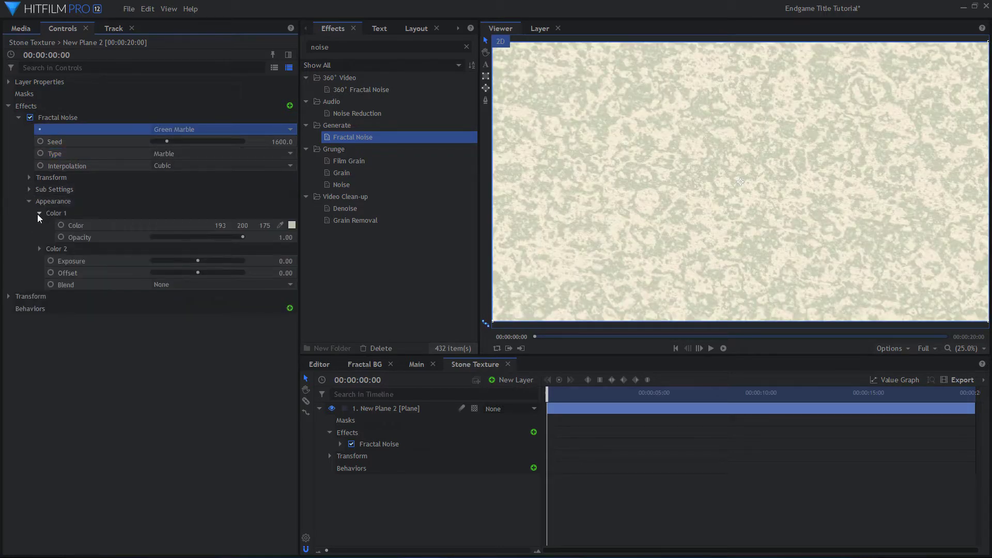
click(39, 248)
click(292, 225)
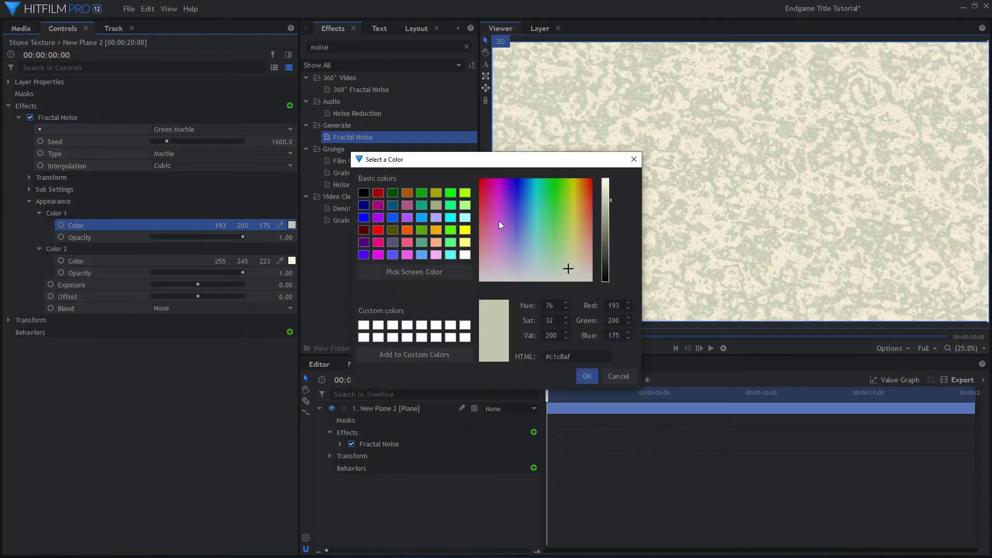
drag(608, 201, 608, 248)
click(587, 376)
click(292, 261)
click(573, 281)
drag(604, 188, 603, 233)
click(587, 376)
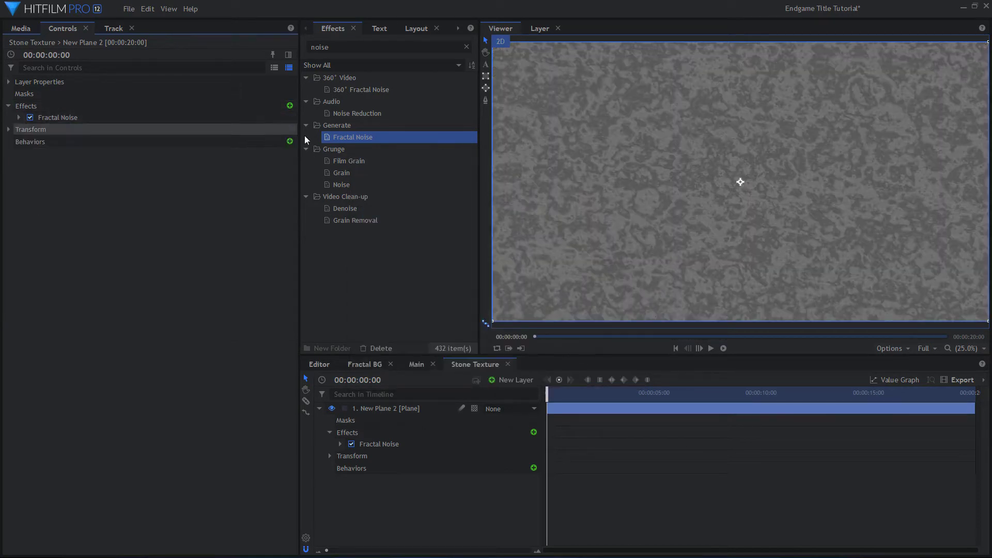
Apply a second Fractal Noise effect to the plane and set its scale to 90 px
drag(337, 138, 129, 127)
click(19, 129)
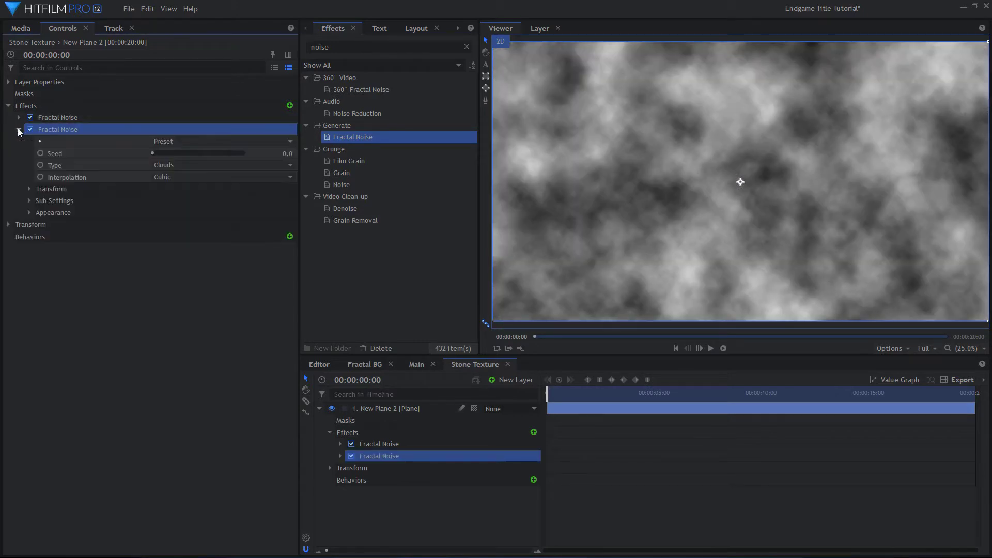
click(29, 189)
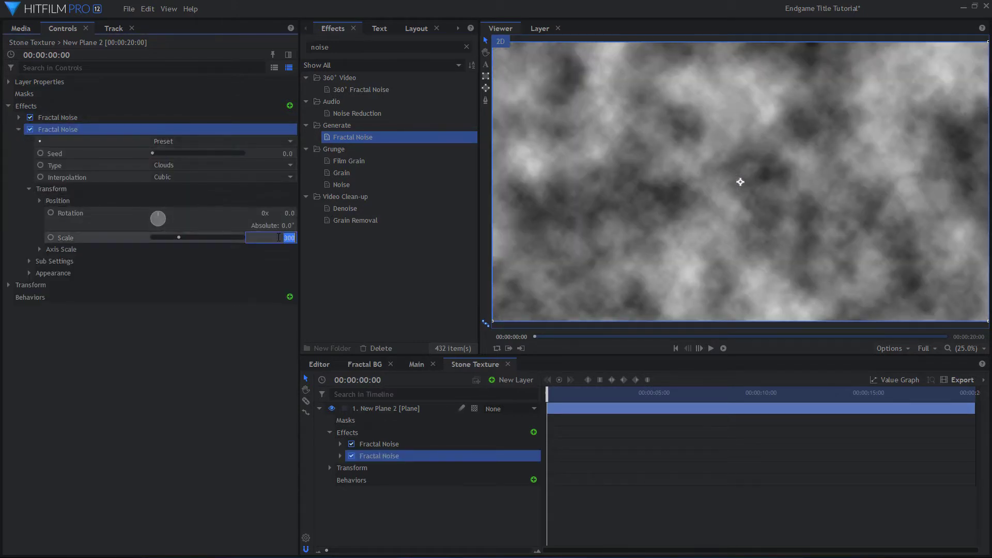
drag(281, 237, 277, 237)
Lighten Color 1 of the second Fractal Noise and change its blend mode so it darkens the marble noise beneath
click(29, 261)
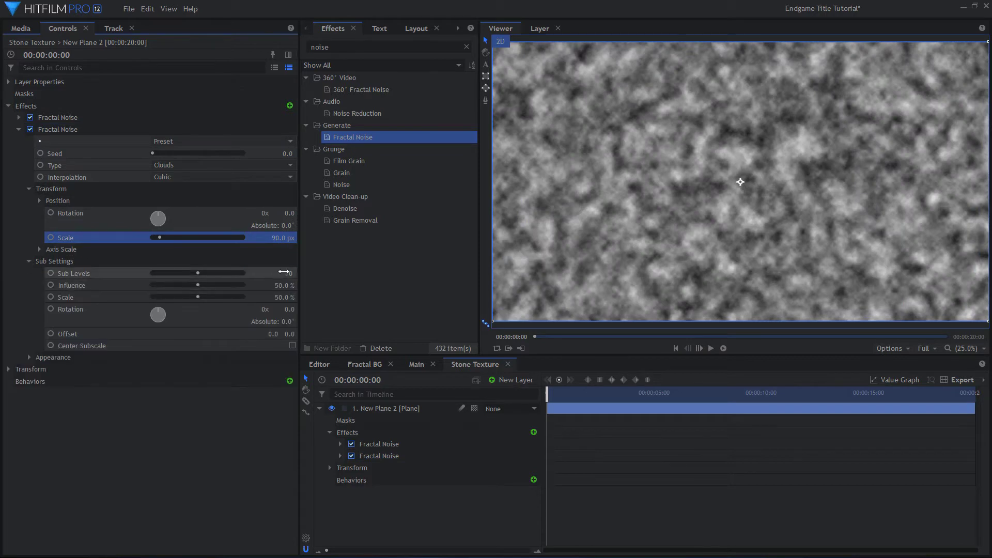
click(29, 357)
click(39, 369)
click(291, 381)
drag(607, 255, 610, 241)
click(587, 377)
click(273, 443)
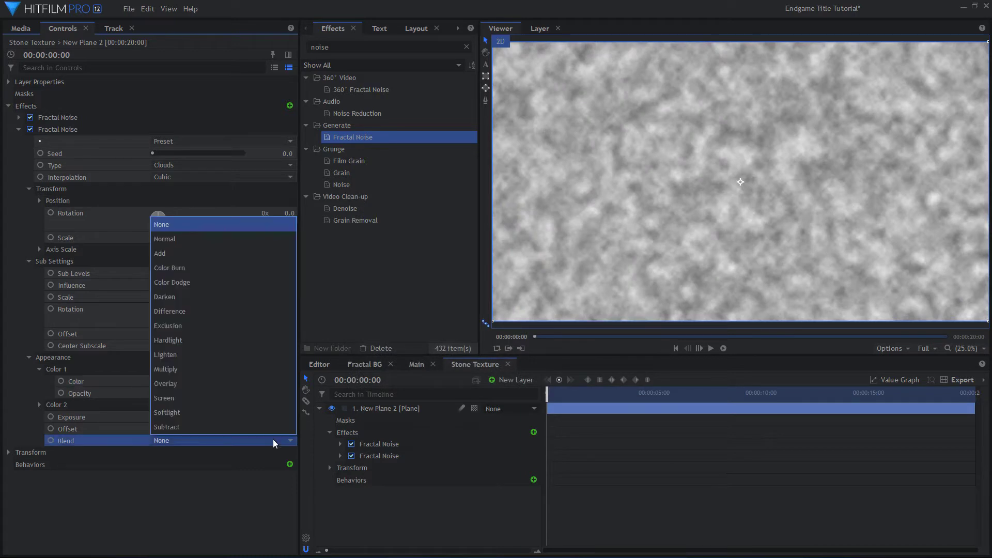
click(271, 439)
click(19, 130)
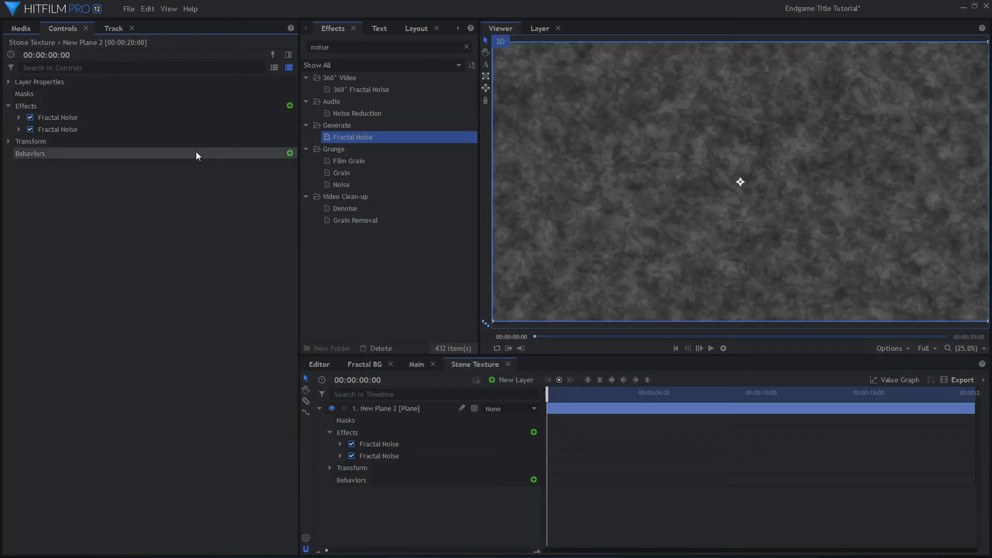
Apply a third Fractal Noise effect to the plane and open its settings
click(361, 141)
drag(202, 145, 148, 135)
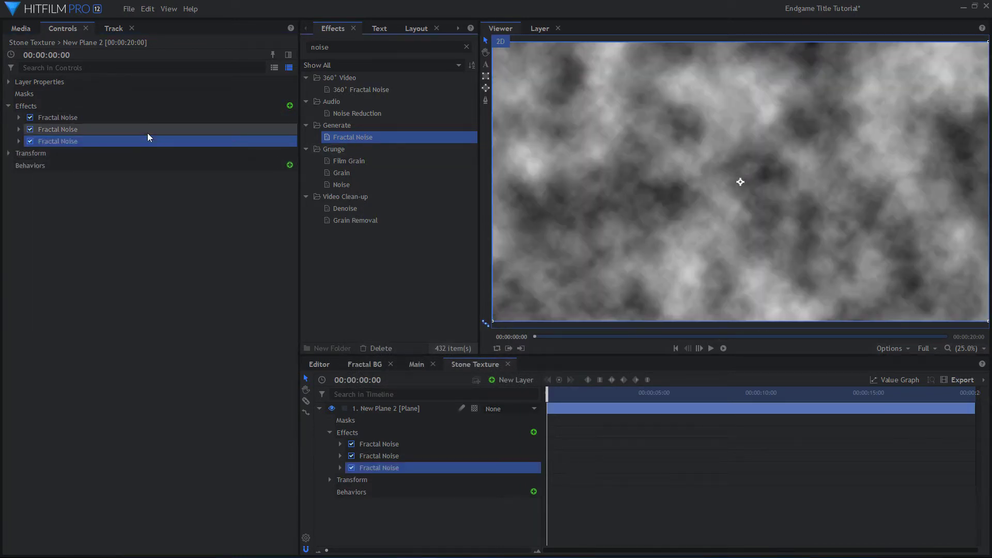
click(19, 141)
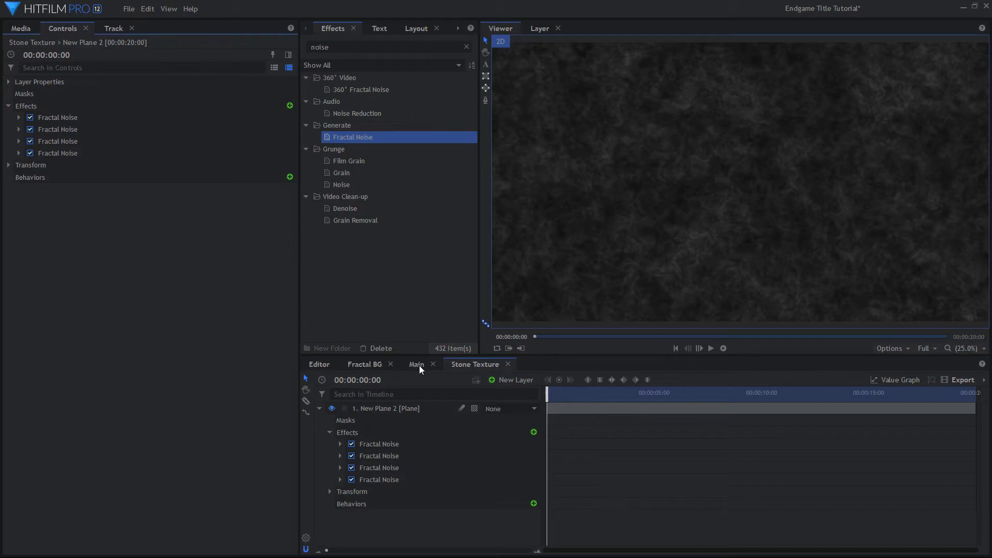
Place the Stone Texture composite as a layer above Fractal BG in the Main composite
click(420, 365)
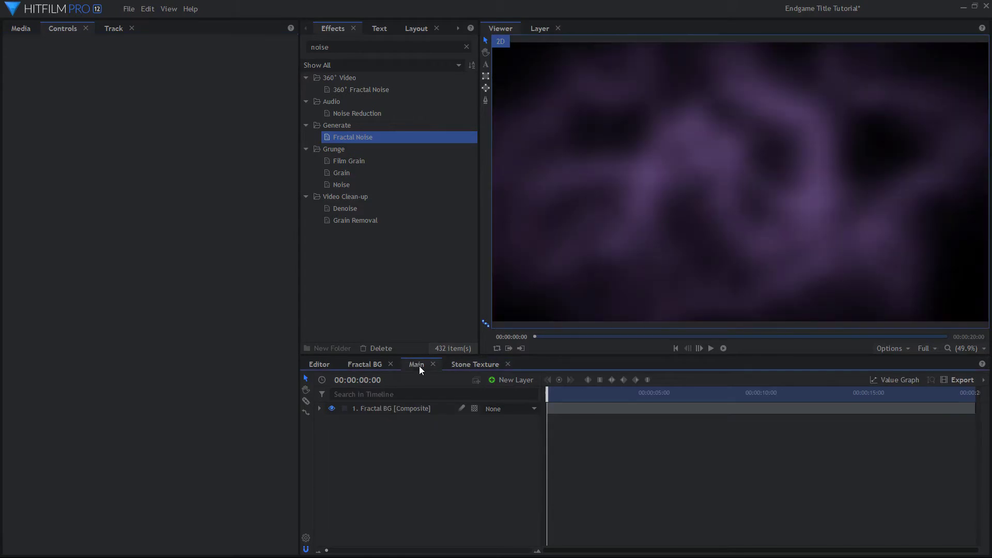
click(16, 28)
drag(85, 246, 403, 406)
Find the BCC Extruded Text effect and apply it to the Stone Texture layer
click(360, 48)
key(ctrl+a)
text(bcc)
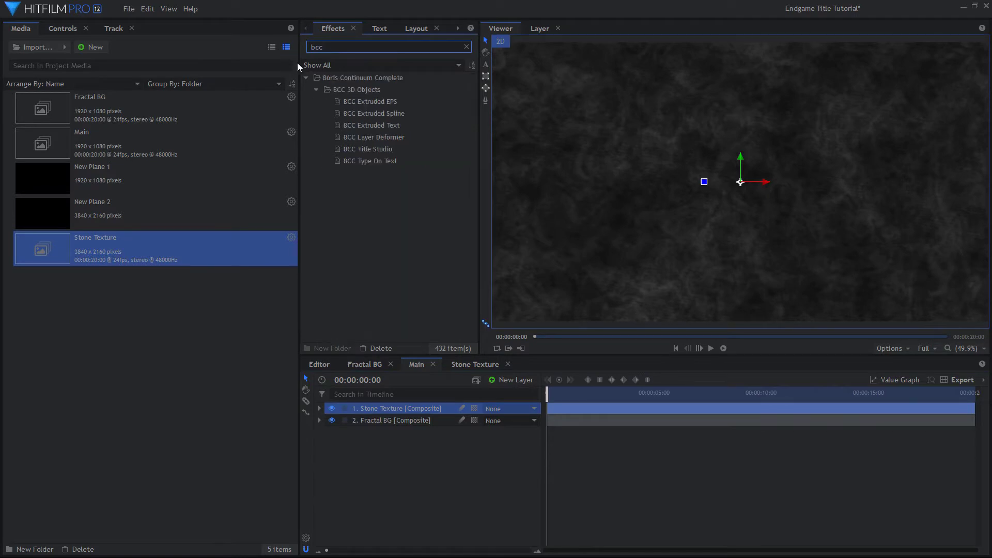
drag(386, 125, 403, 304)
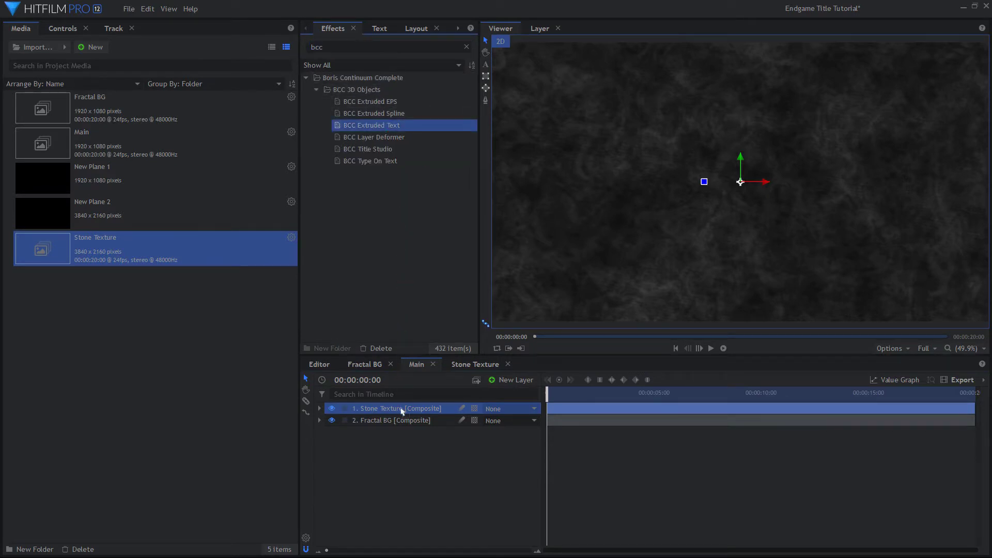
drag(402, 411, 398, 408)
Open the BCC Extruded Text editor and replace the default text with the letter A
click(60, 28)
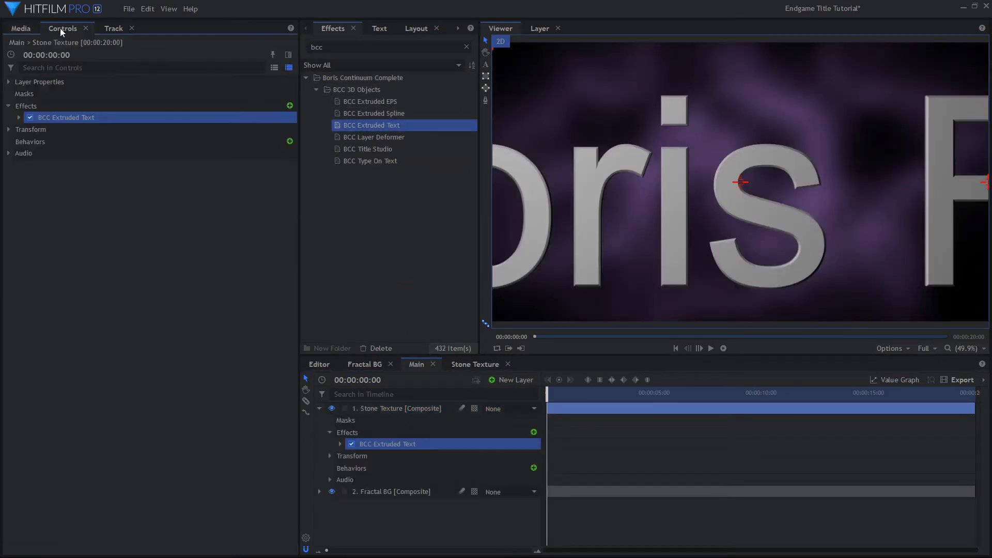
click(19, 118)
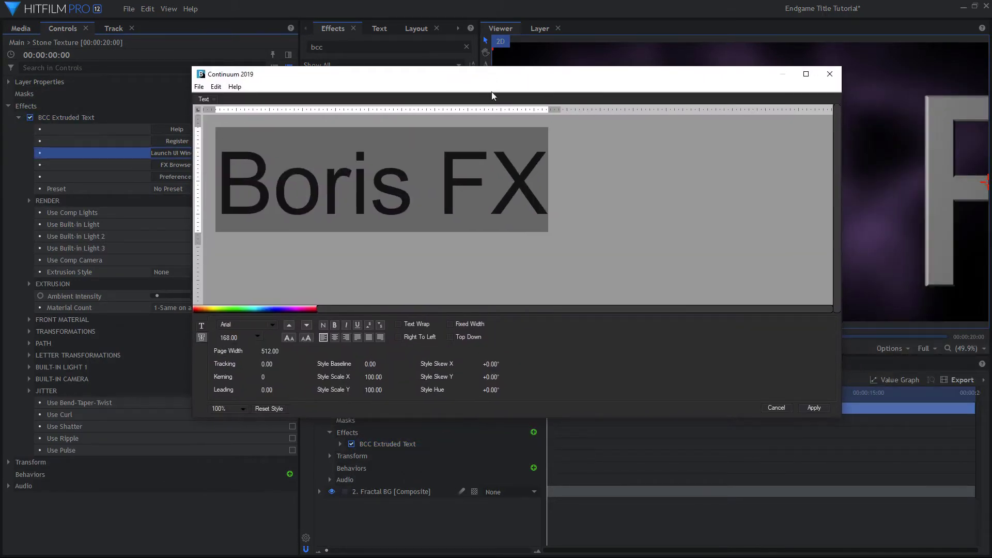
drag(547, 181, 215, 181)
text(A)
double_click(261, 195)
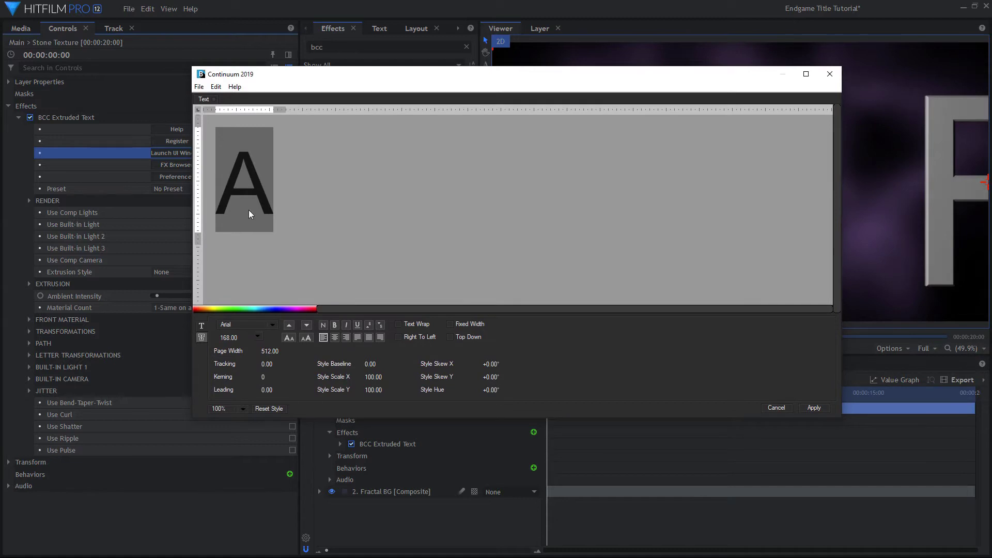
Set the letter A to the Avengeance Heroic Avenger font at size 216
click(273, 324)
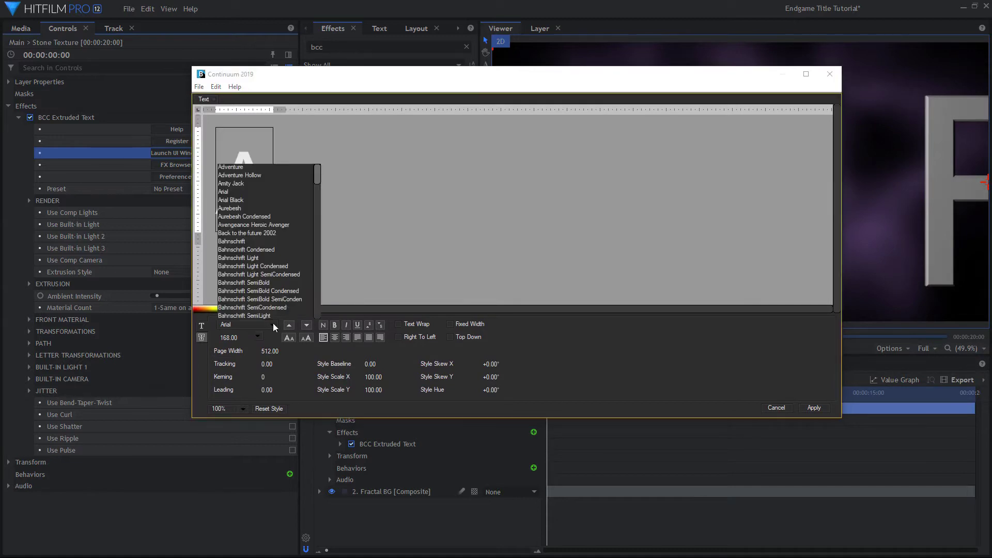
click(312, 225)
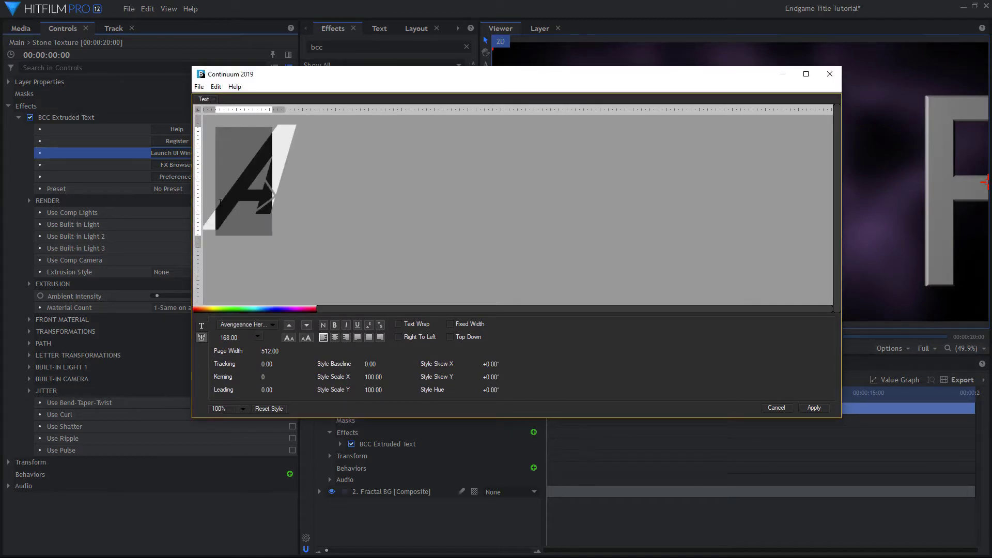
click(257, 337)
click(274, 421)
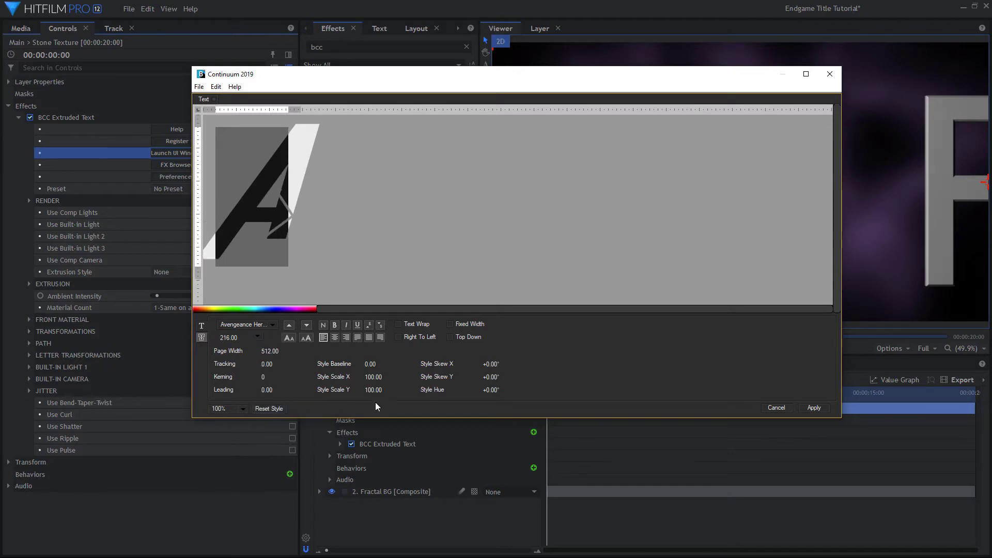
Set the letter's Style Skew X to -16° and apply the text to the layer
click(495, 365)
text(-16)
key(Return)
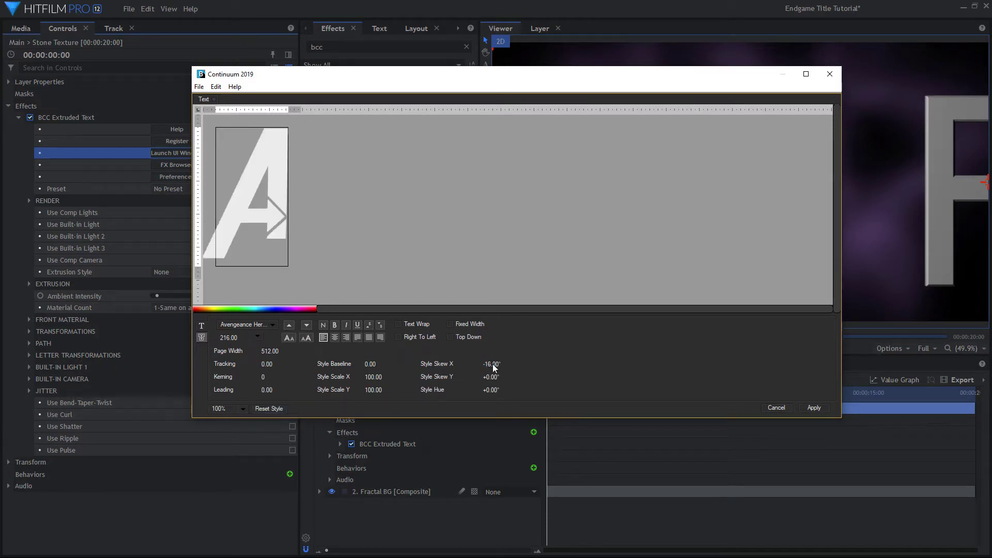
click(810, 408)
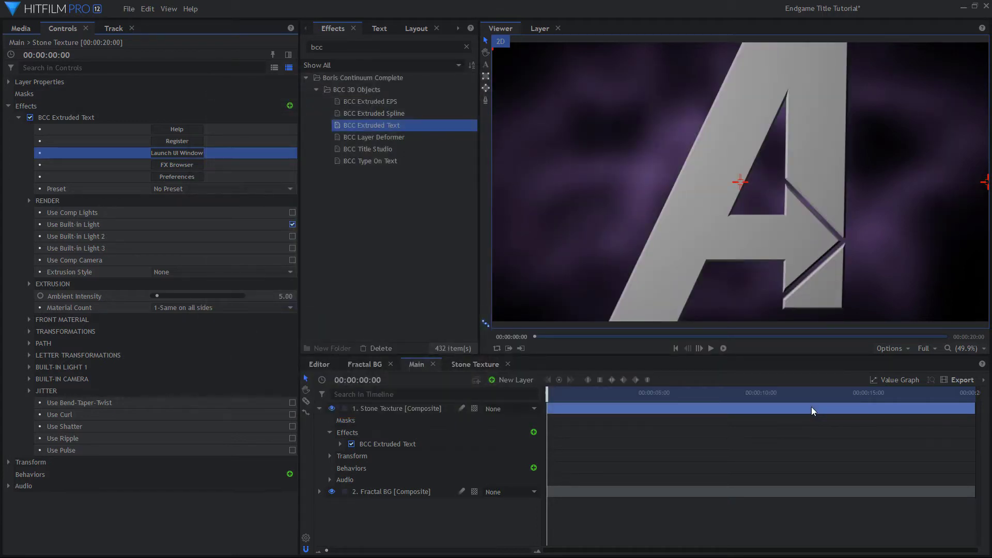
Add a camera layer to Main and make the BCC Extruded Text effect use the comp camera and comp lights
click(516, 380)
click(505, 434)
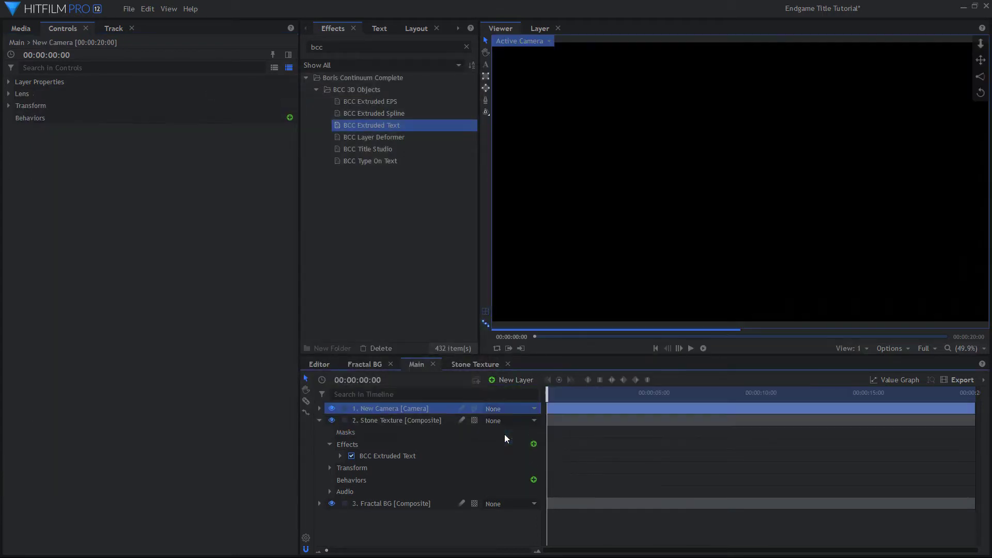
click(411, 423)
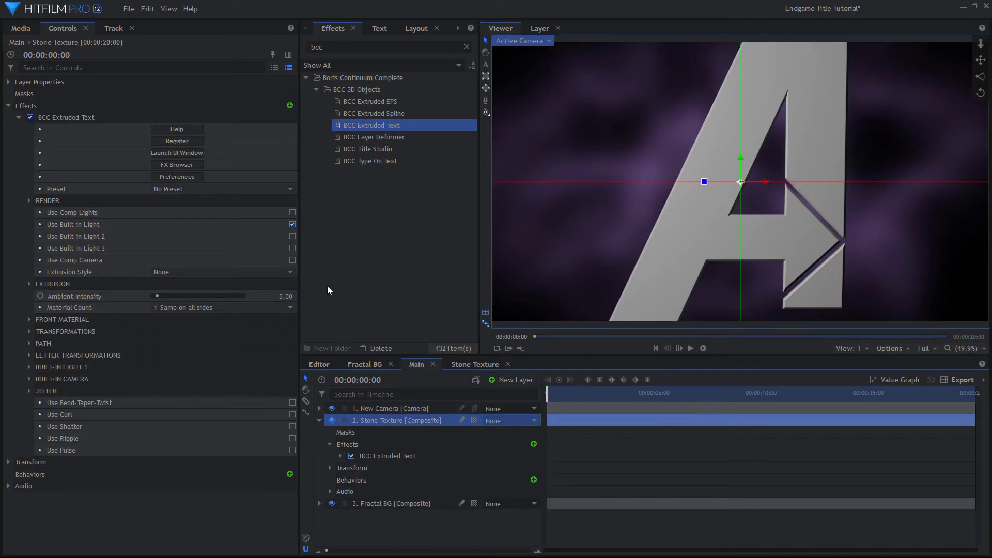
click(292, 260)
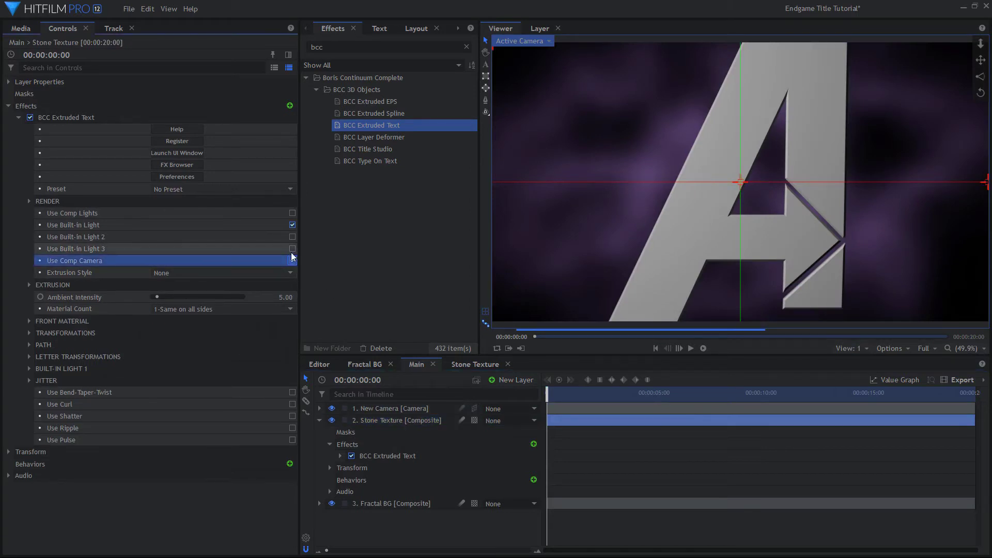
click(293, 213)
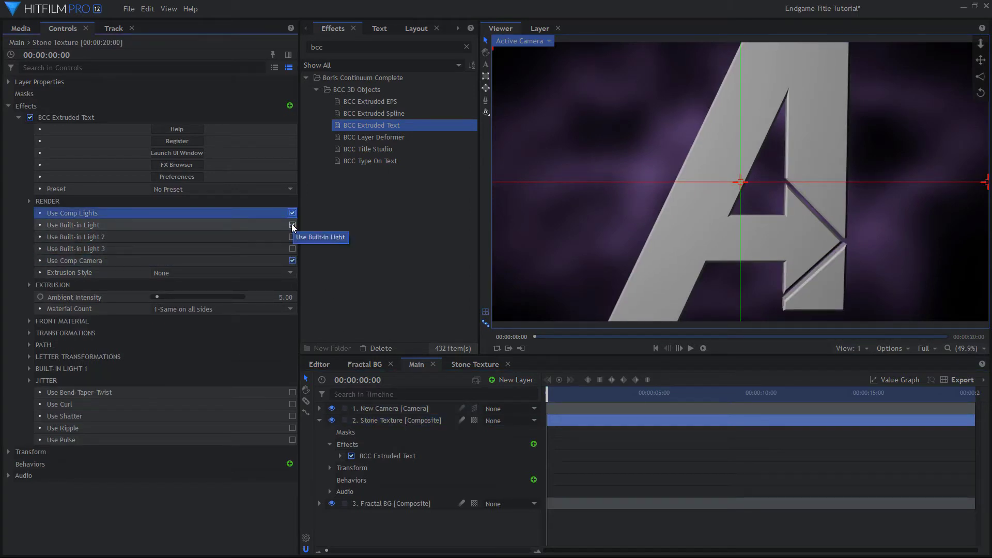
Set the Front Texture Layer in the extruded letter's front material to Source
click(293, 225)
click(29, 321)
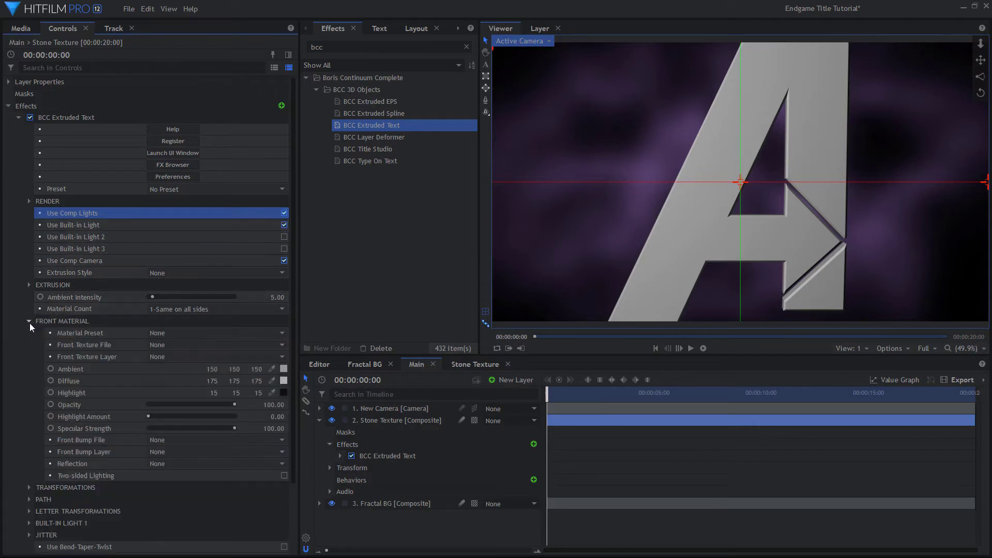
click(158, 357)
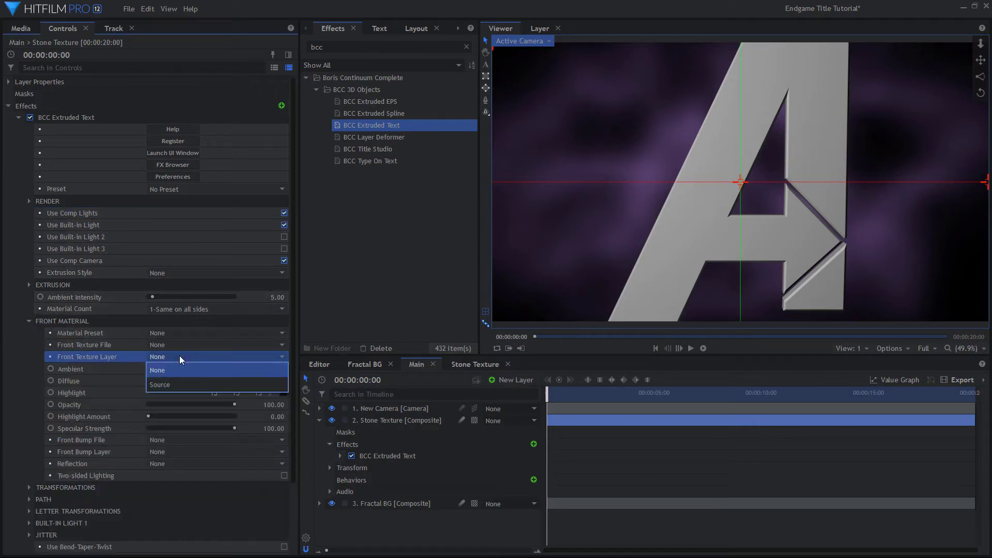
click(157, 379)
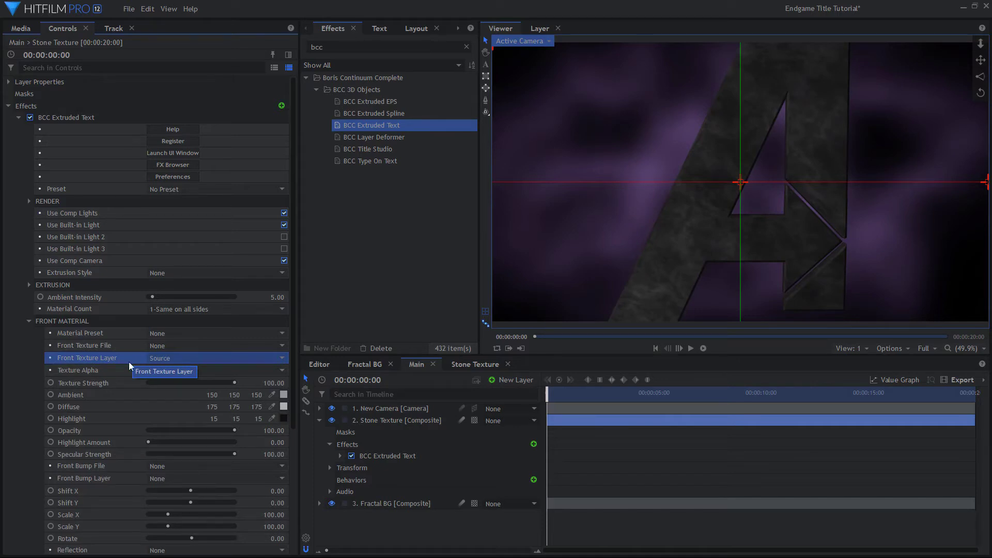
Set the front material's Front Bump Layer to Source with a Bump Strength of 35
click(167, 479)
click(166, 501)
scroll(107, 446, down, 3)
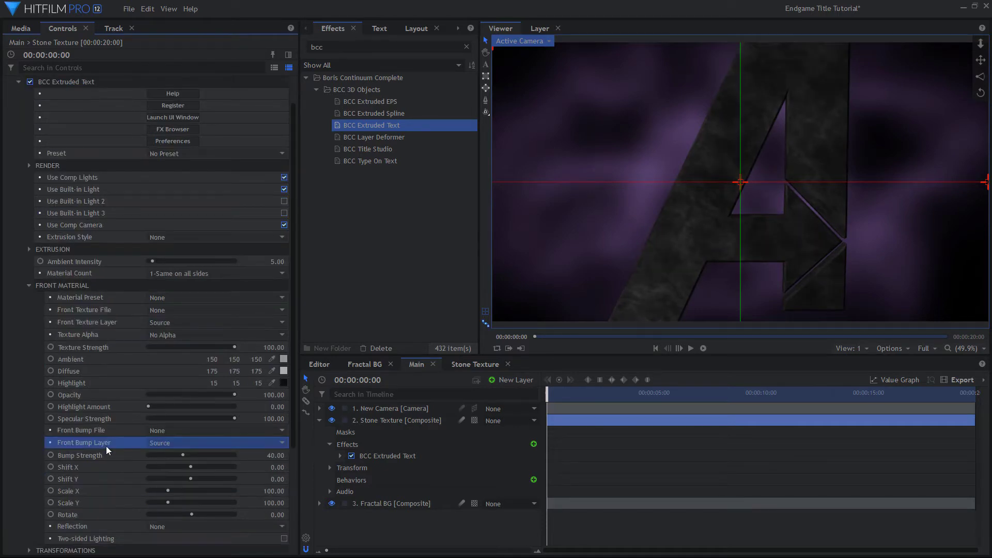
click(276, 455)
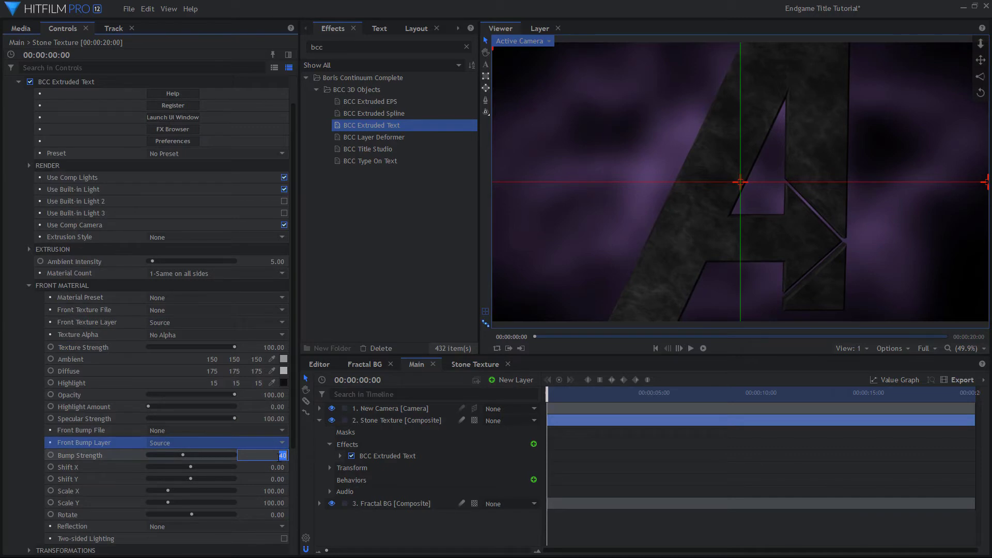
text(35)
key(Return)
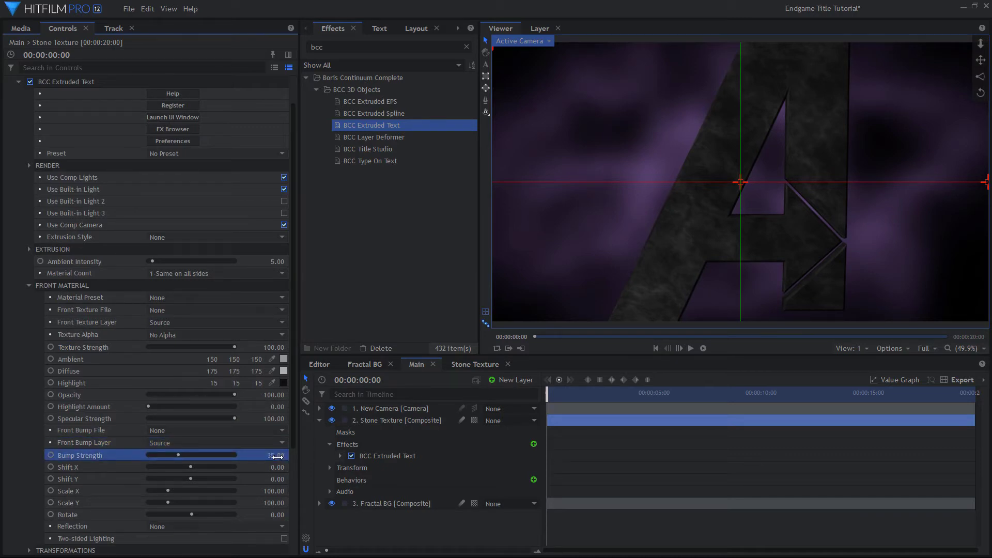
Try a lighter diffuse color for the front material and set its Specular Strength to 0
click(283, 371)
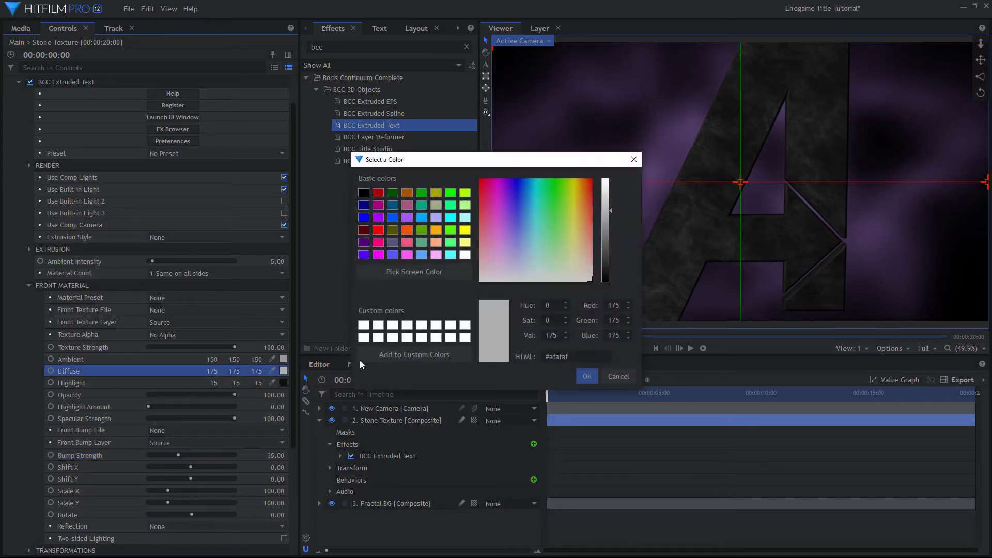
click(607, 200)
click(582, 376)
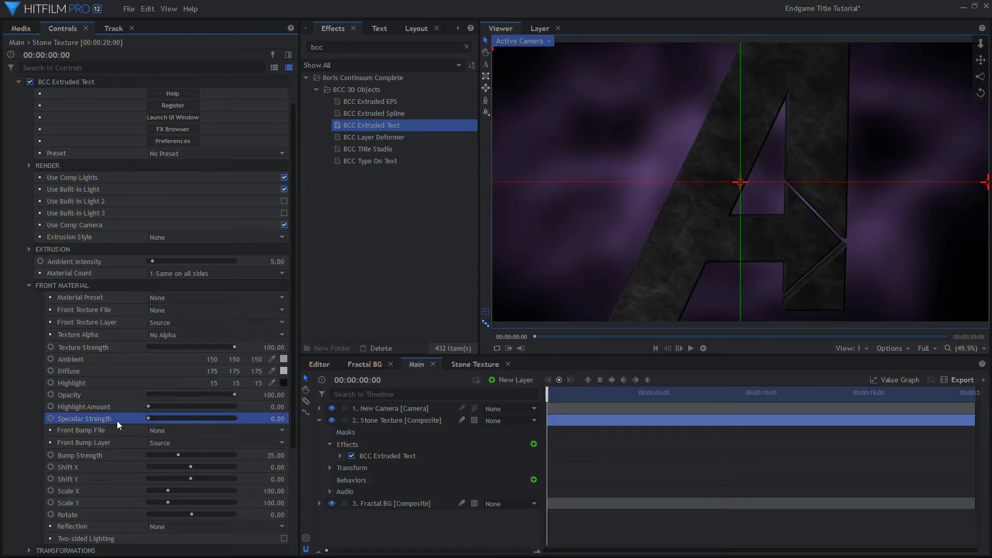
Set the letter's Master Scale to 55 in the BCC Extruded Text transformations
scroll(117, 421, down, 3)
click(25, 408)
scroll(95, 476, down, 2)
click(275, 471)
text(55)
key(Return)
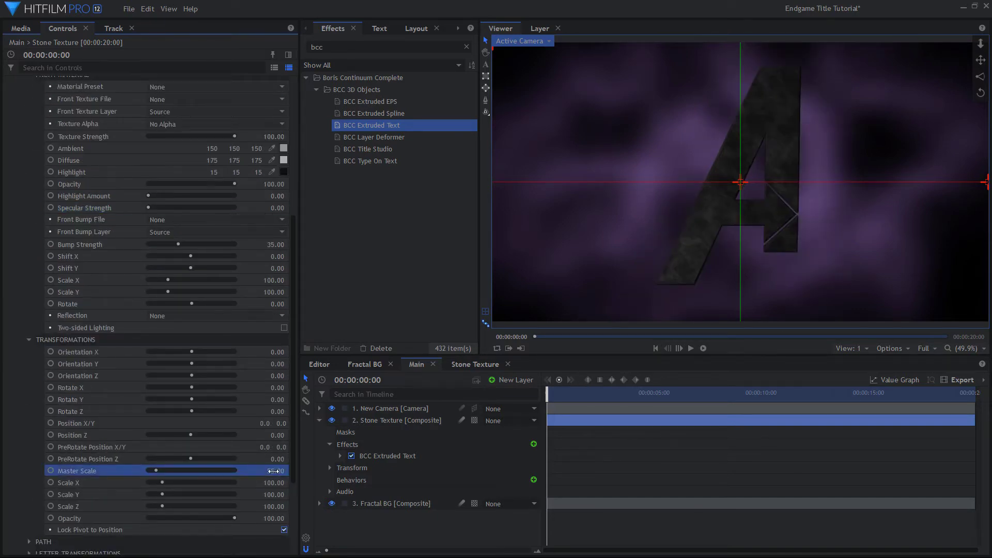
Set the letter's Position X/Y to -45 and -30 to center it in the frame
click(267, 423)
text(-45)
key(Return)
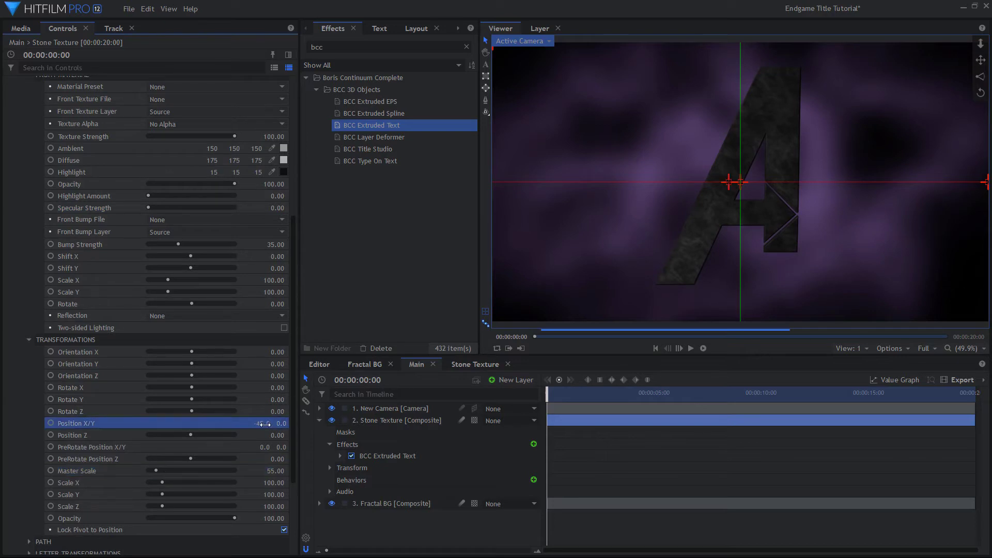
text(-30)
key(Return)
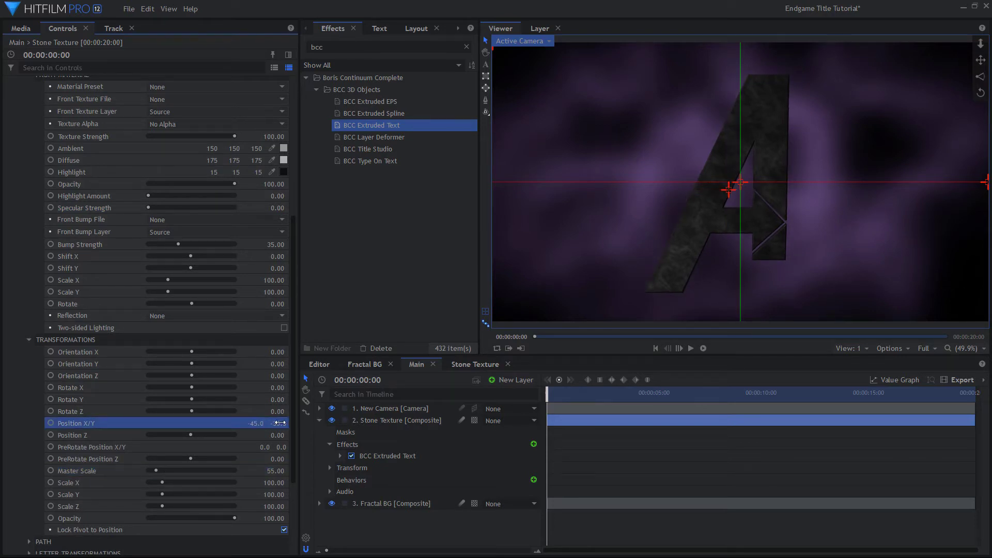
Enable Use Shatter on the extruded text and set its Crack Mode to Crack Points
scroll(103, 455, down, 3)
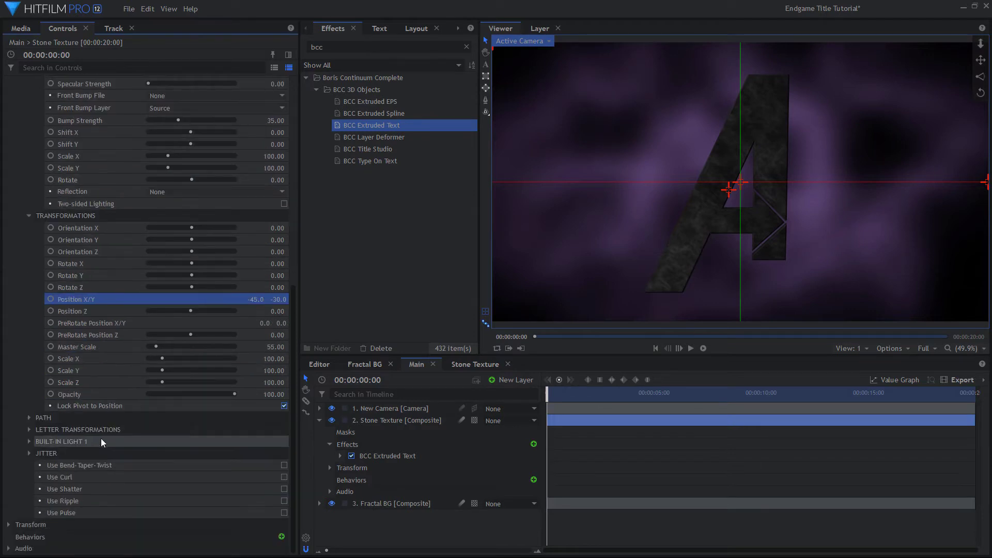
click(285, 488)
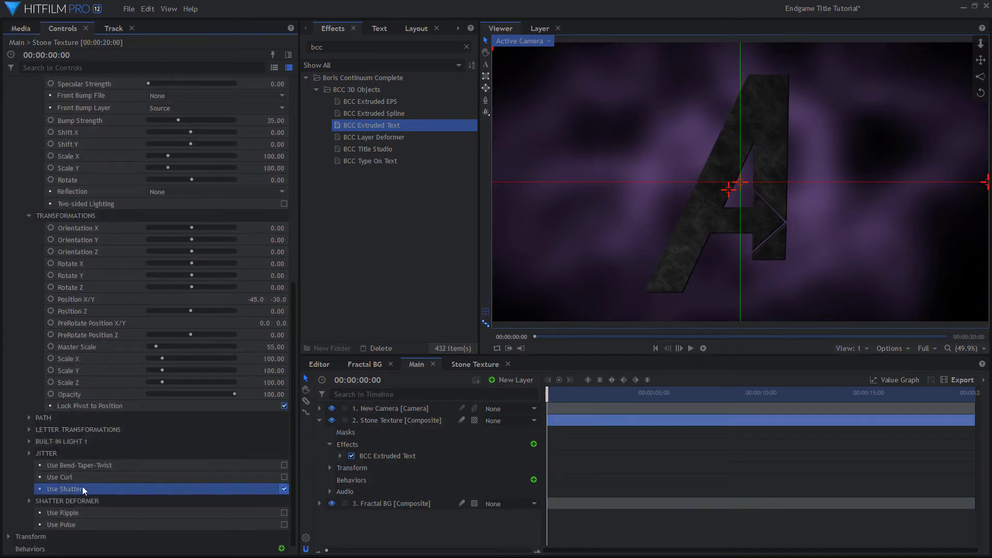
click(29, 501)
scroll(60, 493, down, 5)
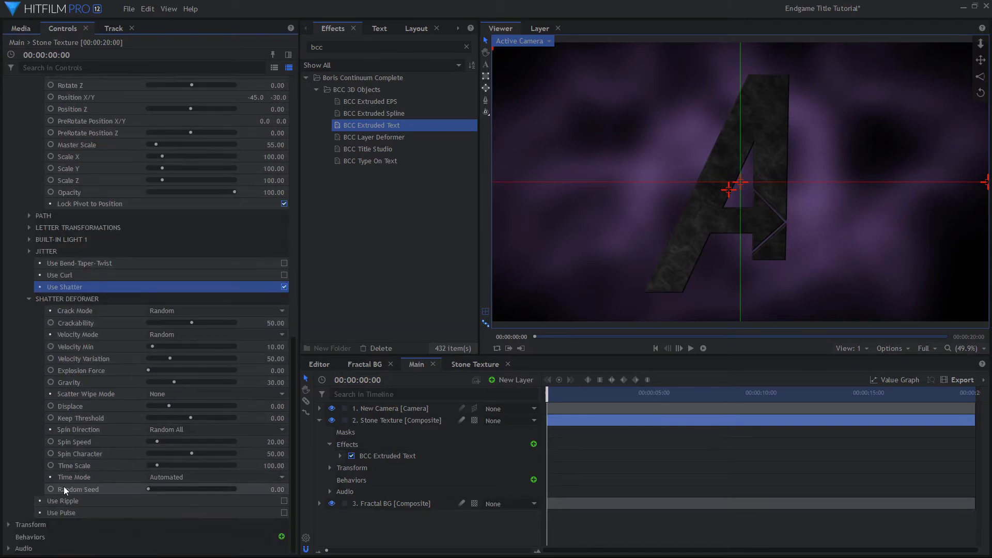
click(171, 312)
click(169, 337)
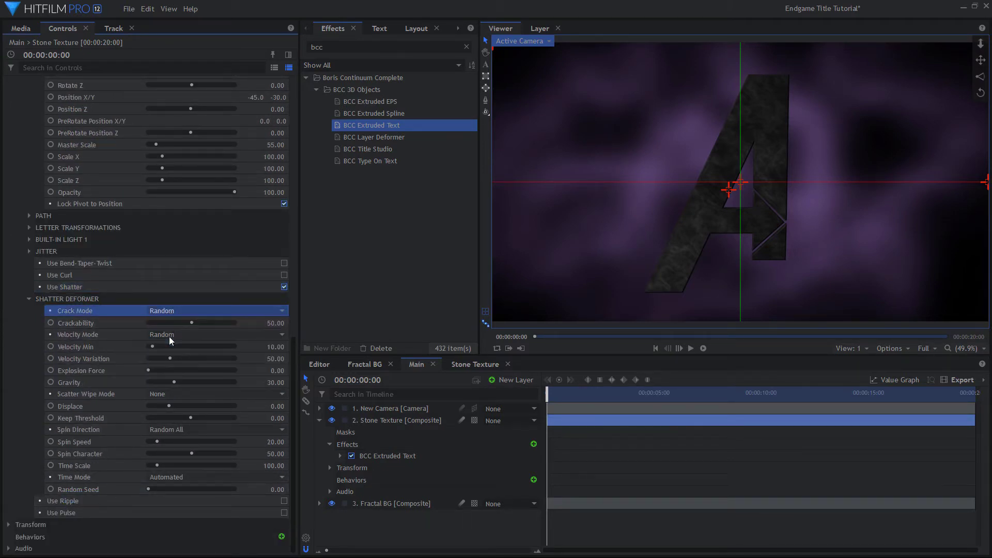
With the playhead at frame 13, set Crackability to 44, Crack Adjust to 88 and Velocity Mode to Outward
click(558, 394)
drag(282, 323, 271, 333)
click(267, 346)
click(248, 369)
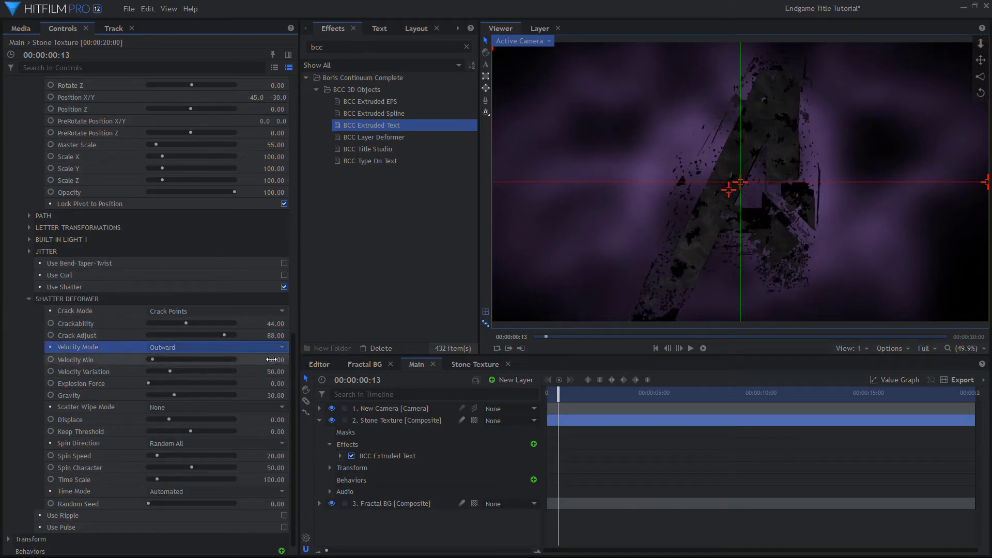
Set the shatter's Velocity Min to 0, Velocity Variation to 100 and Gravity to 0
drag(279, 360, 275, 360)
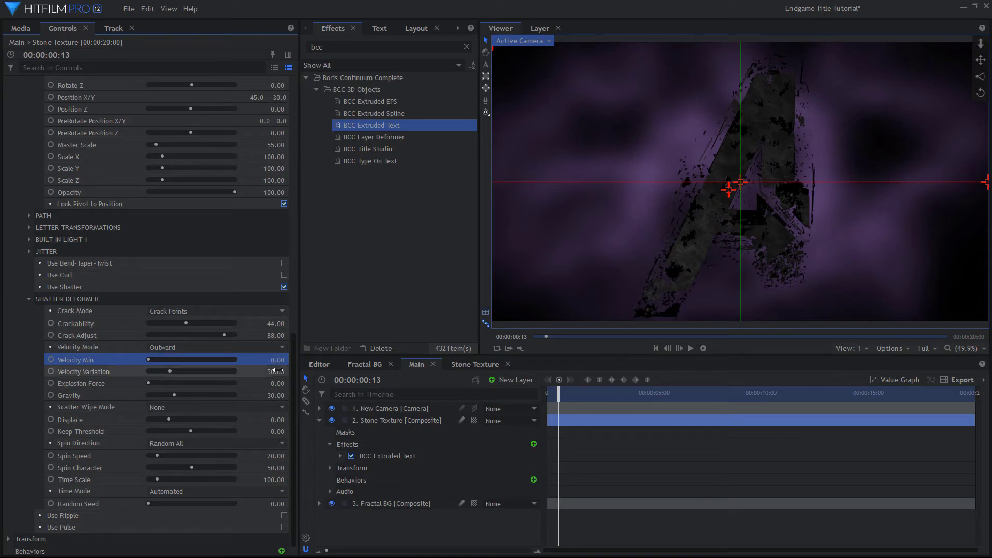
click(276, 371)
text(100)
key(Return)
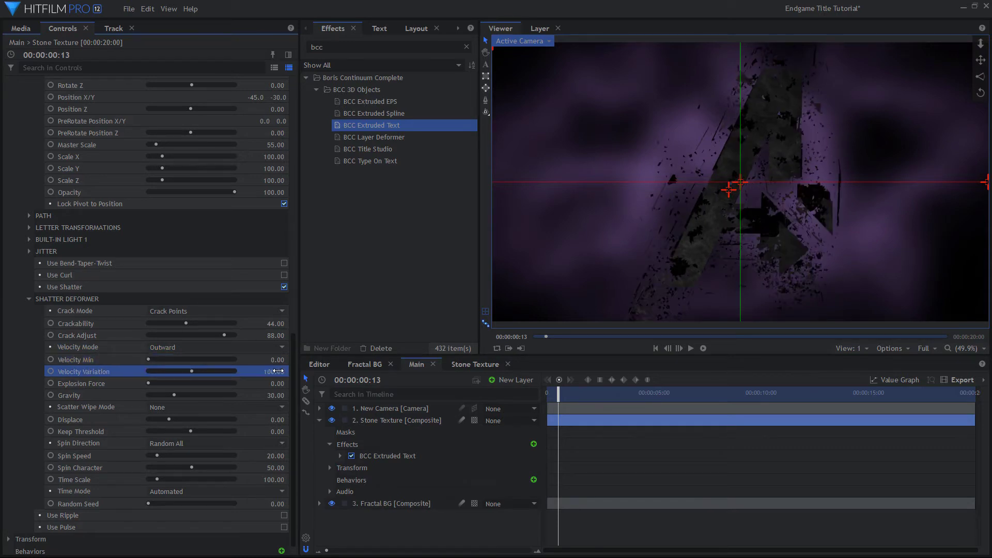
drag(277, 395, 274, 396)
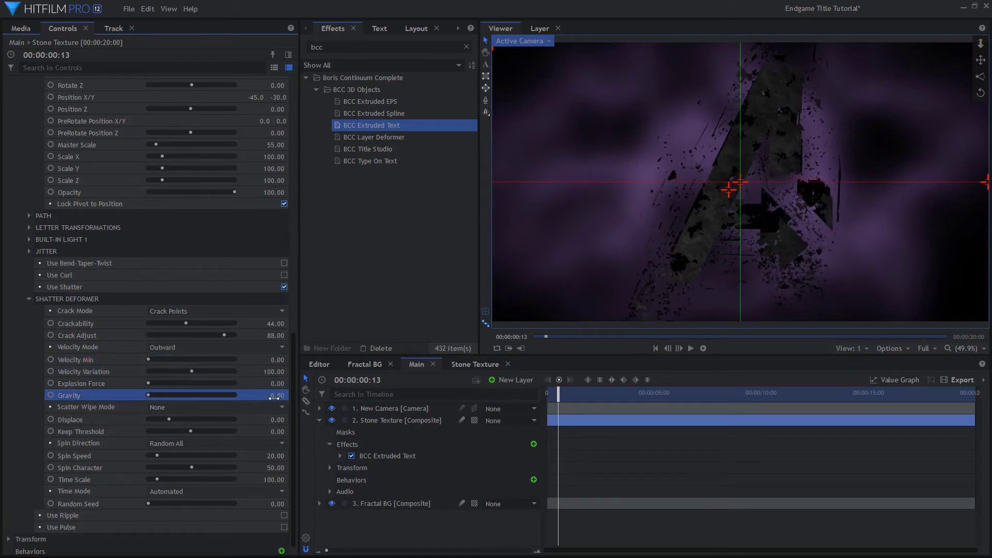
Set the shatter's Keep Threshold to 60 and Spin Speed to 0
click(275, 432)
text(60)
key(Return)
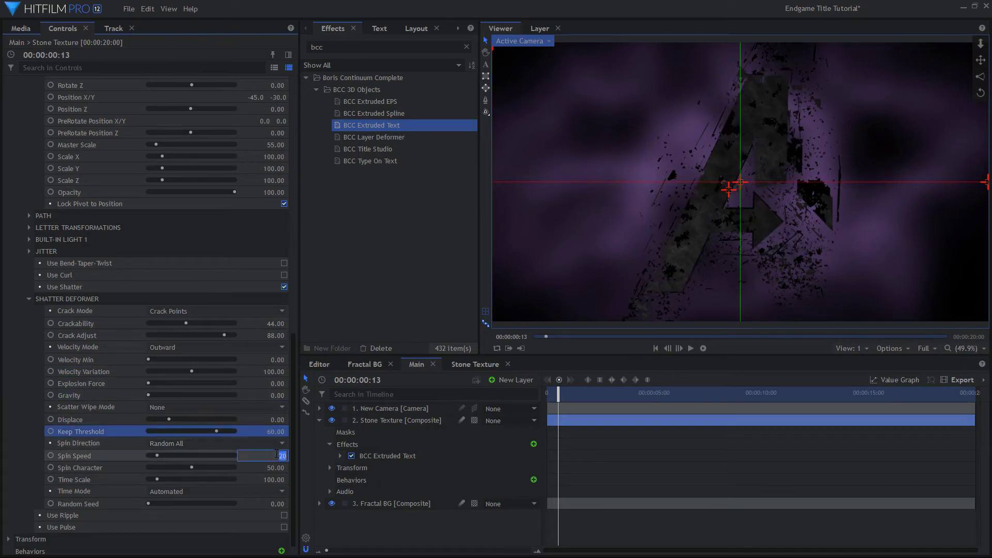
drag(276, 455, 276, 453)
Switch the shatter's Time Mode to Manual and keyframe Manual Time at 1 on the first frame
click(275, 492)
click(256, 515)
click(655, 352)
click(51, 504)
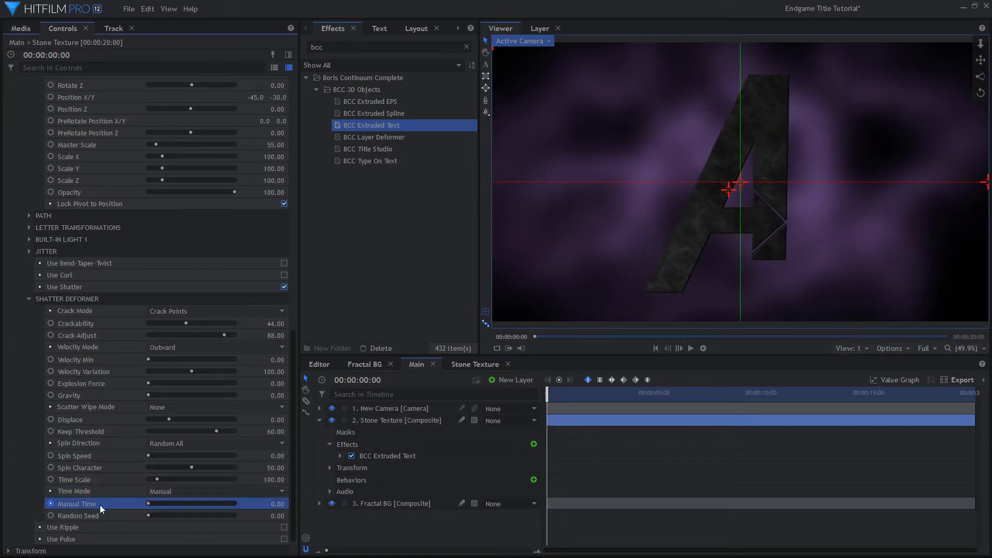
click(270, 503)
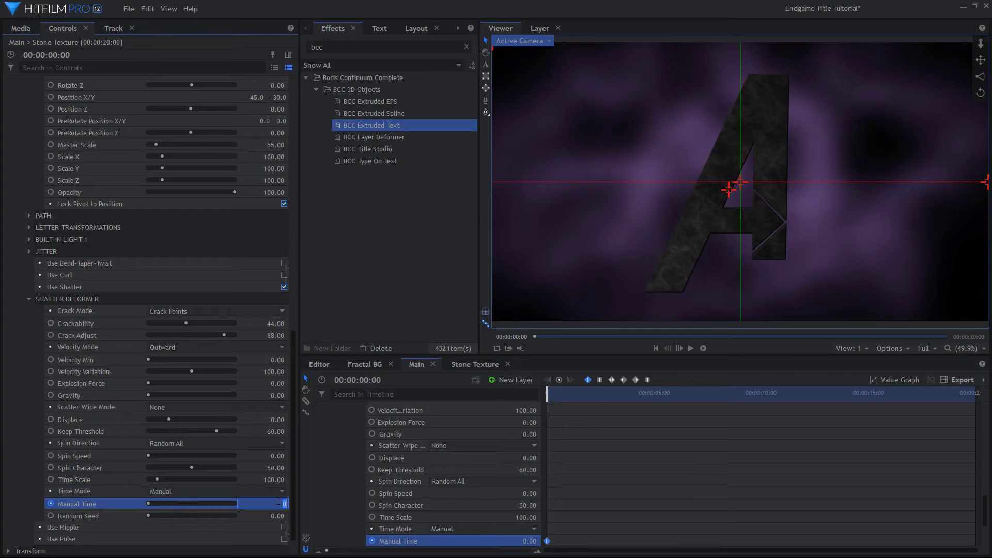
text(1)
key(Return)
Keyframe Manual Time at 0.03 on the last frame, 00:00:19:23
drag(549, 395, 941, 397)
click(974, 395)
click(282, 504)
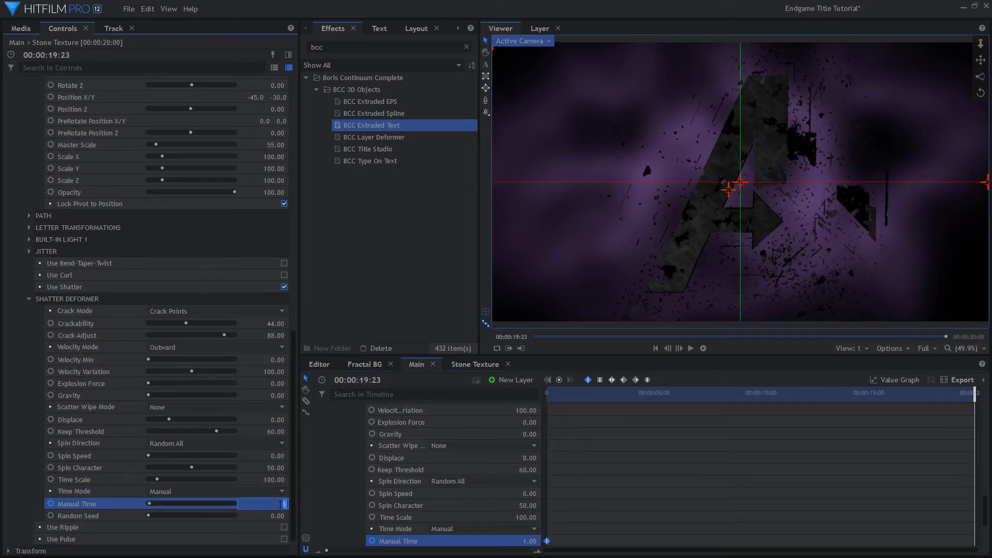
text(0.01)
key(Return)
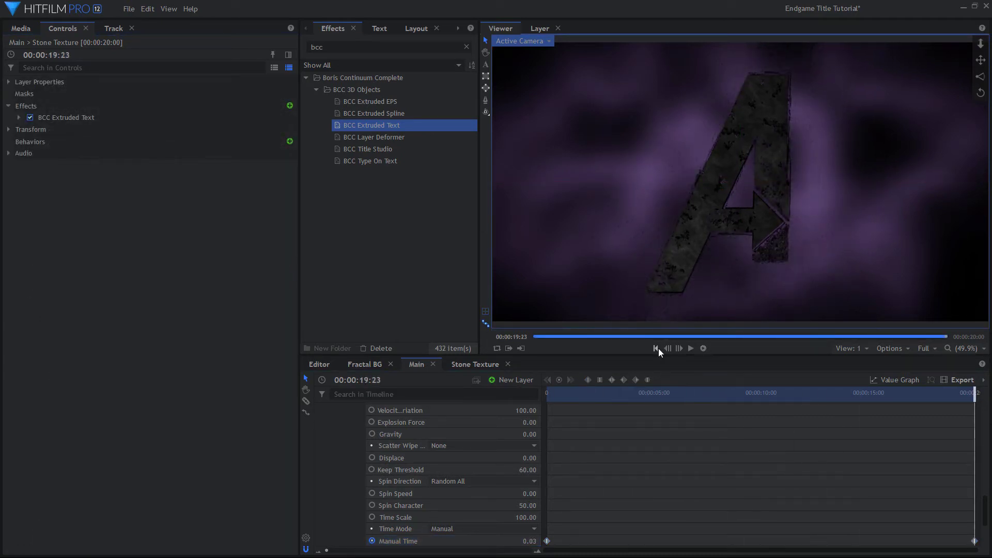
Preview the shatter animation from the start and adjust the Manual Time curve in the value graph
click(657, 348)
click(691, 349)
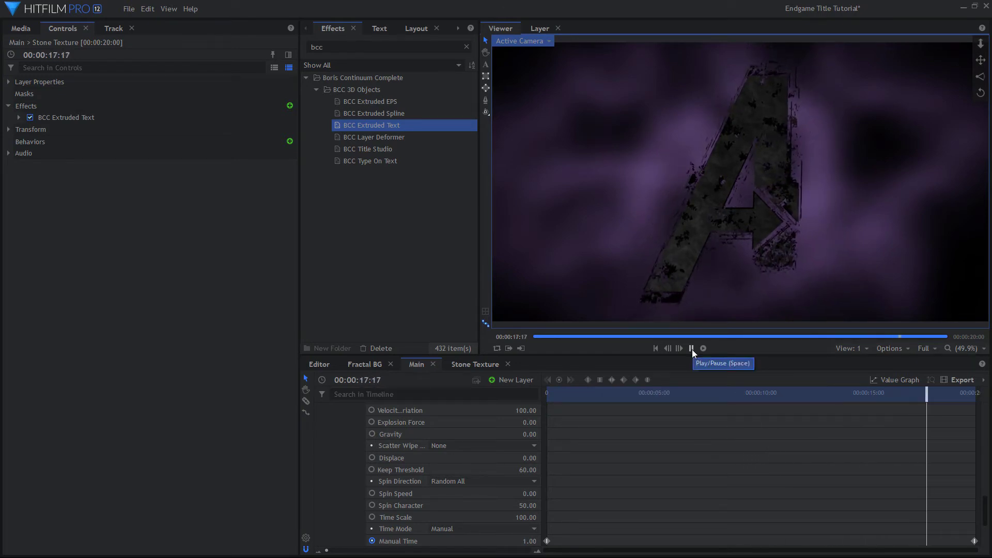
click(898, 382)
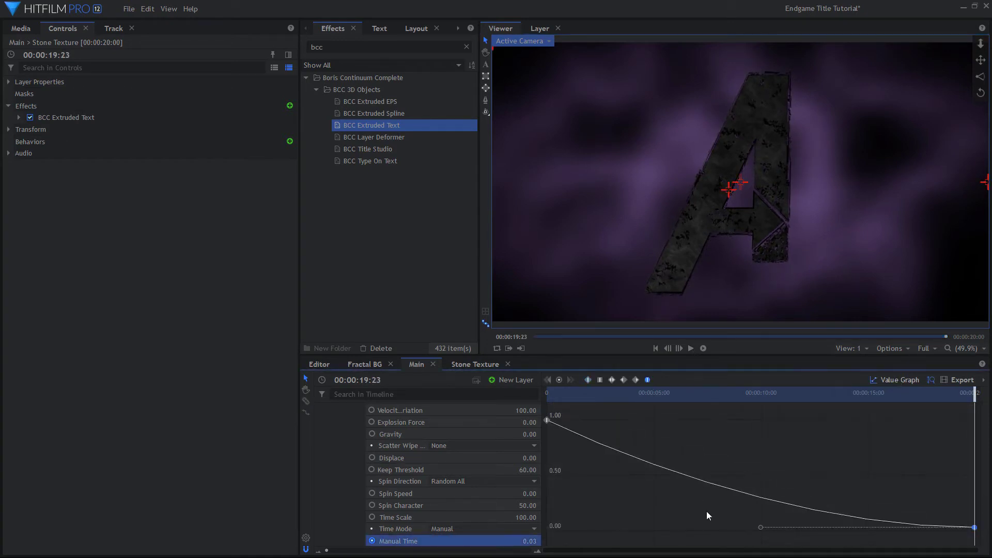
drag(762, 528, 689, 528)
click(878, 380)
Collapse the Stone Texture layer, add a point layer to Main and make it 3D
scroll(424, 455, up, 10)
click(319, 420)
click(504, 379)
click(504, 454)
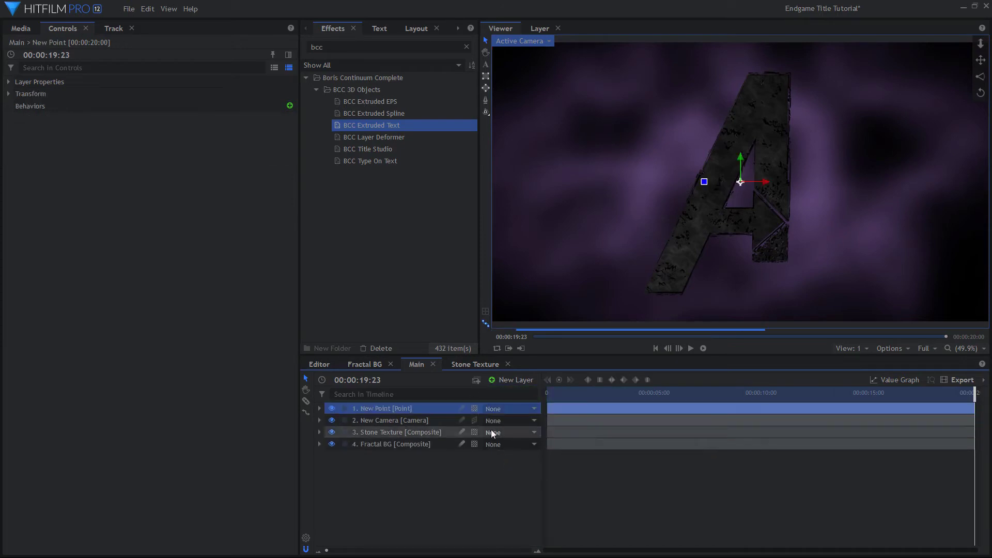
click(474, 408)
click(494, 436)
Rename the point layer Cam Aim and the camera layer Main Cam
right_click(397, 407)
click(408, 393)
text(Cam Aim)
key(Return)
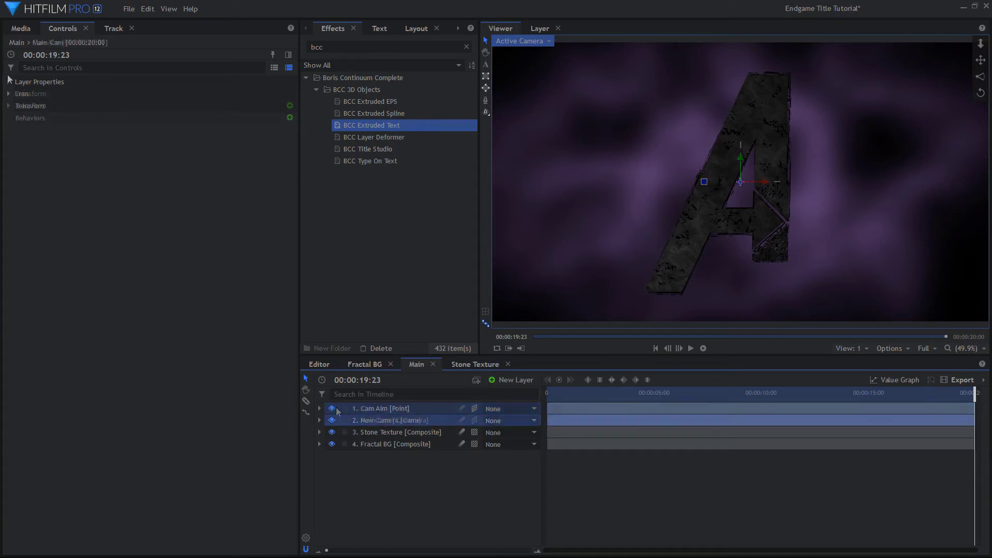
Set Main Cam's Alignment to Towards Layer with Cam Aim as the alignment layer
click(29, 83)
click(166, 105)
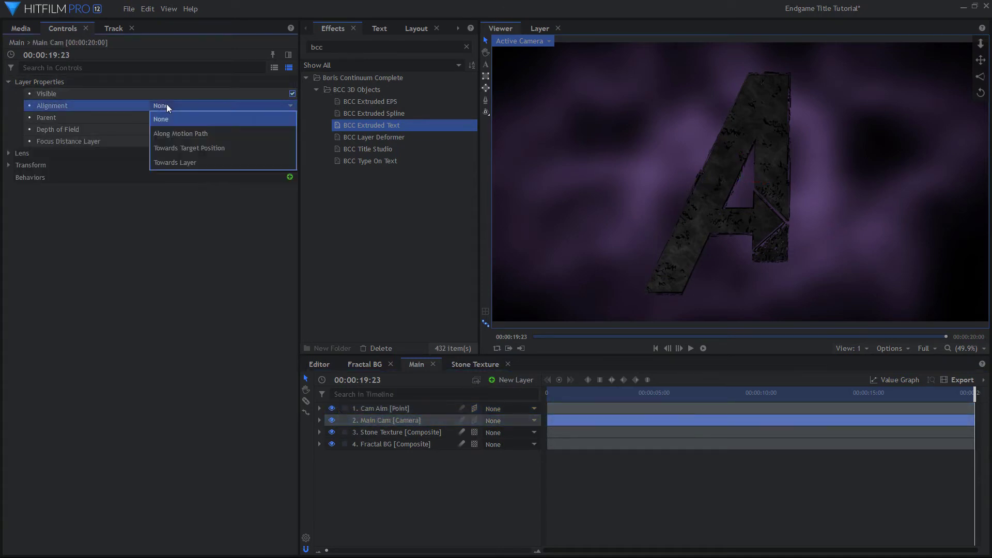
click(171, 162)
click(181, 118)
click(181, 144)
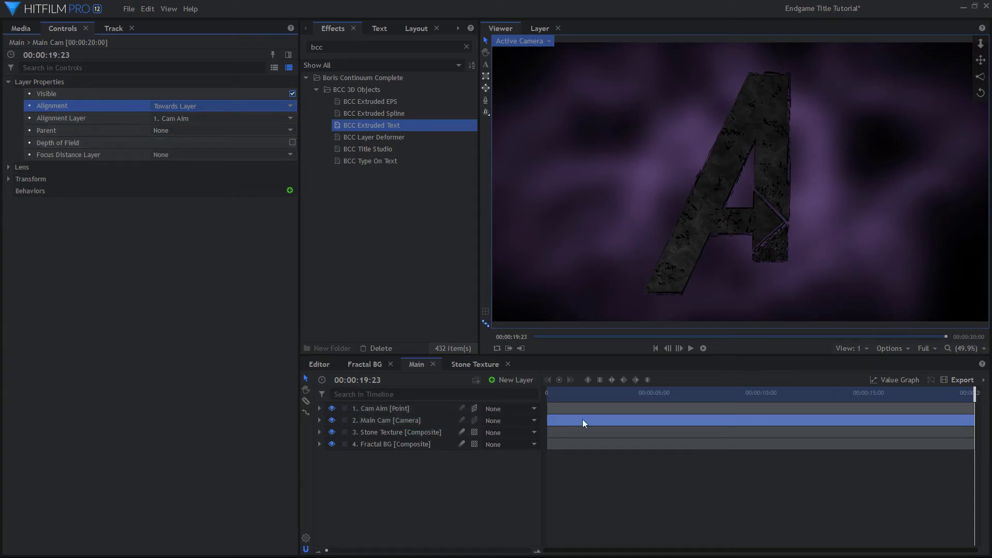
Keyframe Cam Aim's Position on the last frame, 00:00:19:23
drag(969, 394, 988, 398)
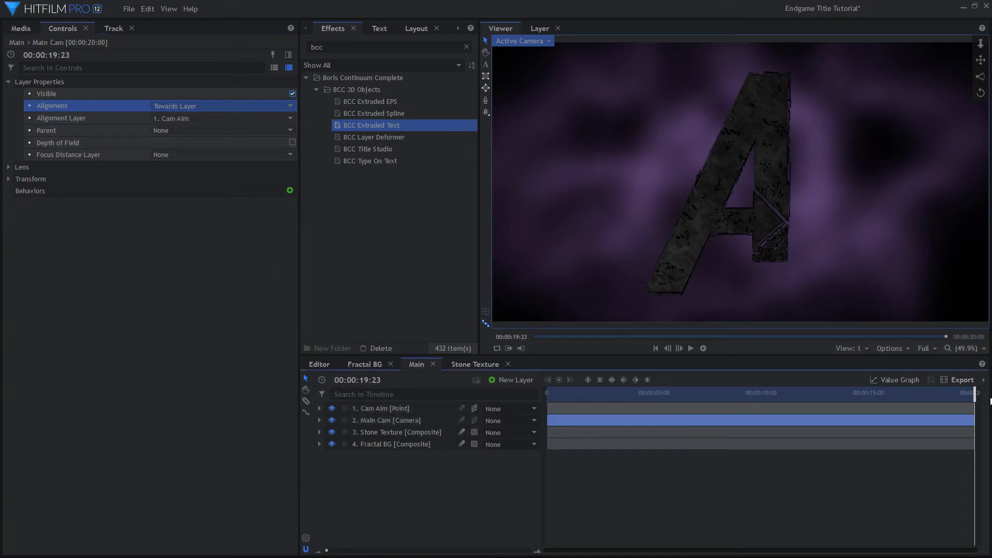
click(320, 408)
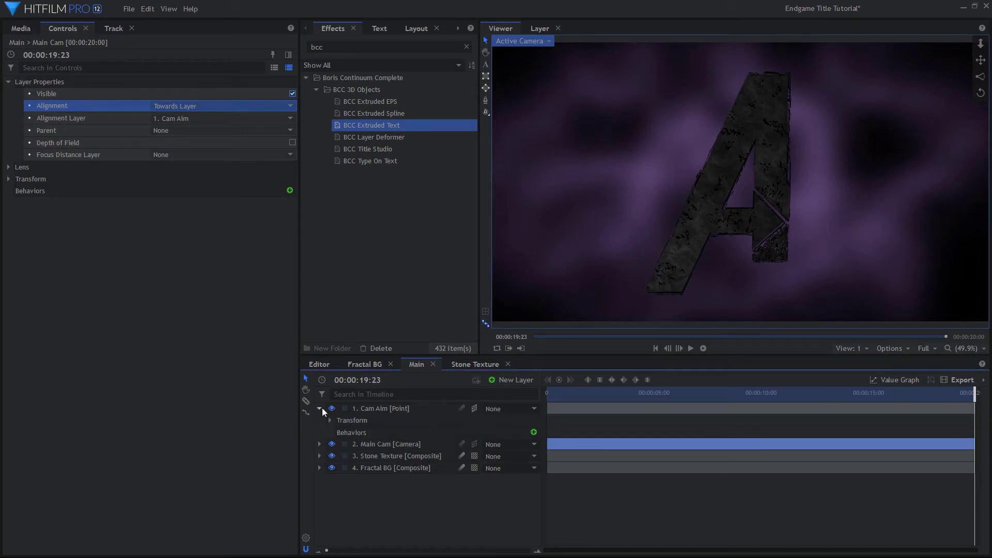
click(330, 421)
click(352, 445)
Keyframe Main Cam's Position and Rotation (Z) on the last frame and return the playhead to the start
scroll(331, 470, down, 1)
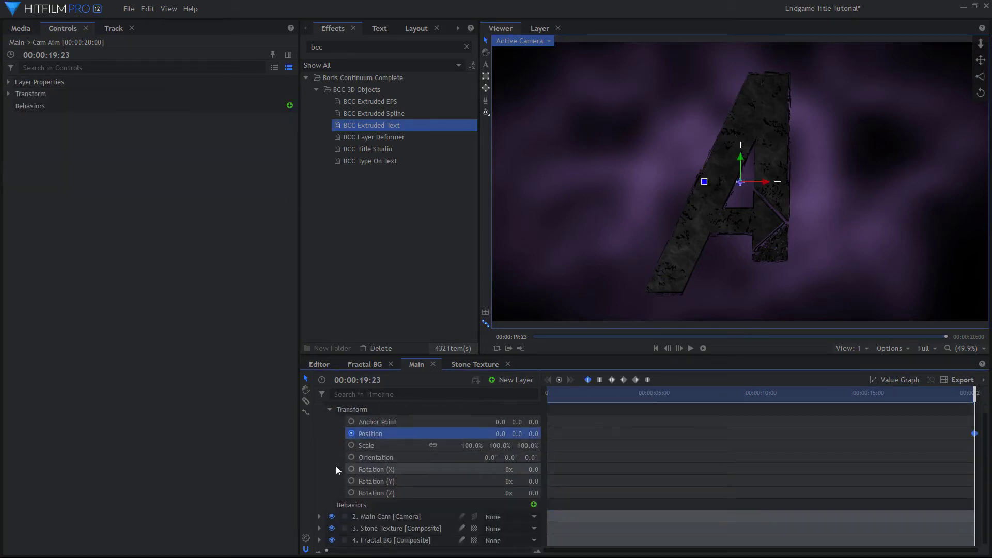
click(320, 515)
scroll(325, 507, down, 1)
click(329, 505)
scroll(329, 505, down, 1)
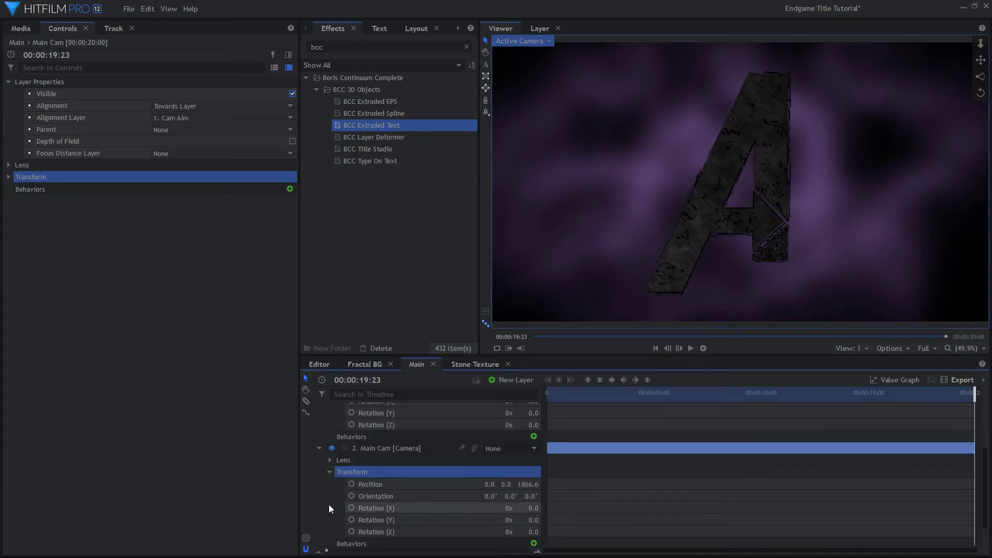
click(351, 485)
click(351, 532)
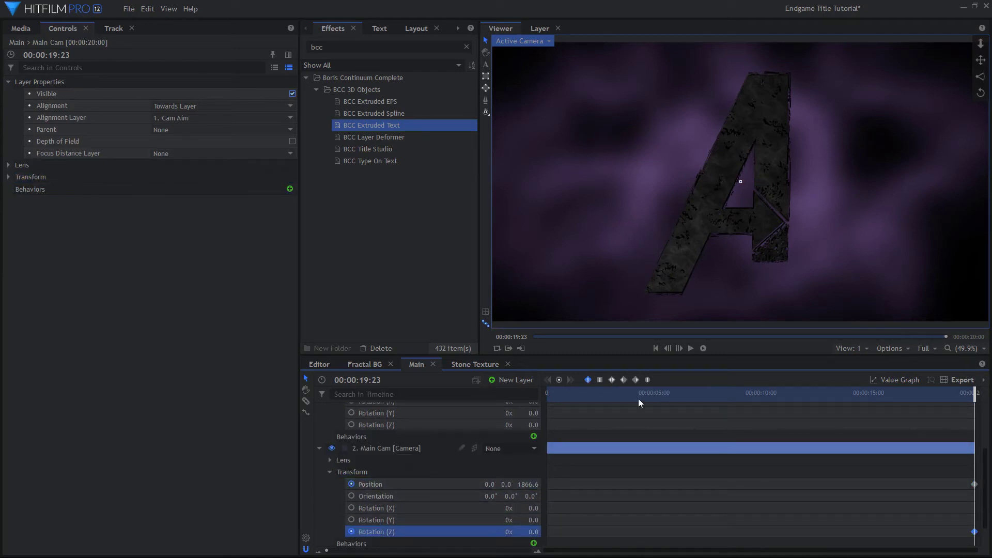
click(656, 349)
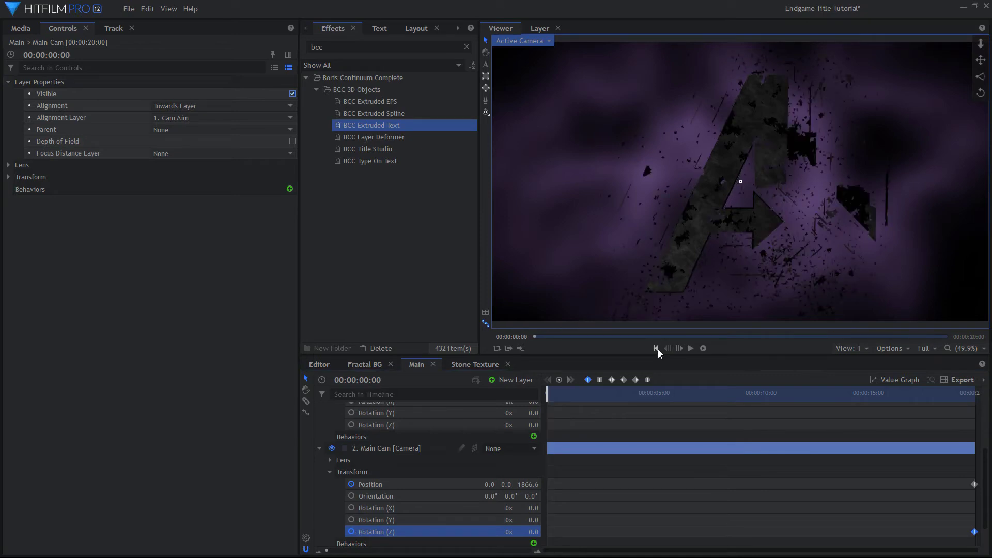
On the first frame, move Main Cam close beneath the letter at about -192.5, -387, 259.3 and set Rotation (Z) to 43
drag(980, 43, 981, 56)
click(927, 349)
mouse_move(949, 420)
click(877, 463)
scroll(740, 179, up, 5)
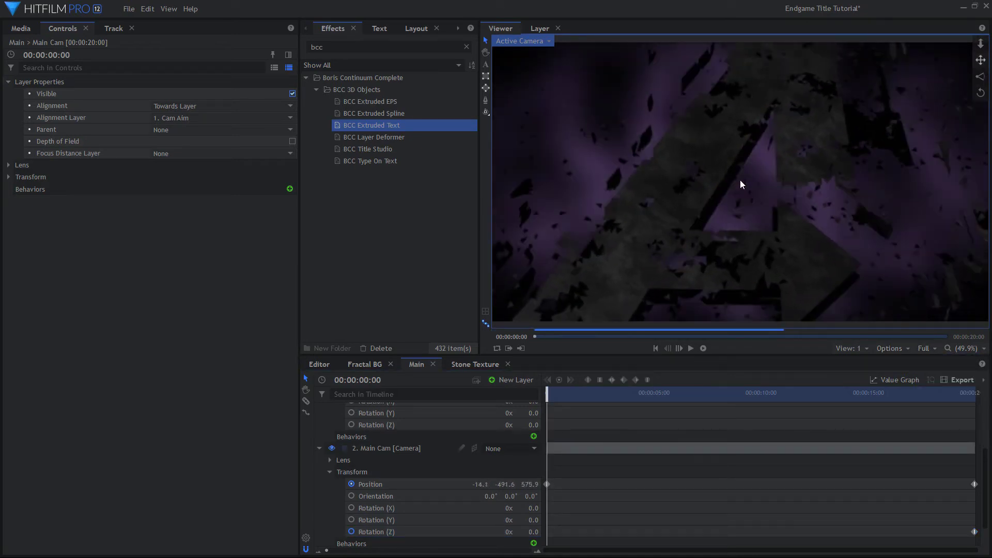
scroll(741, 181, up, 5)
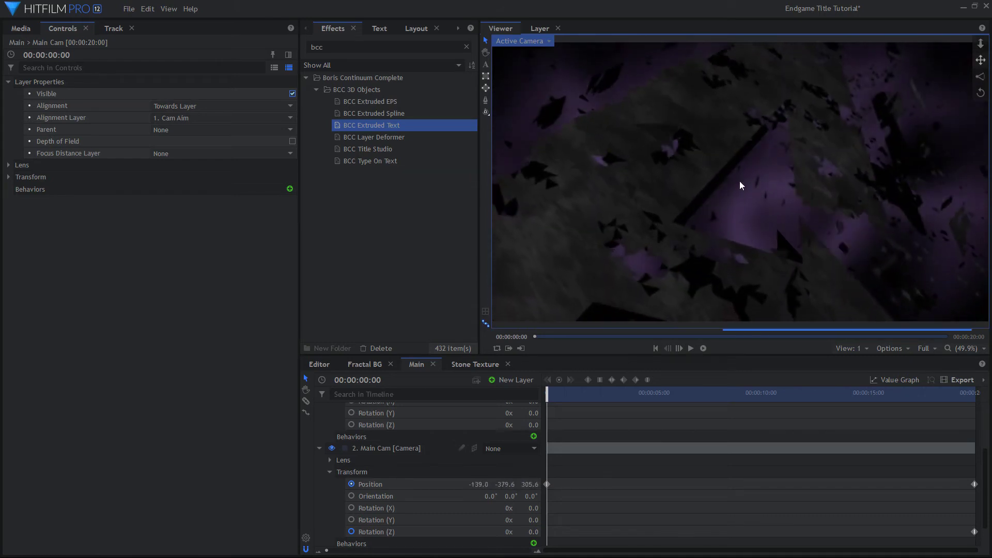
drag(740, 182, 740, 184)
drag(531, 531, 553, 532)
drag(980, 60, 807, 170)
Reposition Cam Aim on the first frame to about 30.6, -62.9, 0 near the letter's crossbar
scroll(423, 470, up, 3)
click(393, 444)
drag(728, 168, 765, 238)
click(740, 183)
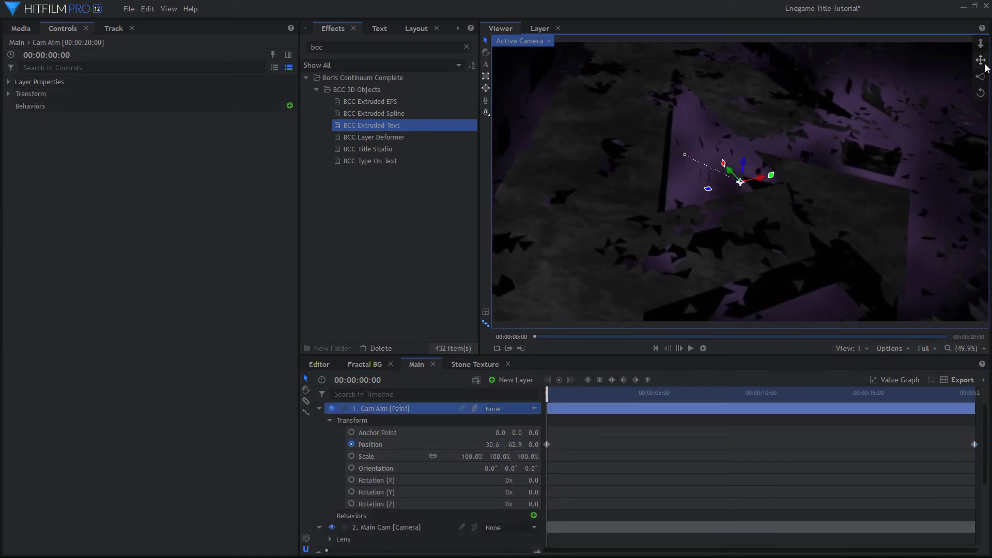
Convert Cam Aim's Position keyframes to Manual Bezier in the value graph and stretch the ending handle toward the start
click(891, 380)
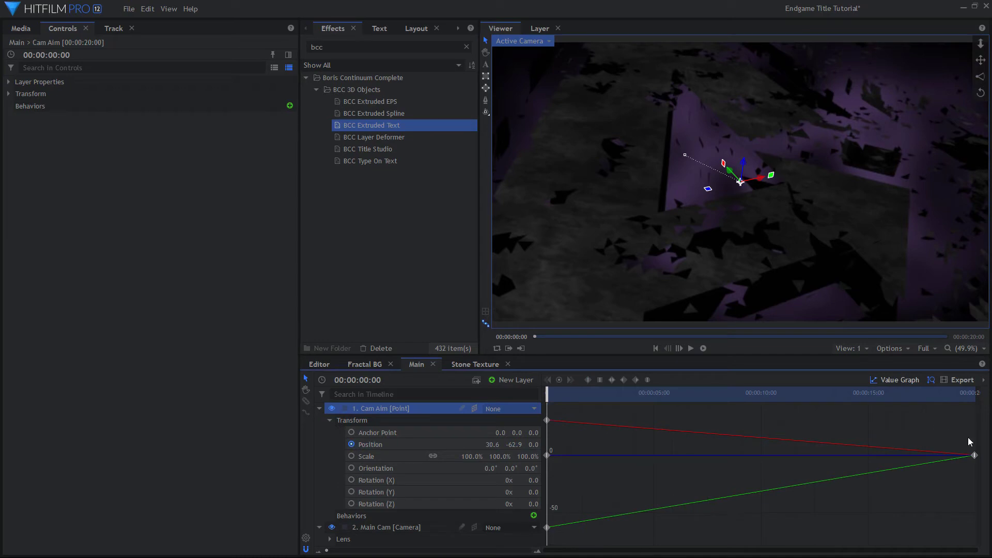
click(393, 445)
click(648, 380)
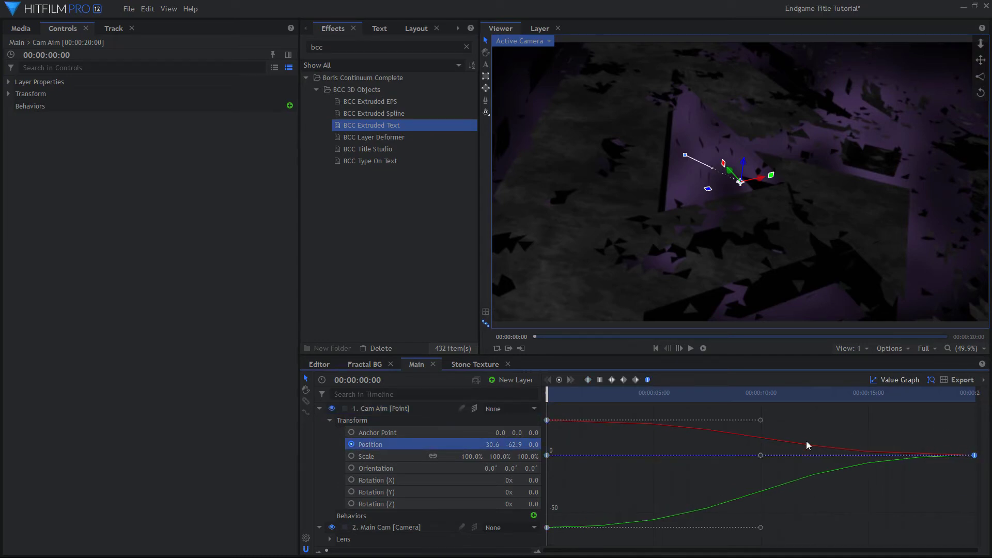
drag(761, 455, 662, 454)
Convert Main Cam's Position and Rotation (Z) keyframes to Manual Bezier, stretch their ending handles toward the start, and hide the value graph
scroll(441, 458, down, 3)
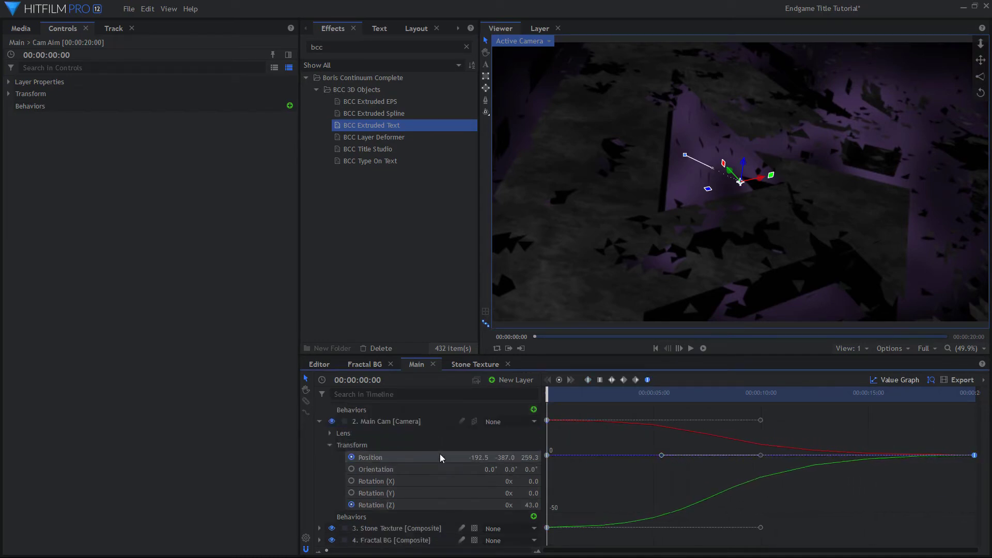
click(440, 458)
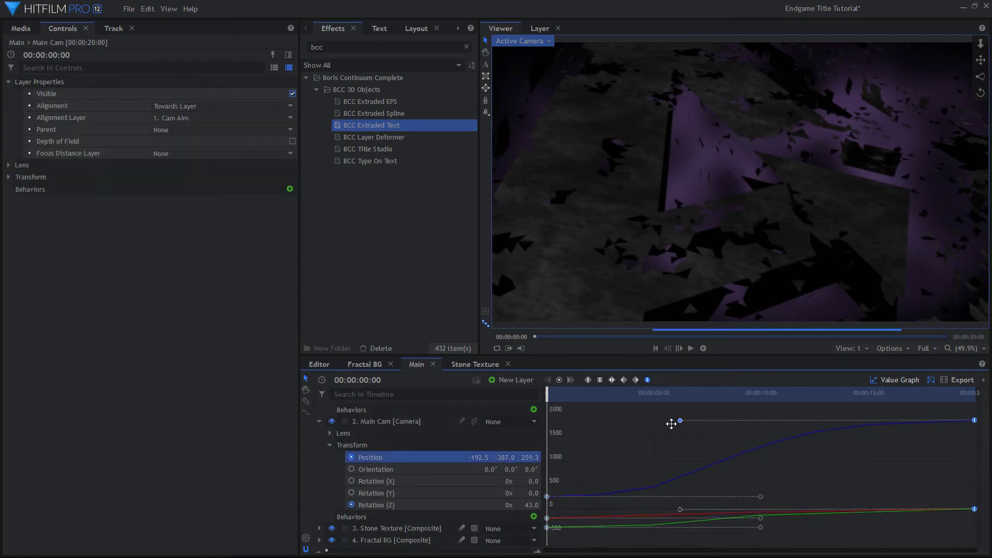
click(449, 505)
click(648, 380)
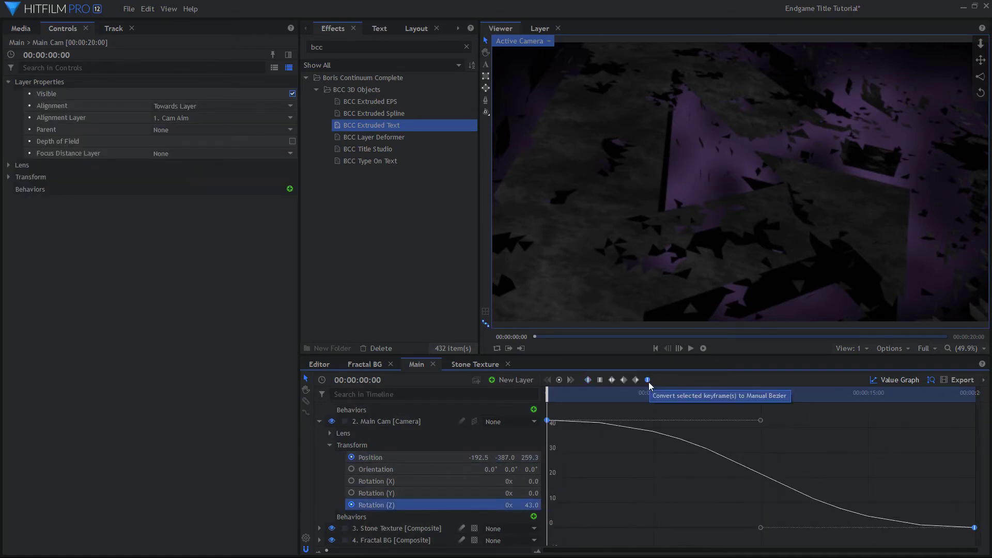
drag(760, 527, 720, 528)
click(891, 379)
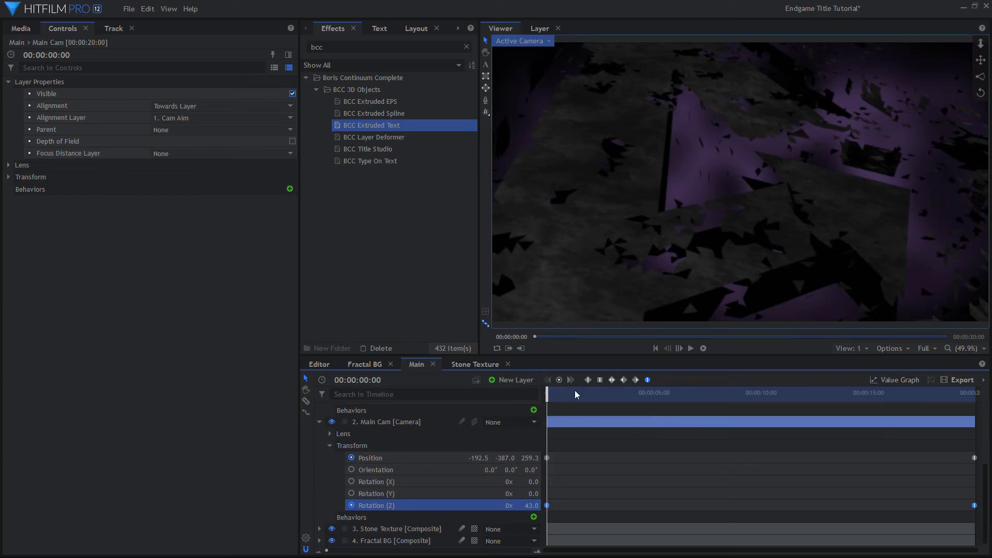
Move Main Cam's final Rotation (Z) keyframe to about 8.7 seconds, checking the framing by scrubbing back to the start
drag(570, 395, 701, 395)
drag(975, 505, 701, 506)
drag(701, 398, 547, 414)
drag(701, 505, 663, 506)
drag(549, 399, 702, 398)
drag(663, 505, 733, 505)
drag(701, 395, 548, 396)
Refine the first-frame framing by moving Main Cam to about -160.9, -306.5, 209.6 and shifting Cam Aim near the crossbar
click(741, 181)
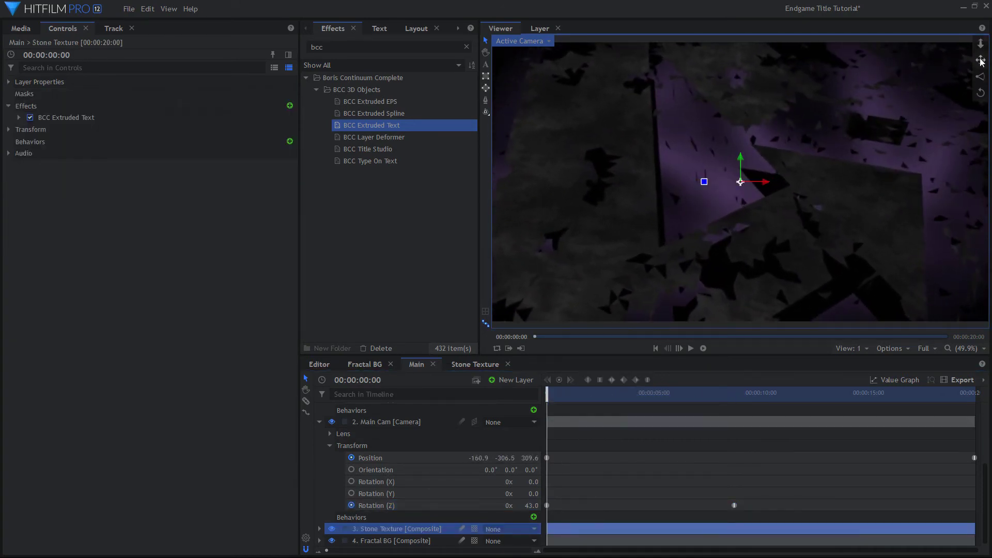
scroll(408, 449, up, 3)
click(407, 448)
drag(727, 168, 758, 219)
Move the playhead to the last frame, 00:00:19:23, and collapse the Cam Aim and Main Cam layers
drag(549, 396, 975, 396)
click(319, 409)
click(320, 419)
click(315, 406)
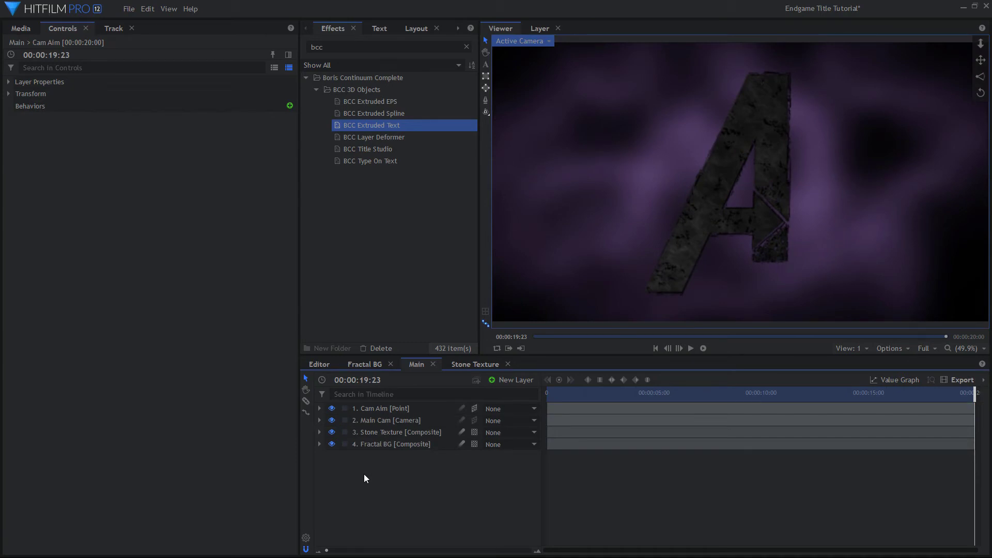
Add a light layer to the Main composite and rename it BG Light 01
click(511, 380)
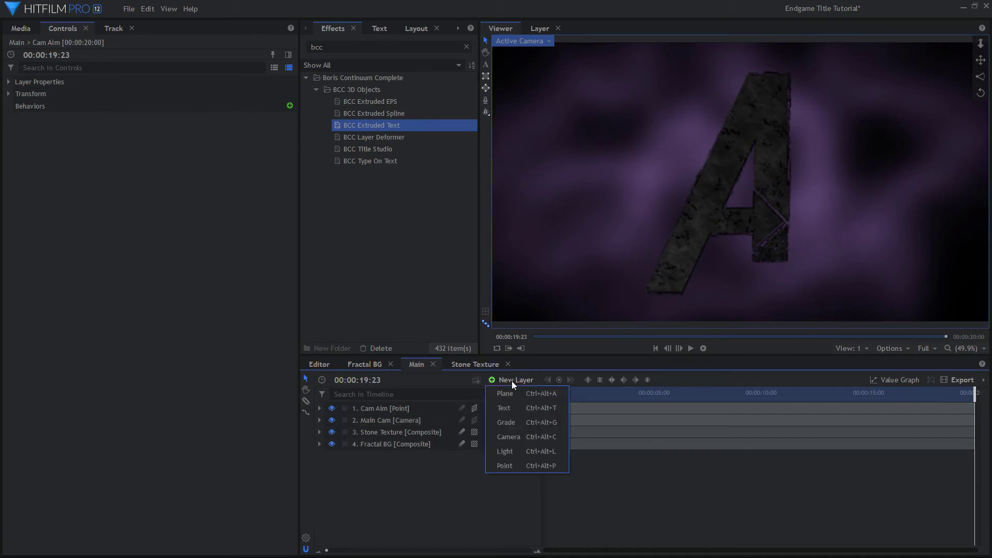
click(501, 453)
right_click(389, 408)
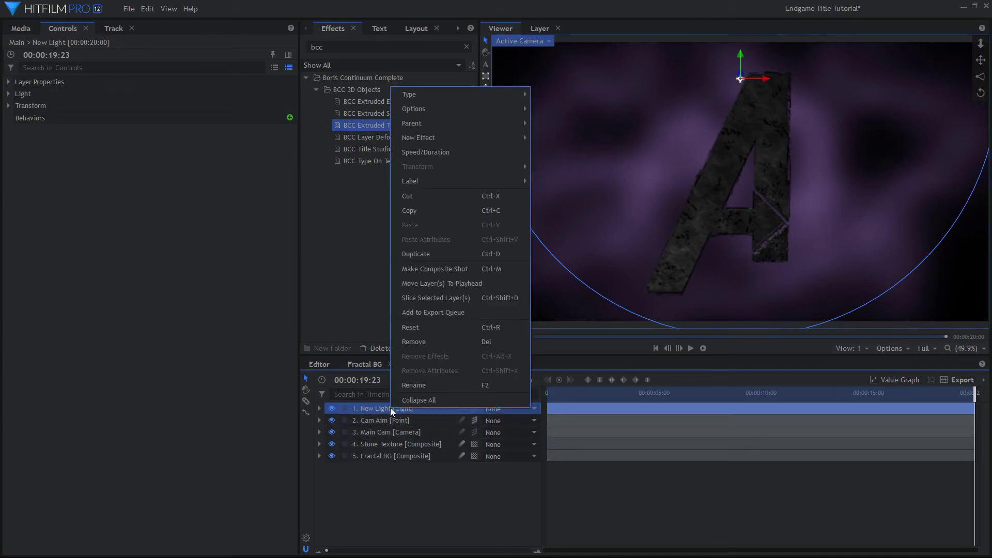
click(405, 386)
text(BG Light 0)
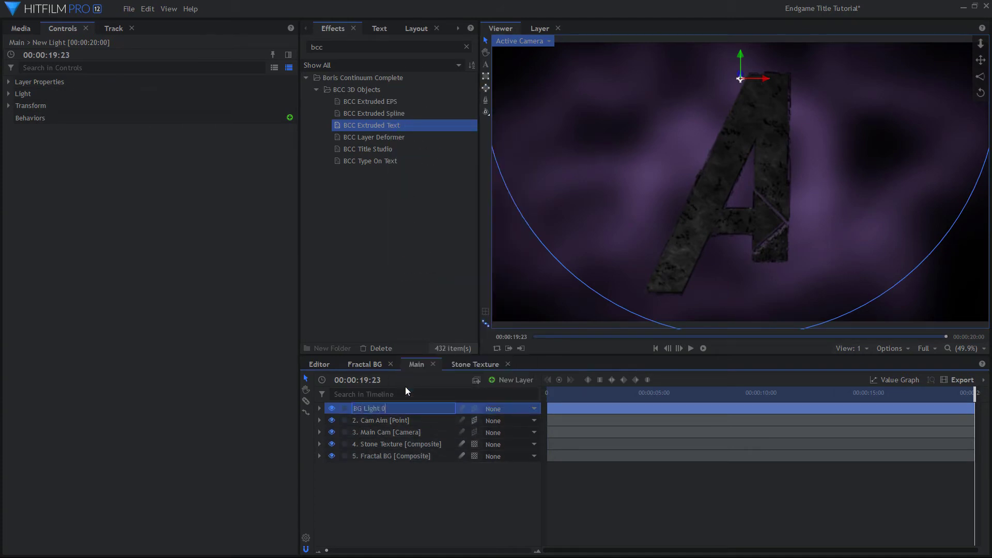
text(1)
key(Return)
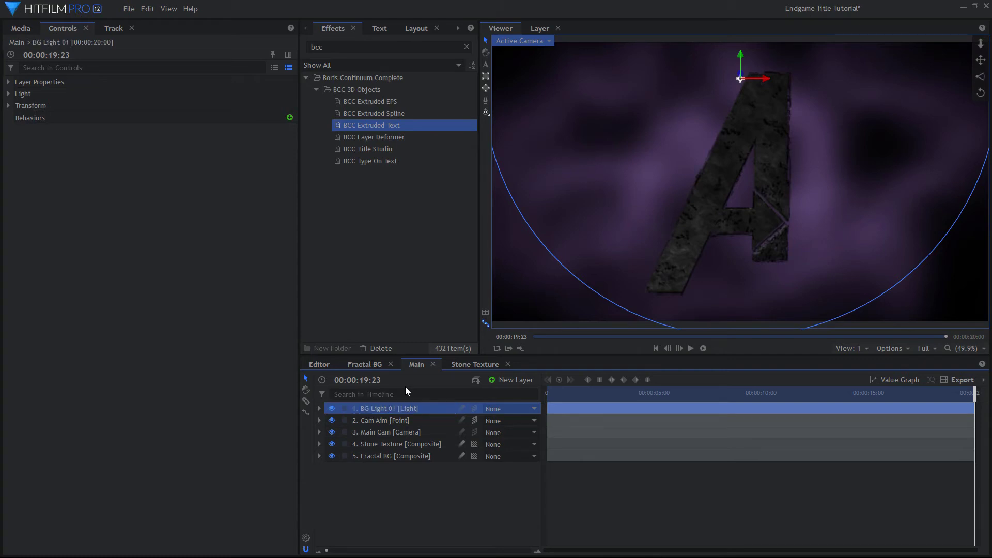
Set BG Light 01's Position to 1010, -270, 1010
click(8, 106)
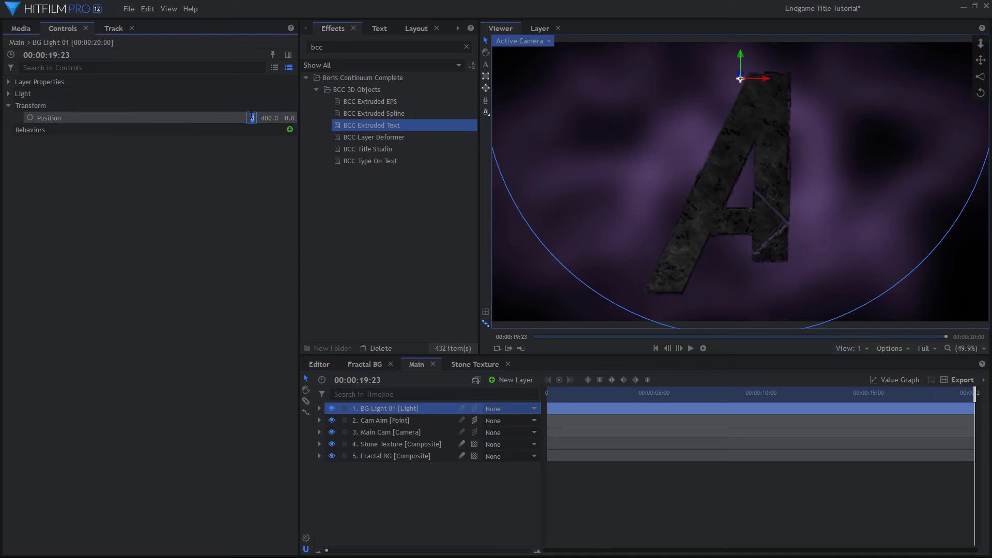
click(251, 116)
text(1010)
key(Tab)
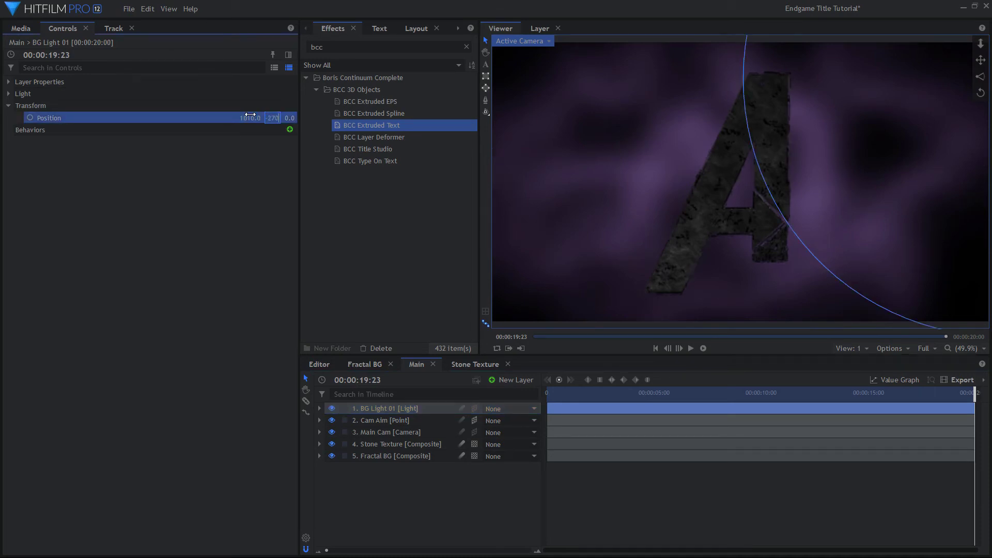
key(Tab)
text(10)
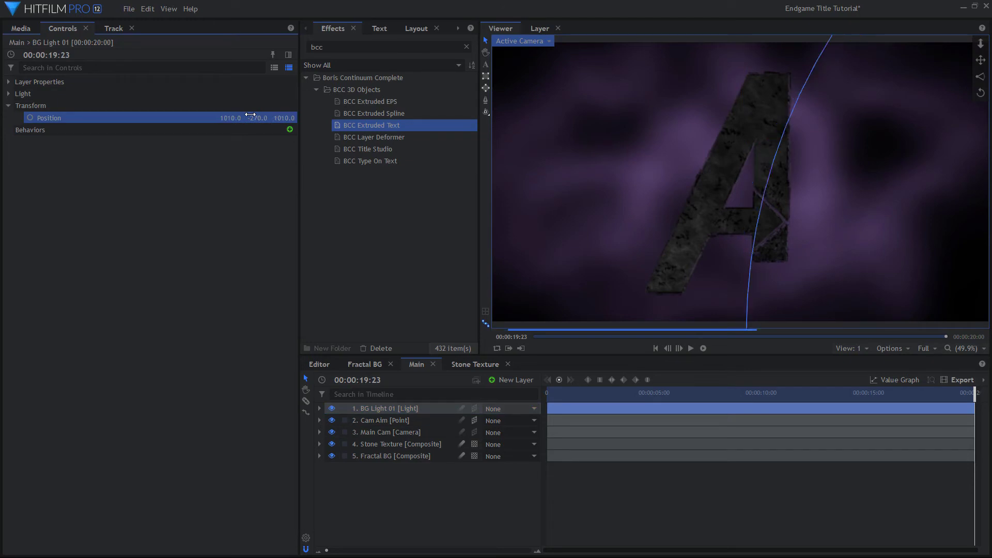
text(10)
key(Return)
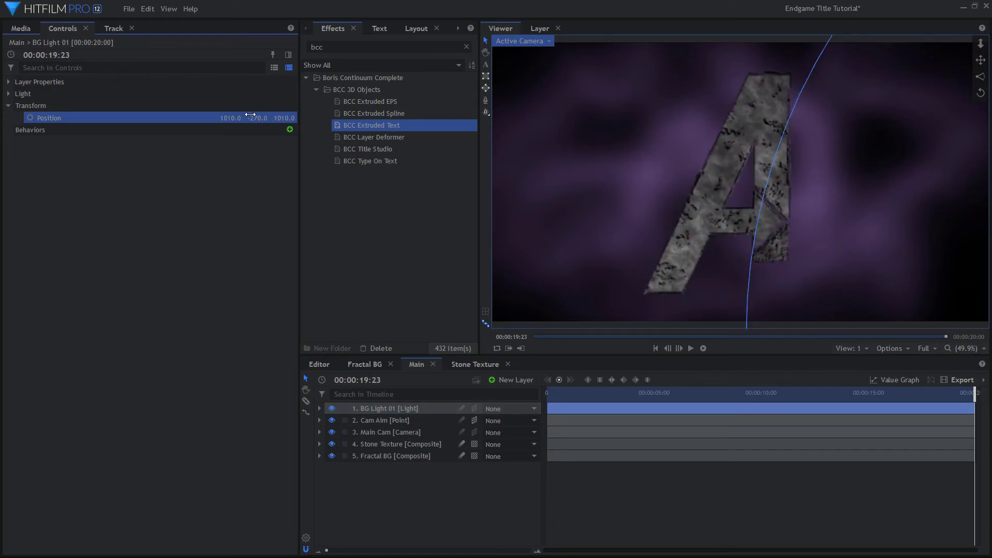
Set BG Light 01's Falloff to Curve with a Reach of 2400 px
click(8, 94)
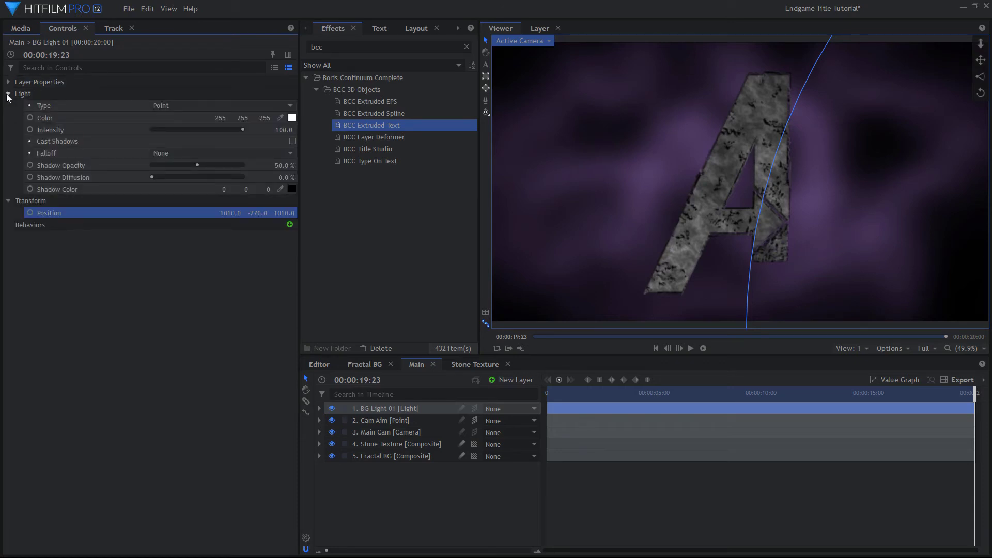
click(165, 153)
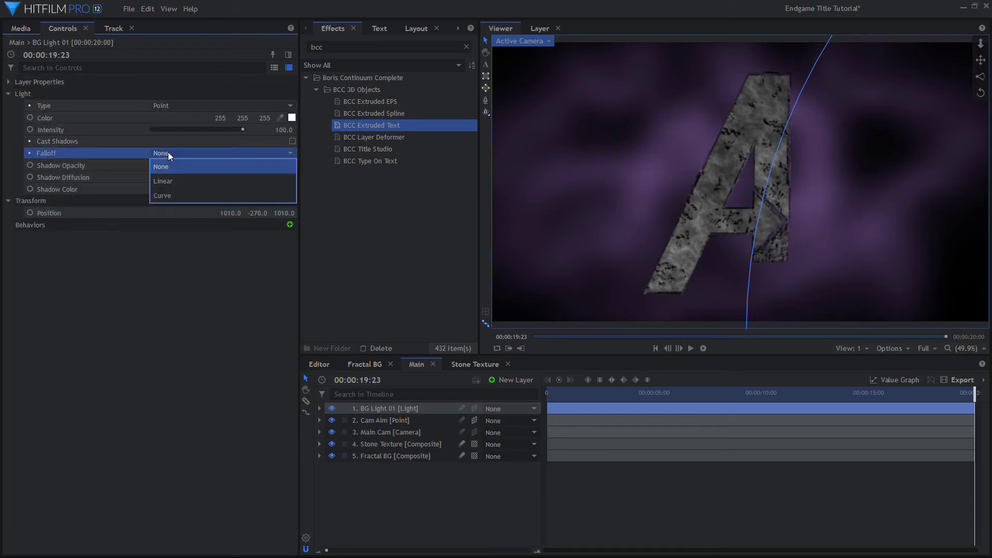
click(166, 199)
click(274, 165)
text(2400)
key(Return)
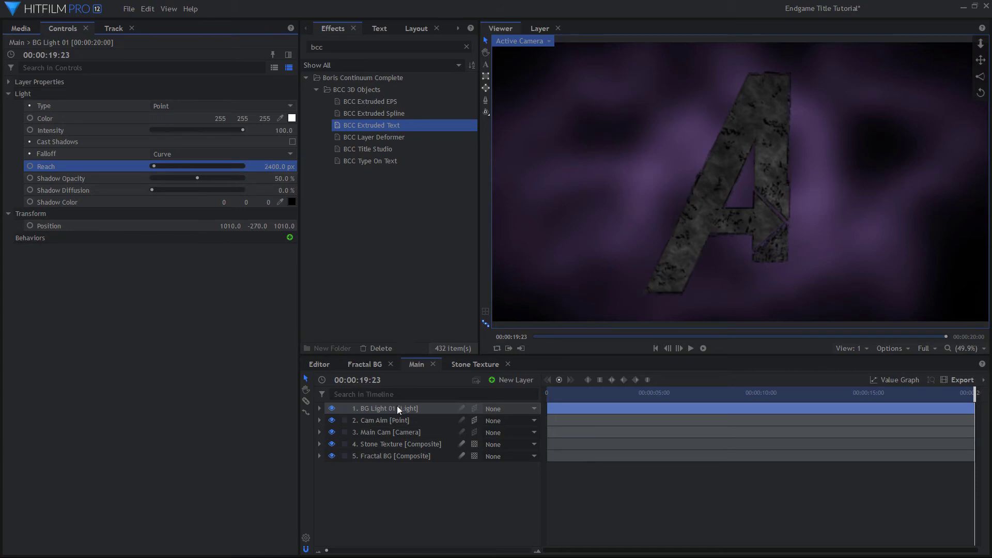
Keyframe BG Light 01's Intensity at 100 on 00:00:05:00 and 0 on 00:00:12:00, and make both keyframes smooth
click(320, 408)
click(329, 420)
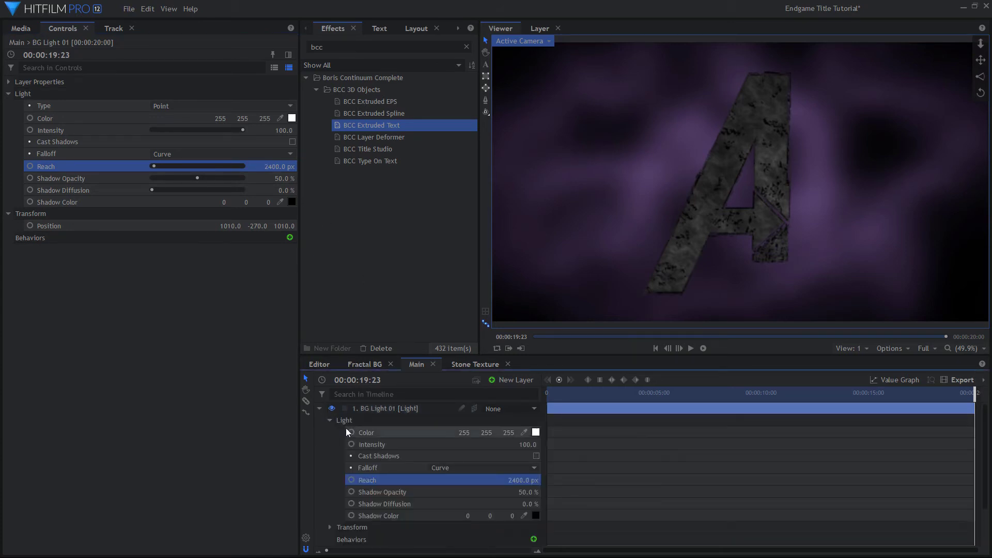
click(412, 444)
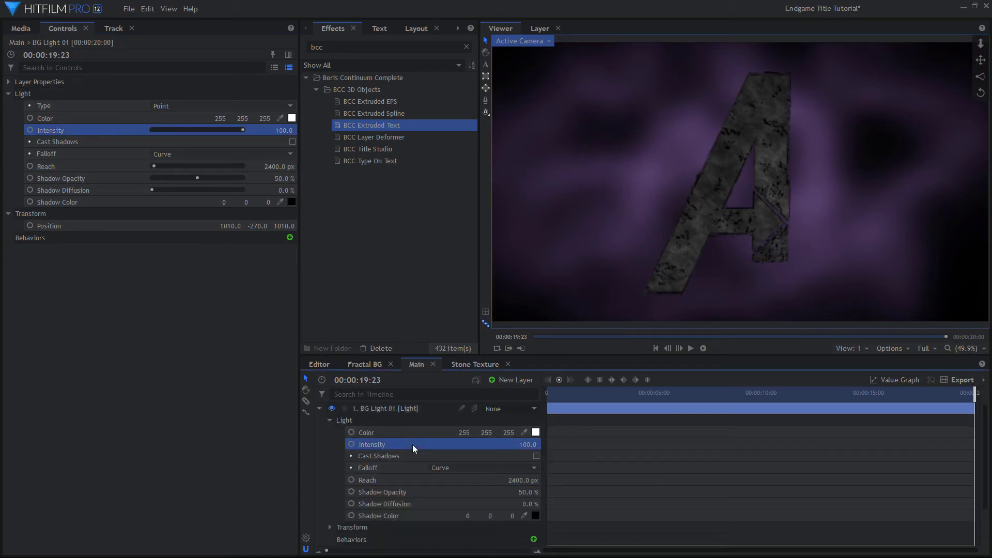
drag(656, 393, 655, 392)
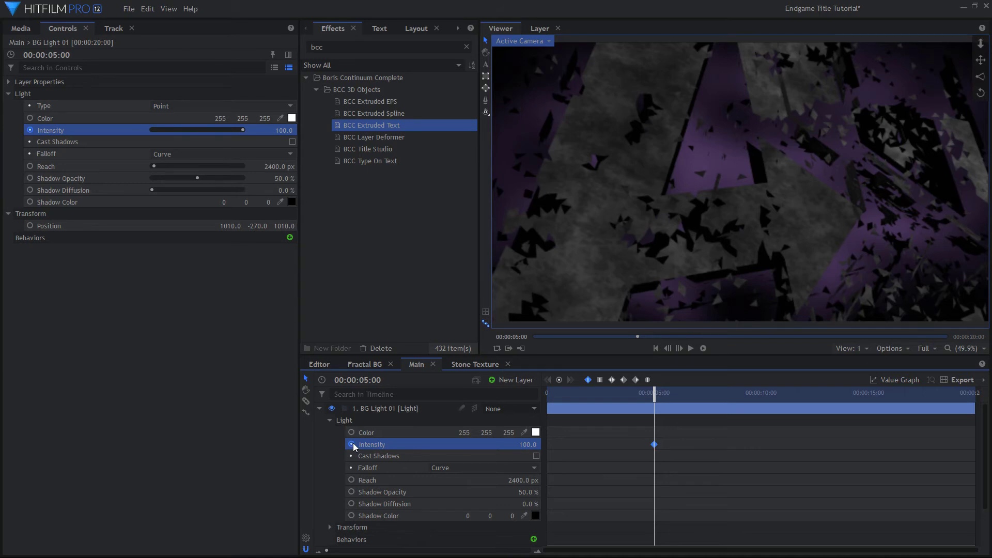
click(806, 393)
drag(805, 393, 804, 393)
drag(533, 444, 530, 443)
drag(635, 437, 780, 455)
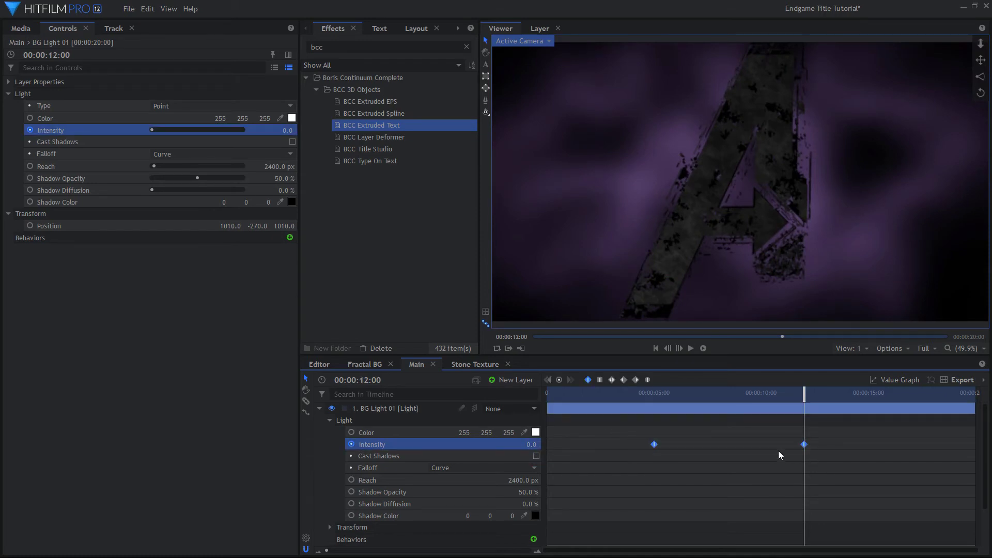
Duplicate BG Light 01 and rename the copy BG Light 02
click(319, 408)
click(411, 409)
right_click(412, 407)
click(438, 252)
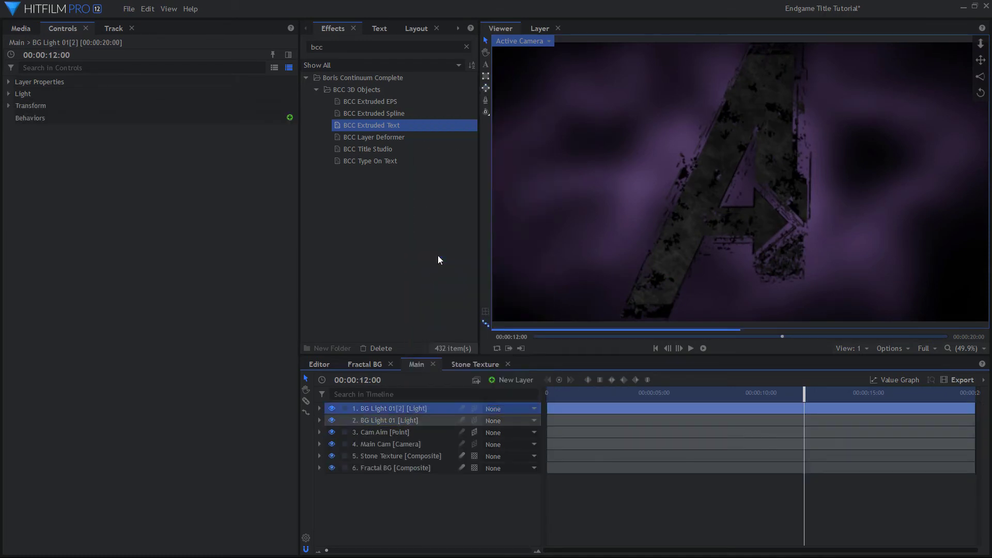
right_click(402, 408)
click(444, 388)
key(BackSpace)
text(2)
key(Return)
Reverse BG Light 02's Intensity keyframes to 0 at 00:00:05:00 and 100 at 00:00:12:00
click(320, 409)
click(331, 420)
drag(528, 444, 531, 444)
drag(531, 444, 583, 444)
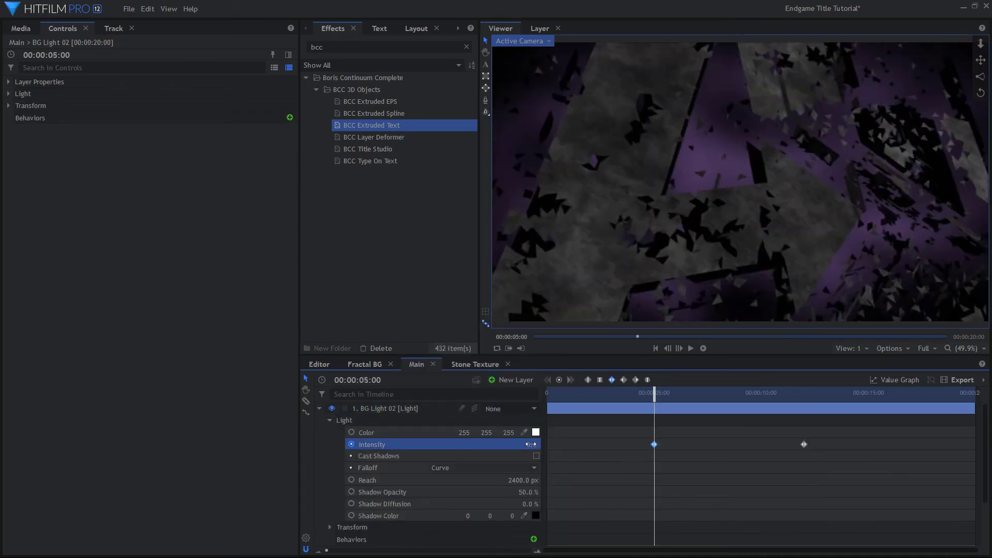
click(804, 444)
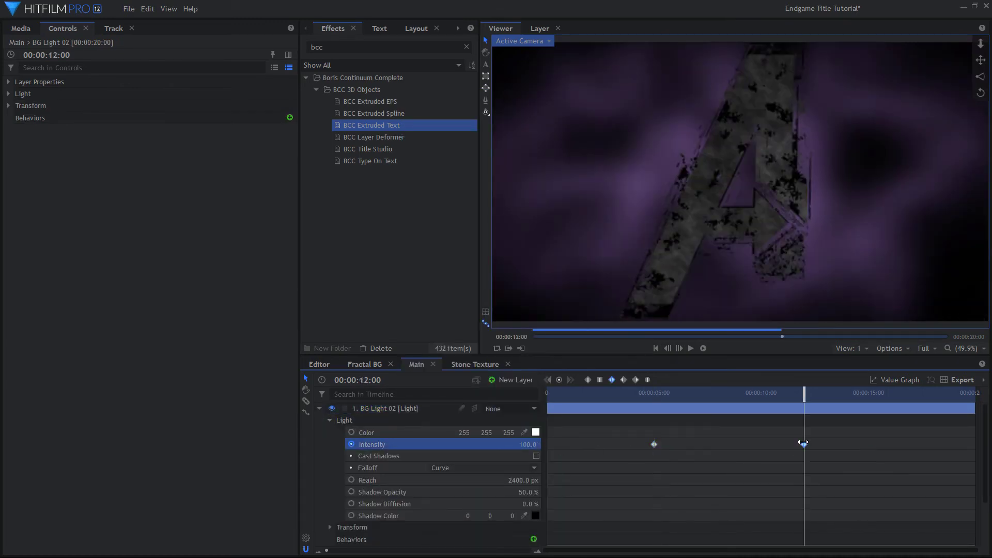
Set BG Light 02's Reach to 3000 px
click(523, 480)
text(3000)
key(Return)
Set BG Light 02's Position to 0, 1070, 1150
click(330, 527)
scroll(413, 501, down, 3)
click(471, 468)
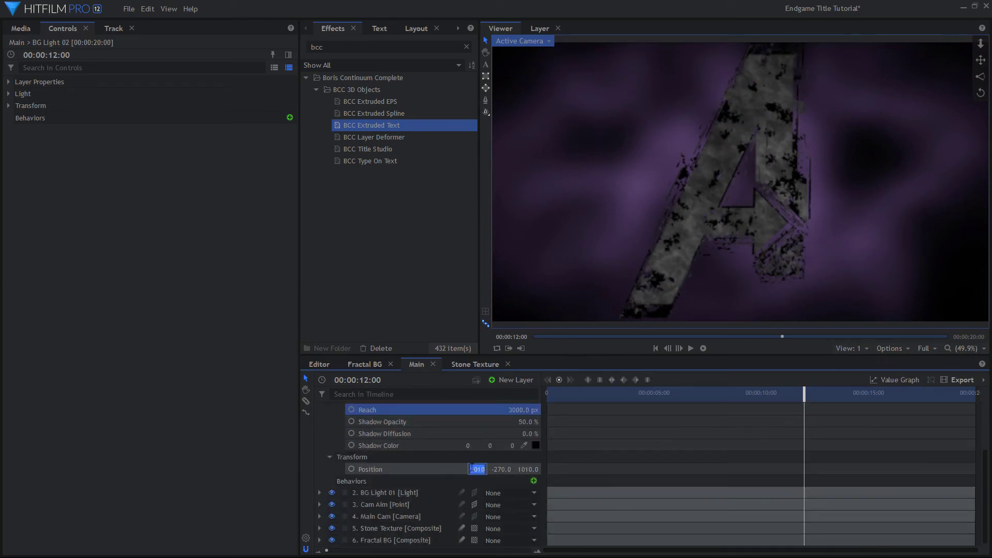
text(0)
key(Return)
text(1070)
key(Return)
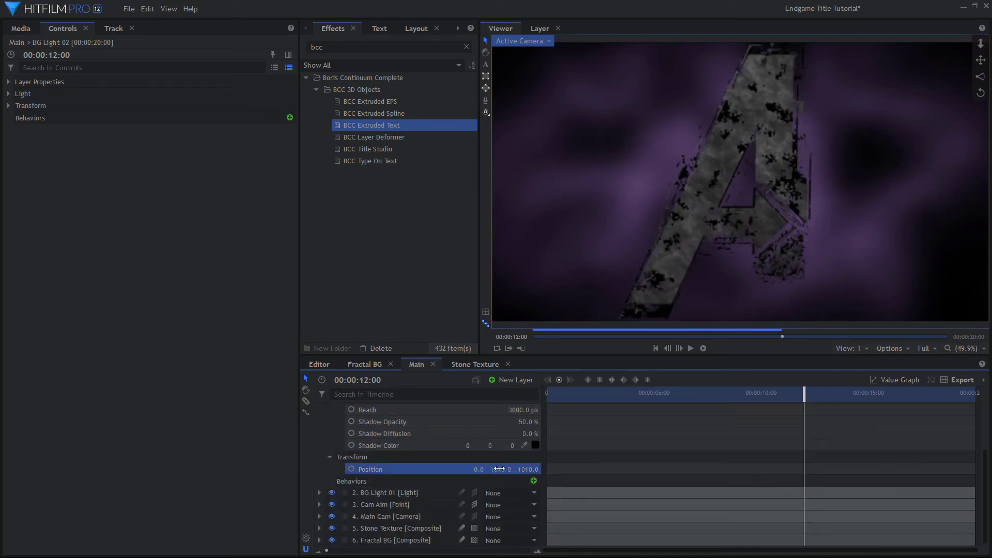
click(525, 469)
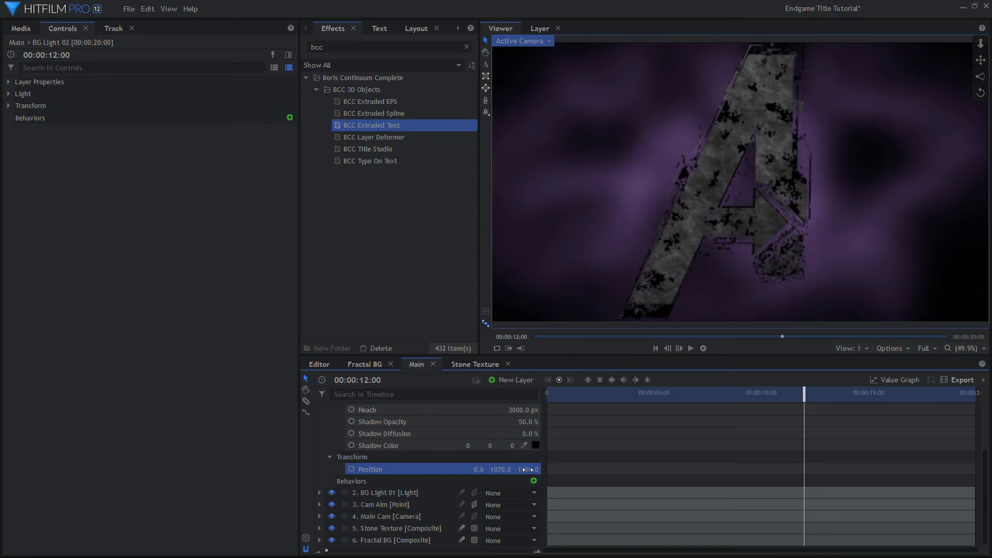
Set BG Light 02's Color to the pale blue RGB 230, 250, 255
scroll(527, 469, up, 3)
click(464, 433)
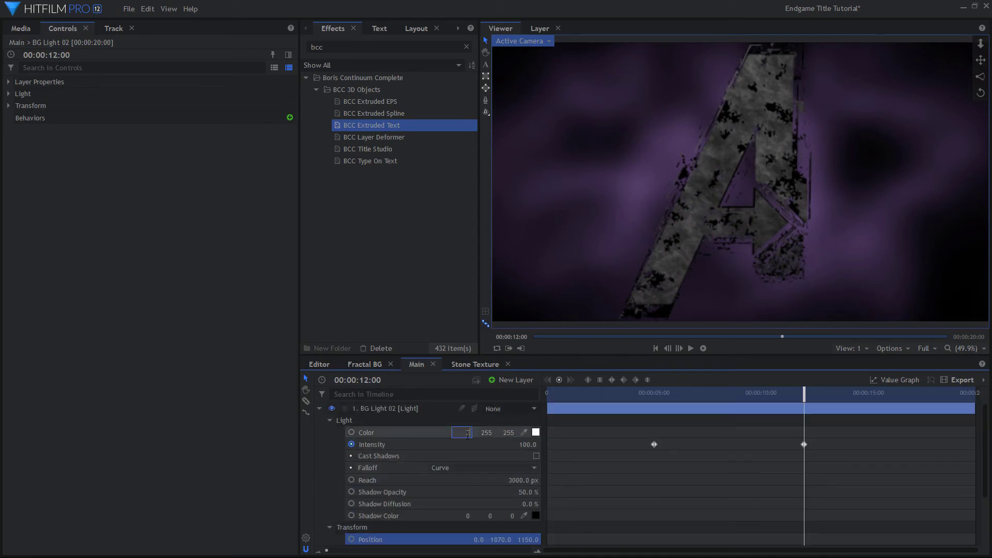
text(230)
key(Tab)
click(536, 432)
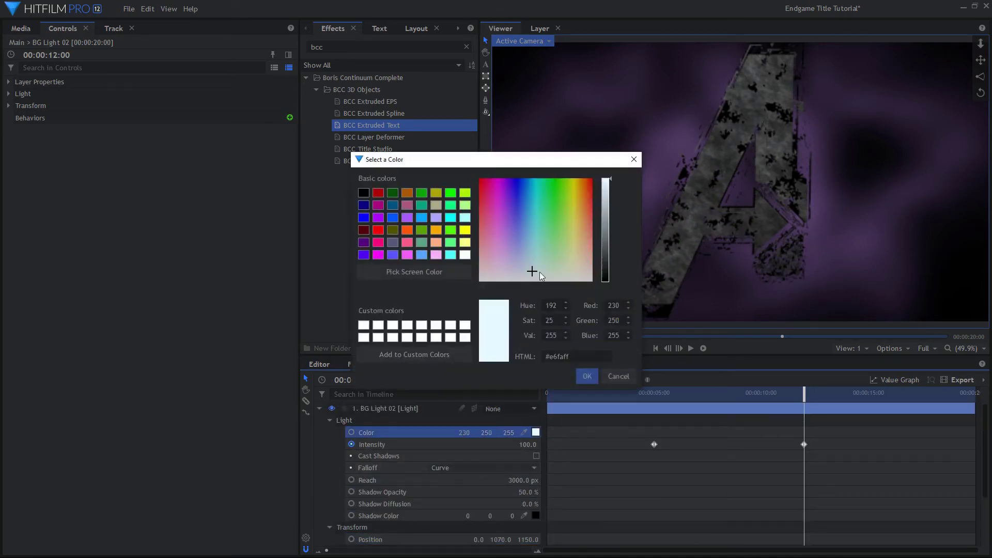
click(586, 374)
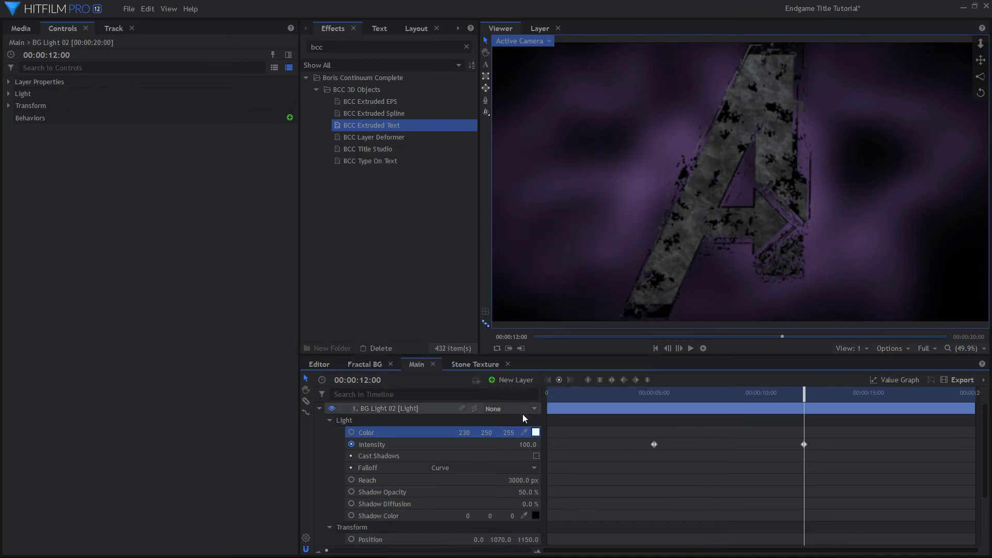
Set BG Light 02's Intensity to 60 at the 00:00:12:00 keyframe and trim the layer's start to 00:00:05:00
click(527, 445)
key(Return)
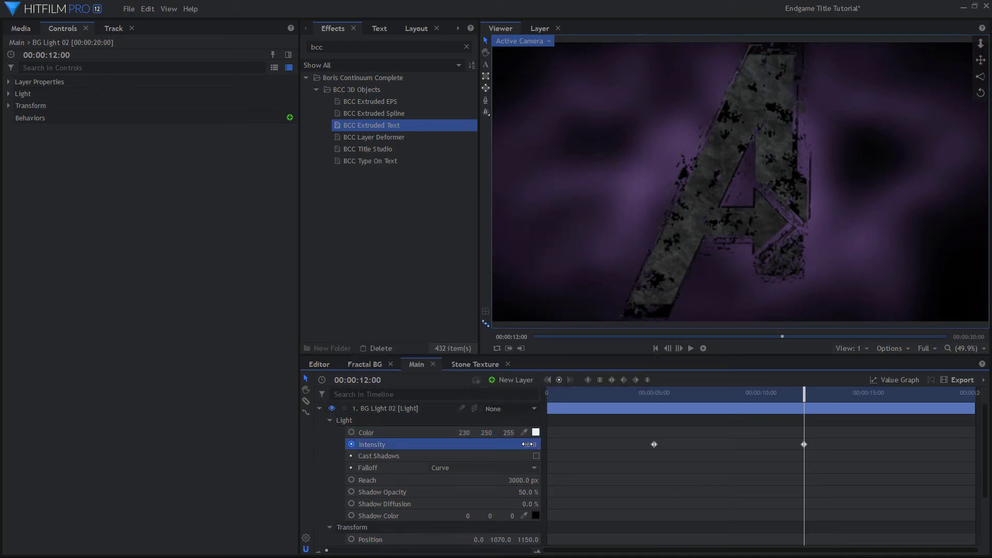
click(547, 410)
click(654, 444)
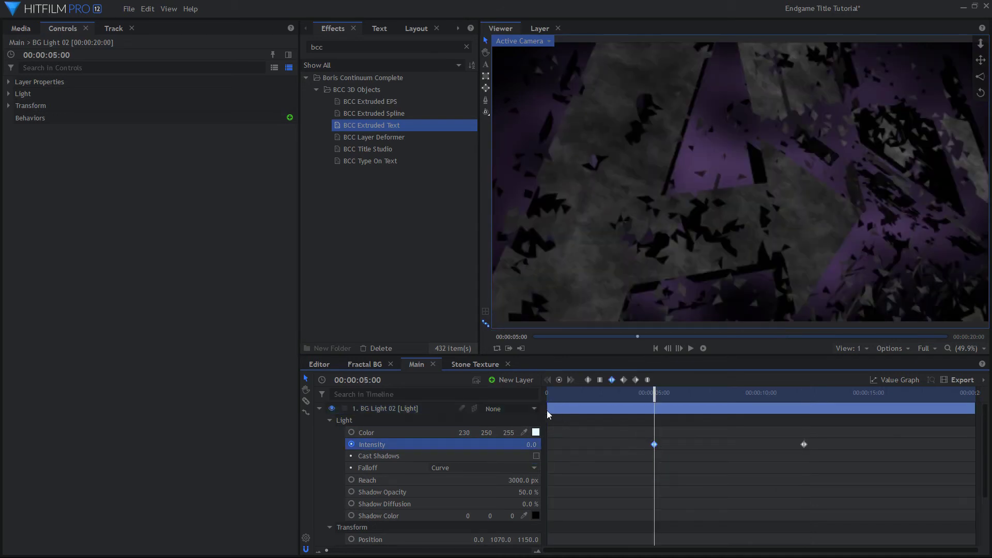
drag(546, 410, 654, 417)
Trim the end of the BG Light 01 layer to 00:00:12:00
click(804, 445)
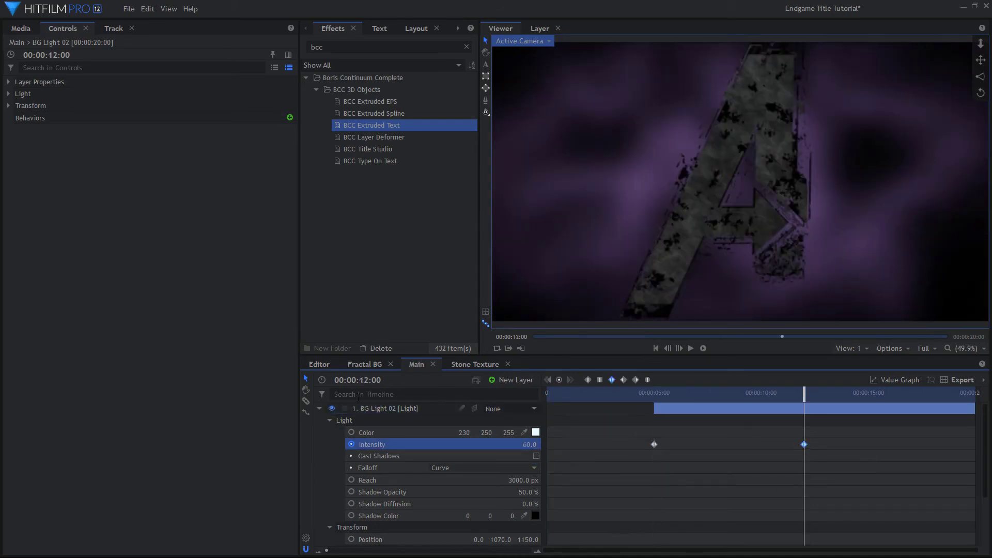
click(320, 408)
drag(968, 421, 805, 425)
scroll(395, 427, up, 1)
click(318, 409)
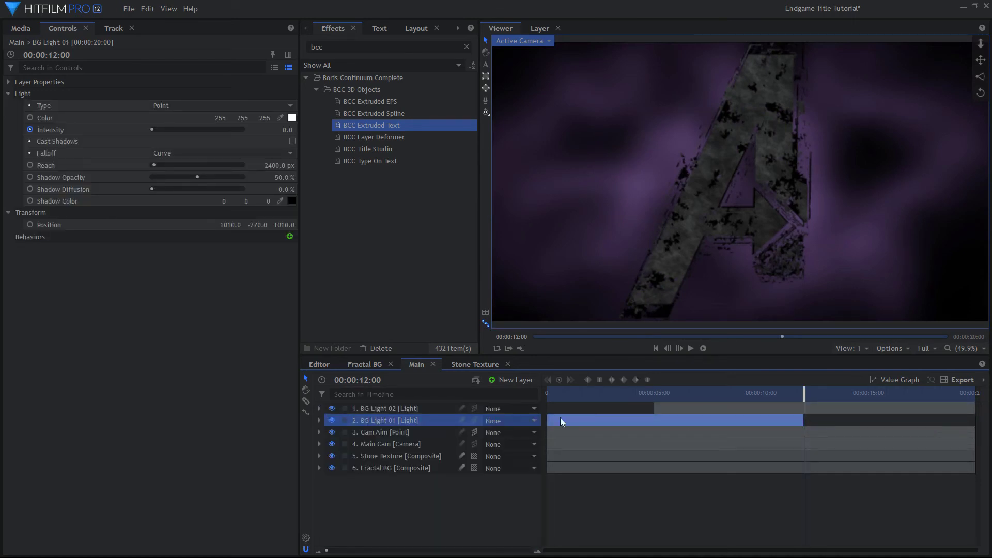
Turn off Use Built-In Light in the Stone Texture layer's BCC Extruded Text effect and check the letter at 00:00:15:05
drag(665, 394, 650, 394)
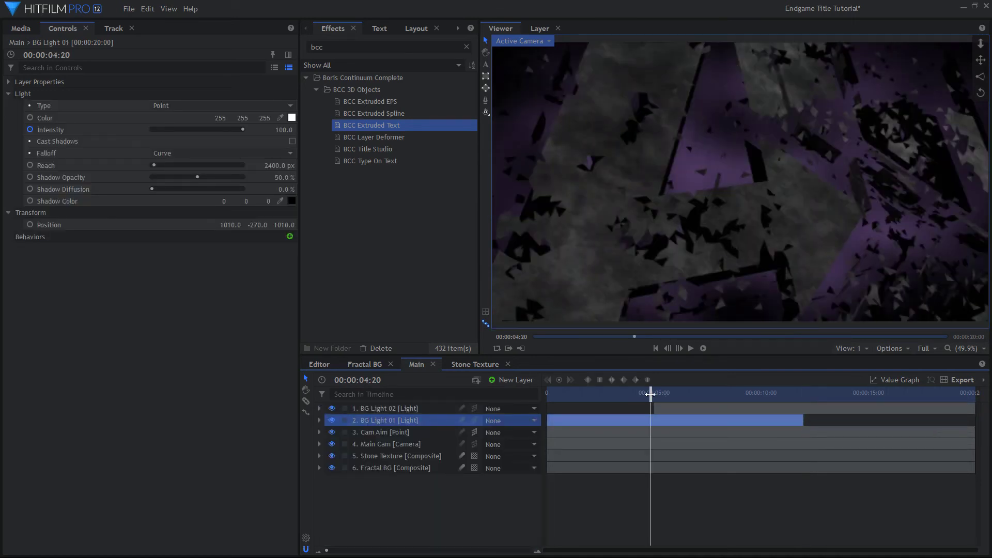
click(406, 456)
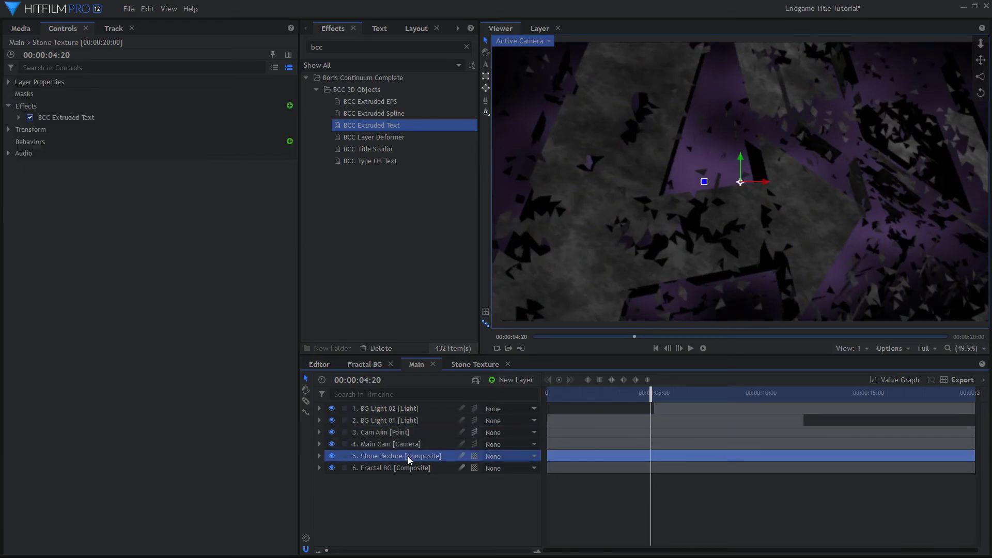
click(18, 117)
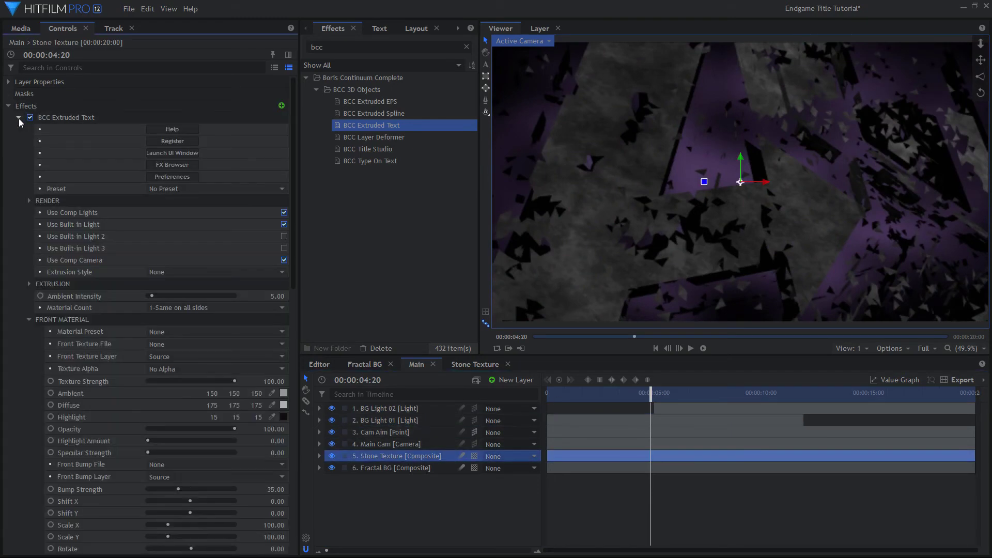
click(285, 224)
click(873, 396)
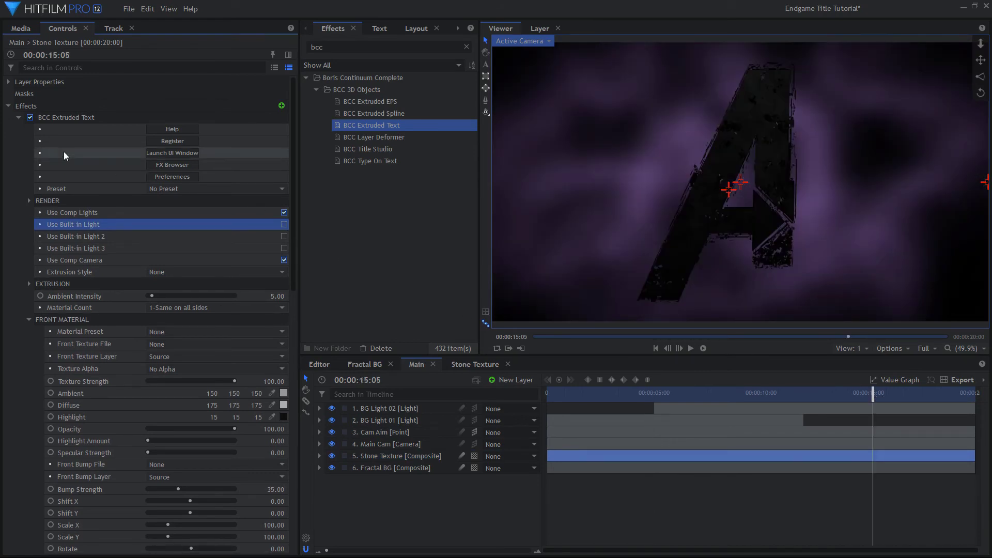
click(19, 118)
Add a Curves effect to the Stone Texture layer and shape its RGB curve into a contrast-boosting S
double_click(339, 48)
text(cur)
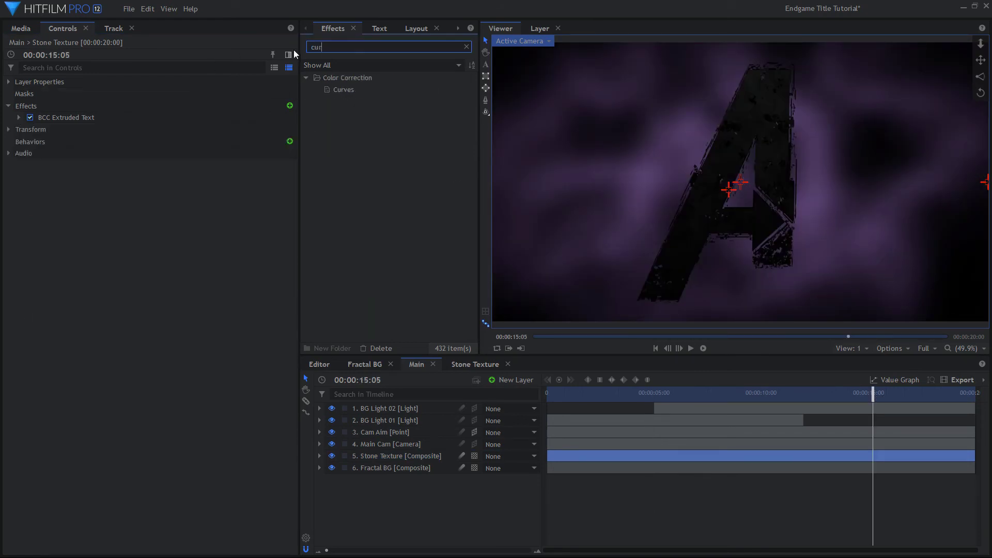
drag(344, 89, 115, 120)
drag(202, 215, 224, 217)
Duplicate the Curves effect on the Stone Texture layer and collapse the layer
click(18, 129)
right_click(58, 131)
click(89, 181)
click(19, 142)
click(226, 325)
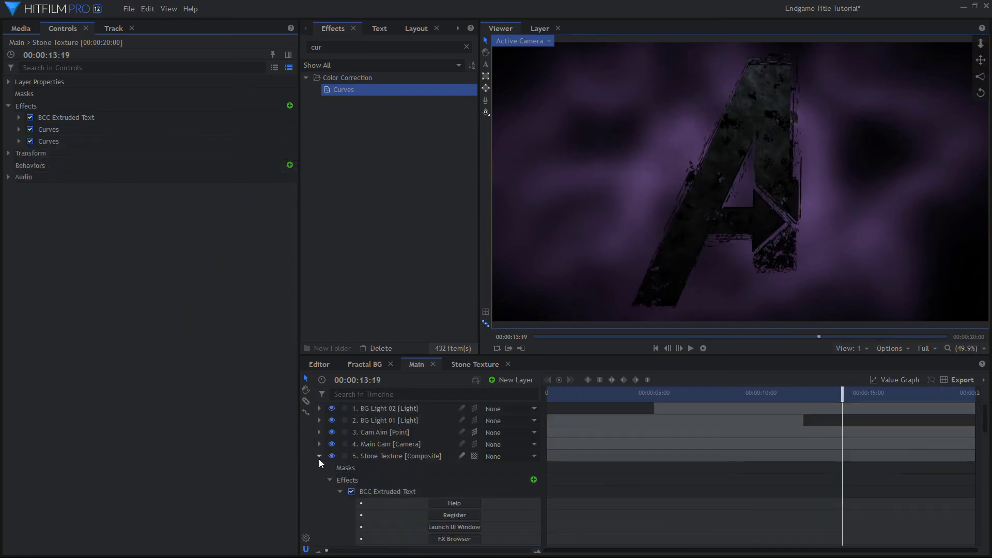
click(318, 457)
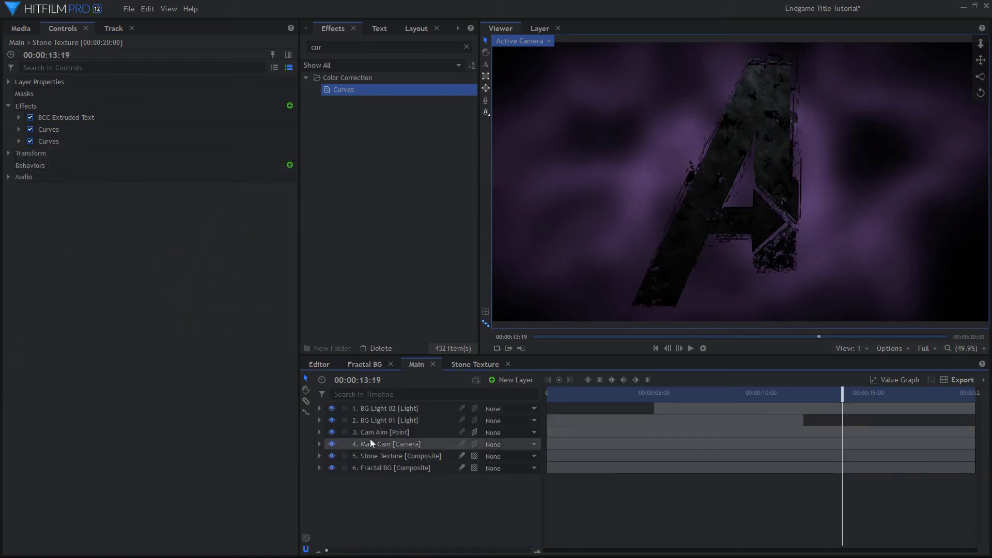
Create a new point layer in the Main composite and name it BG Flare Control
click(513, 379)
click(510, 463)
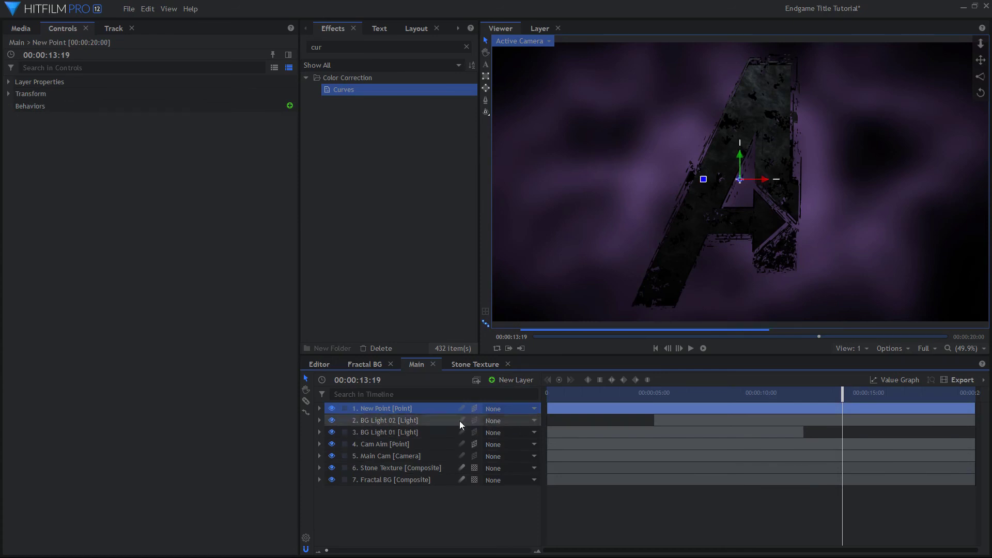
right_click(391, 409)
click(408, 386)
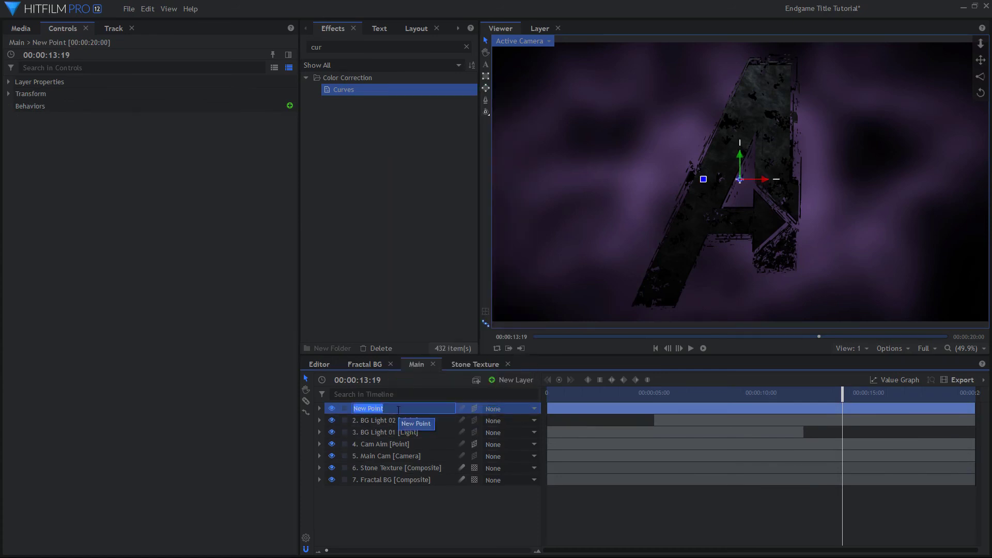
text(BG Flare Control)
key(Return)
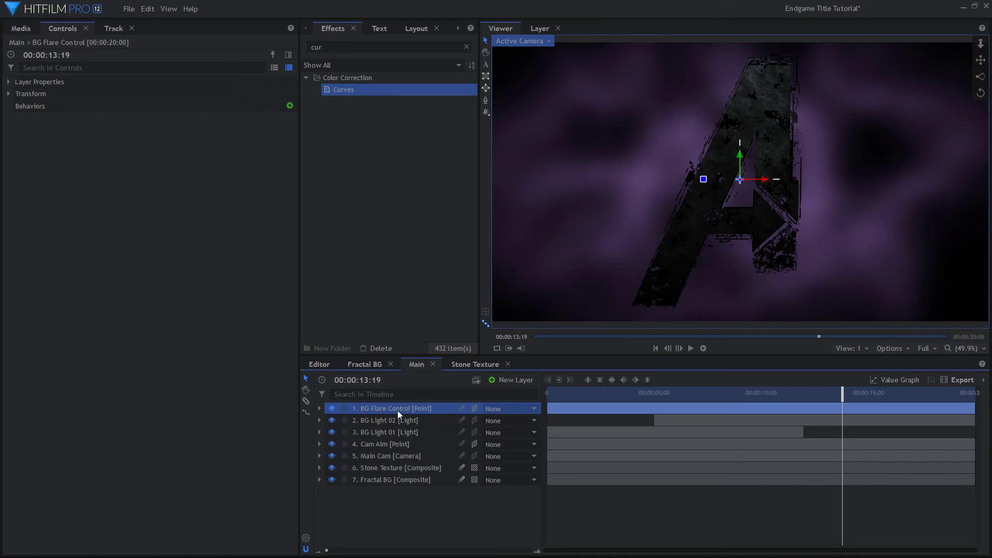
Add New Plane 1 to the Main timeline and change its blend mode so the black plane reveals the layers beneath
click(21, 28)
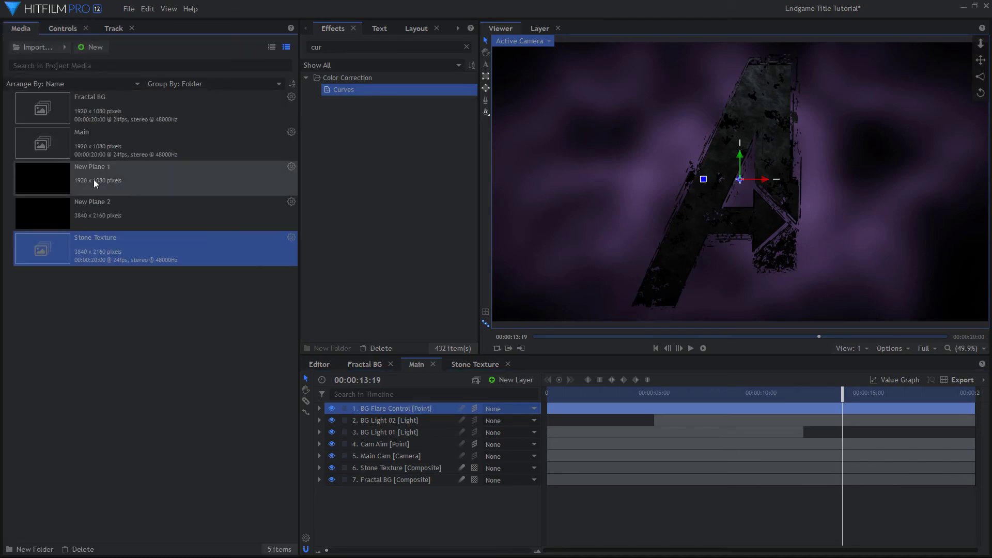
drag(93, 173, 417, 404)
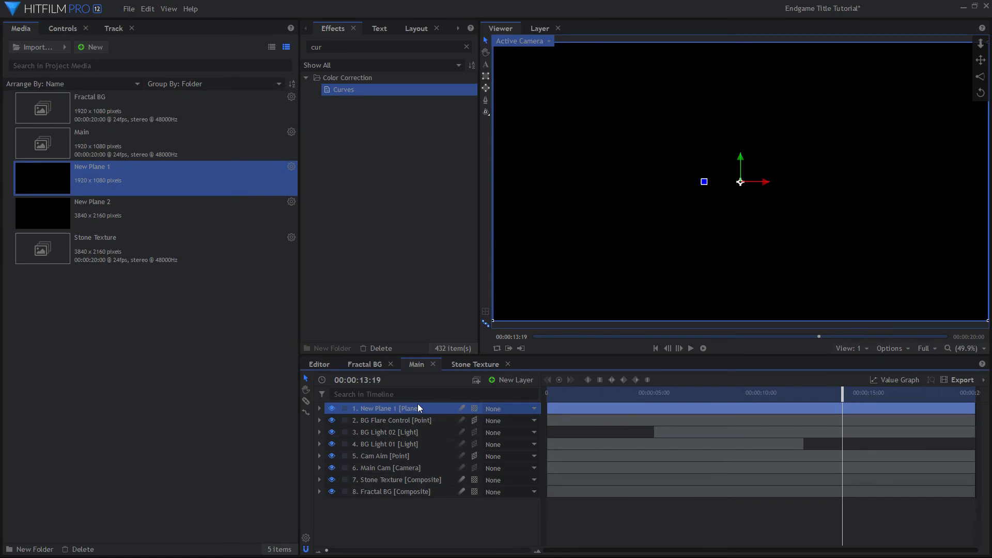
right_click(418, 404)
mouse_move(511, 64)
click(575, 77)
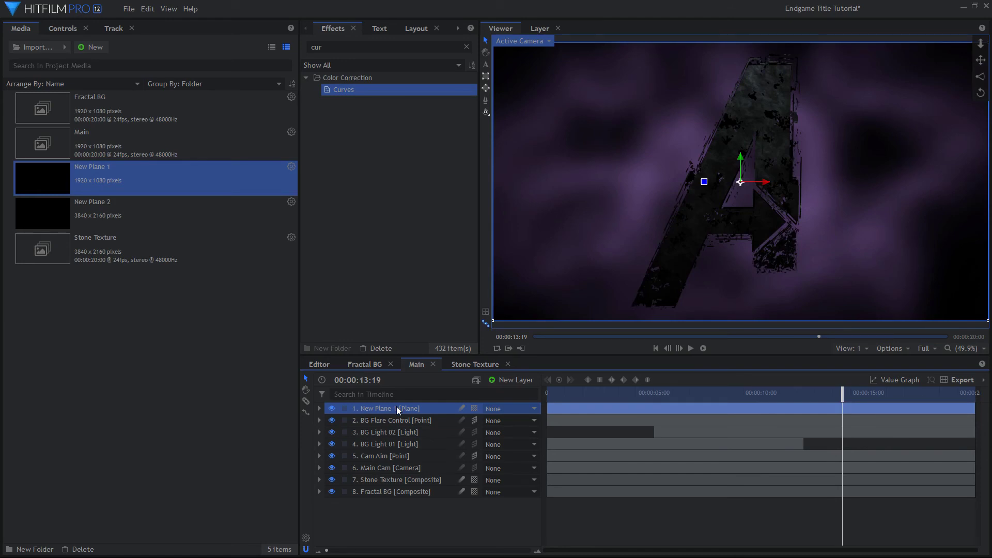
Move the New Plane 1 layer directly below Stone Texture and rename it BG Flare
drag(397, 406, 407, 483)
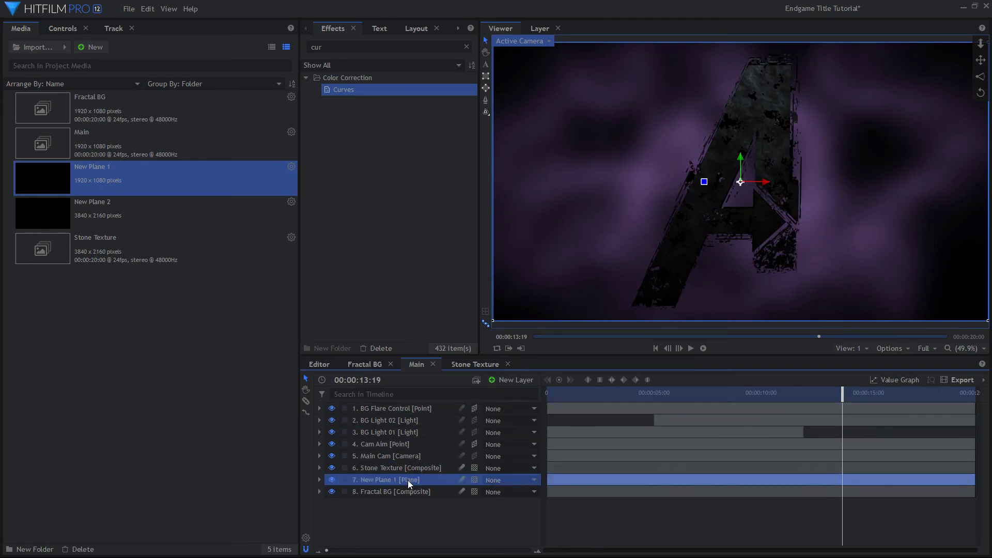
right_click(408, 479)
click(436, 444)
text(BG Fla)
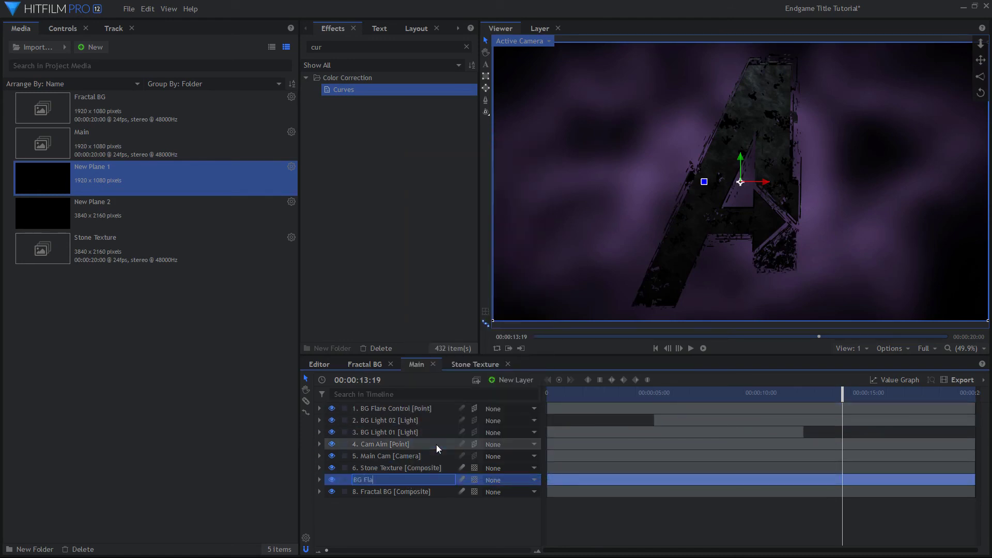
text(re)
key(Return)
Move the BG Flare Control point below BG Flare and rename the Stone Texture layer 'A'
drag(423, 411, 415, 485)
click(408, 457)
right_click(408, 458)
click(428, 420)
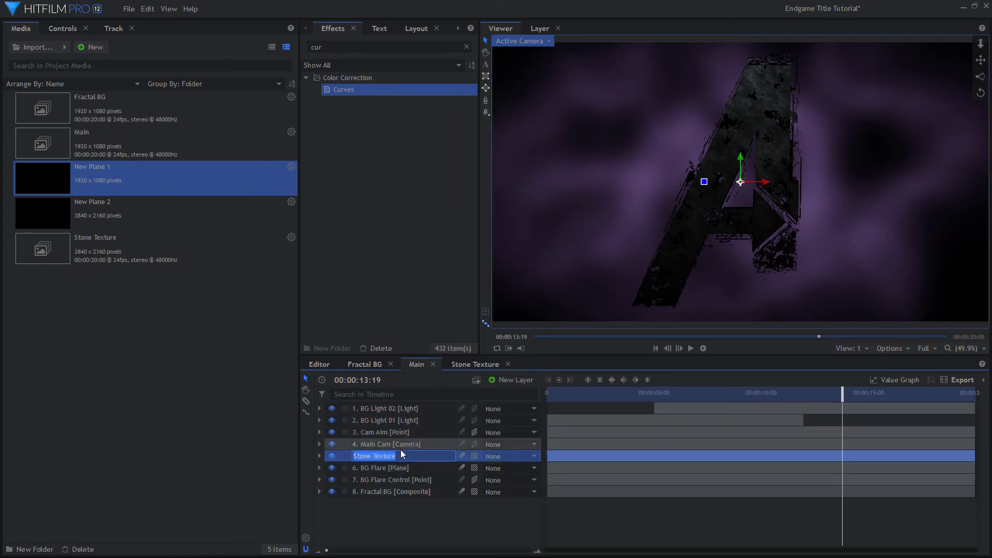
key(BackSpace)
text('A' [Composite)
key(Return)
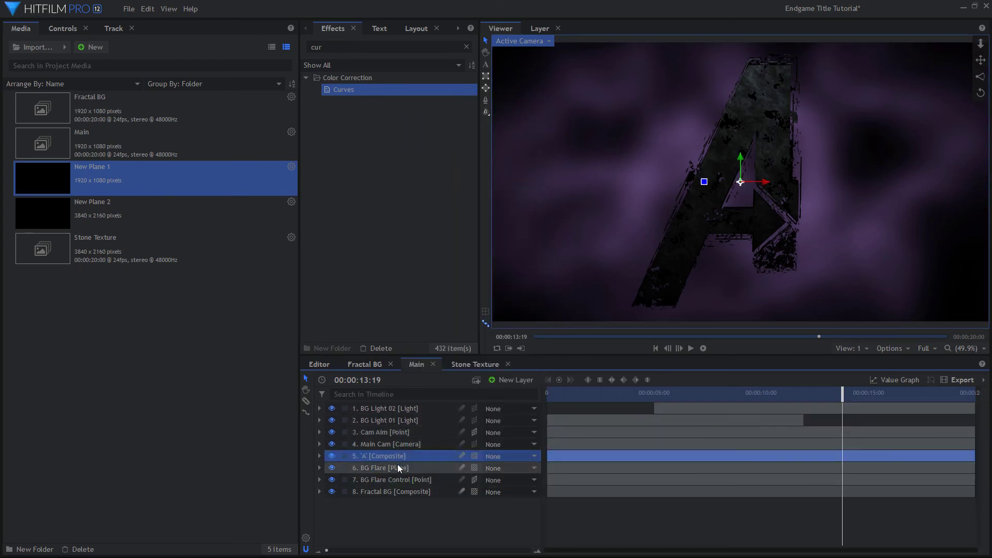
Search the effects for flares and apply Light Flares to the BG Flare plane
click(393, 468)
click(316, 48)
text(flare)
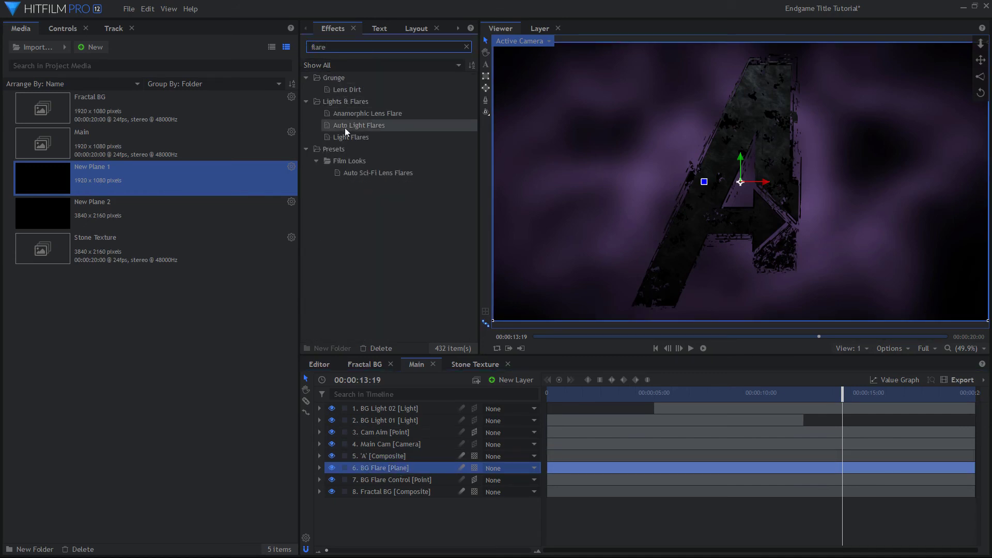
drag(351, 137, 368, 421)
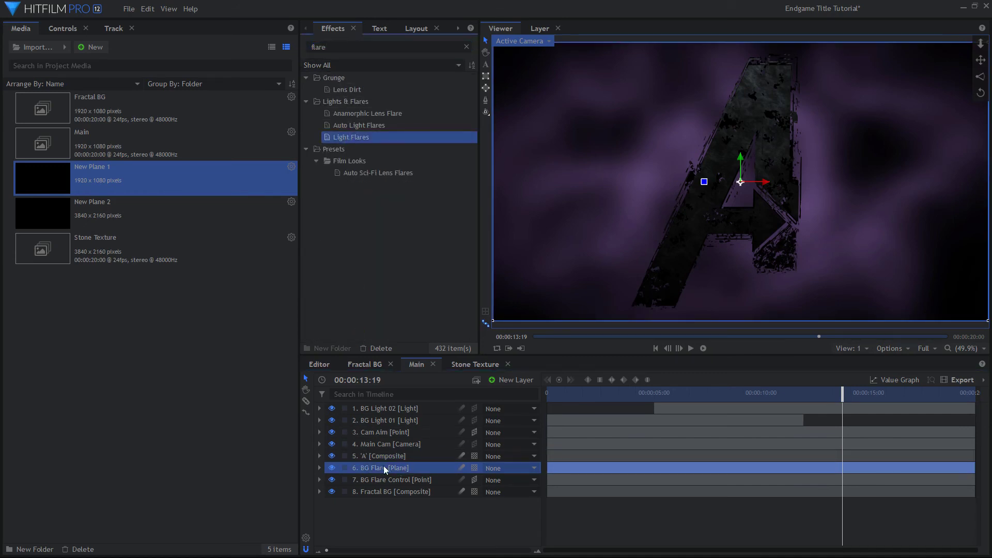
drag(384, 466, 383, 466)
Attach the Light Flares hotspot to the BG Flare Control layer and set its Center to 0, 0
click(62, 28)
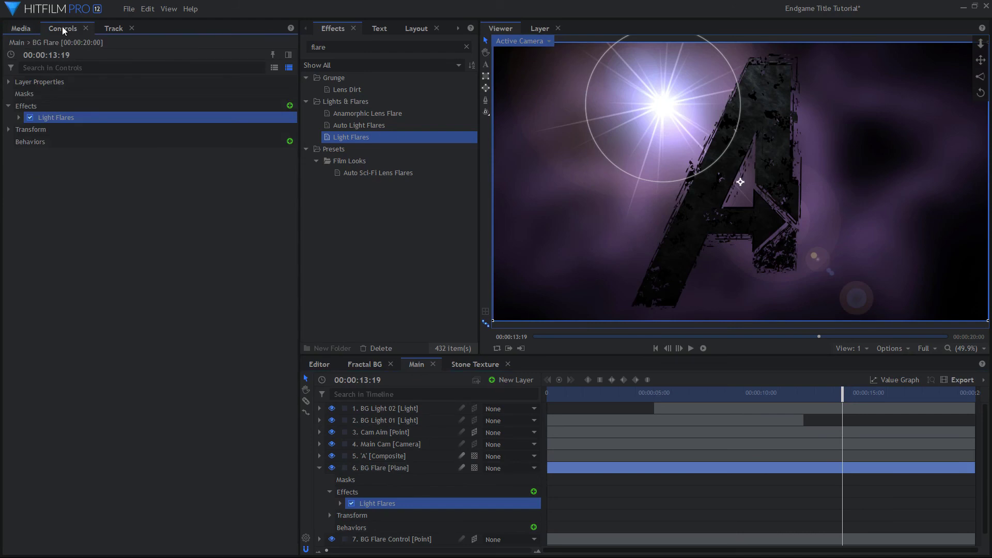
click(18, 117)
click(28, 141)
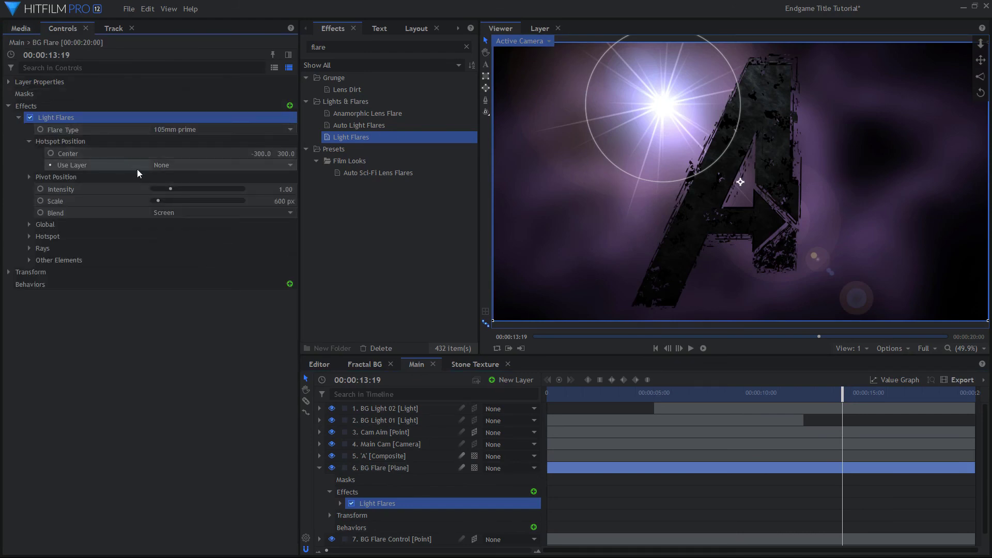
click(182, 165)
click(215, 267)
text(0)
key(Return)
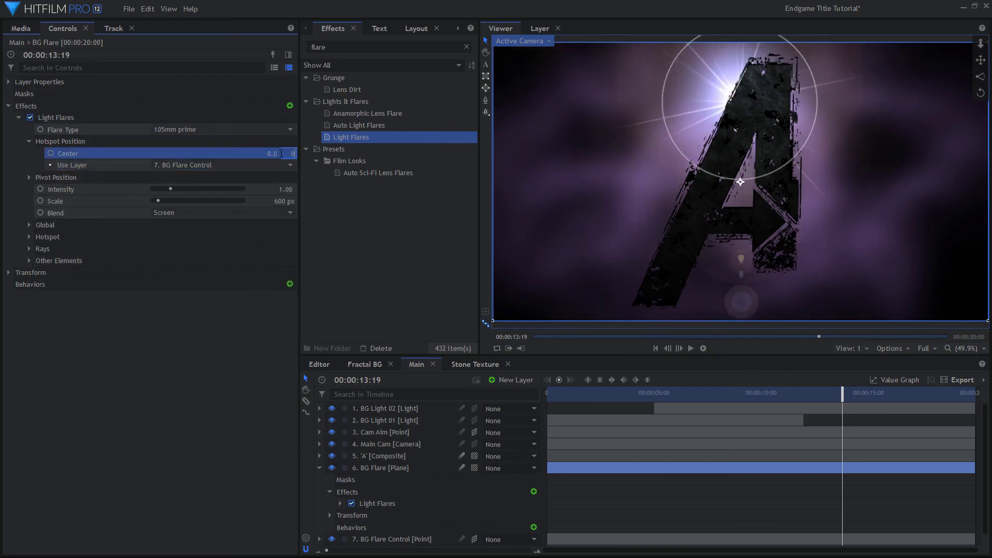
Set the flare type to Sun glare with an Intensity of 2.00 and a Scale of 512 px
click(271, 129)
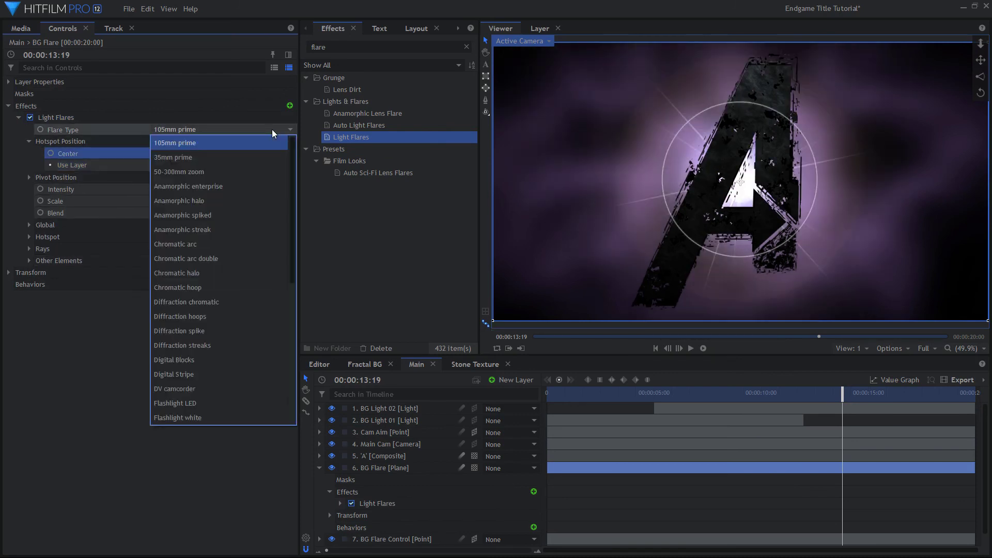
scroll(255, 191, down, 6)
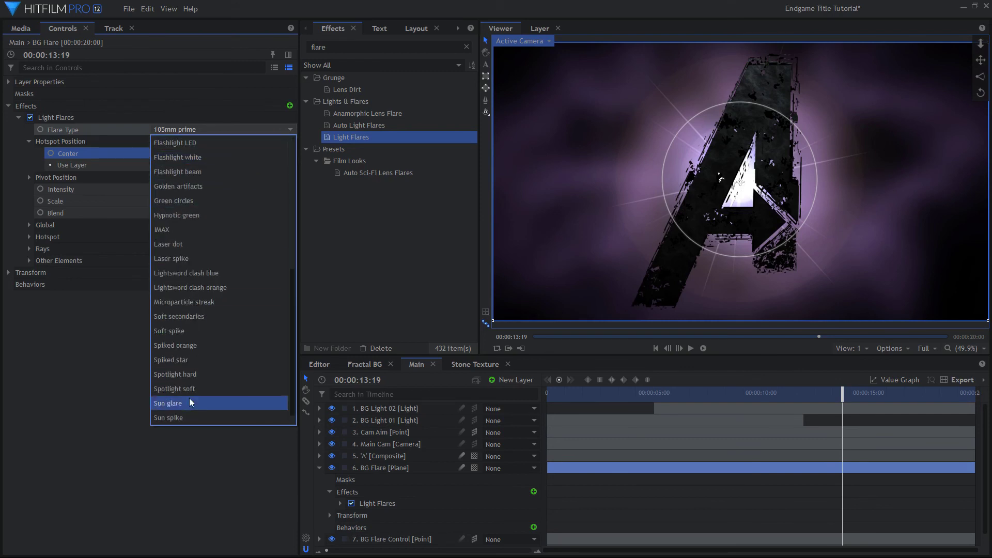
click(189, 403)
click(290, 190)
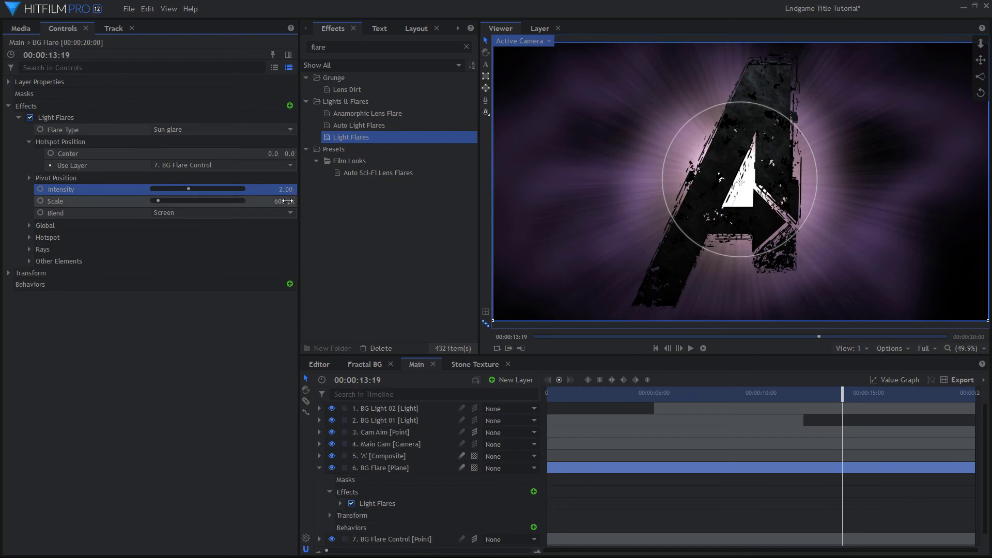
click(289, 201)
text(510)
key(Return)
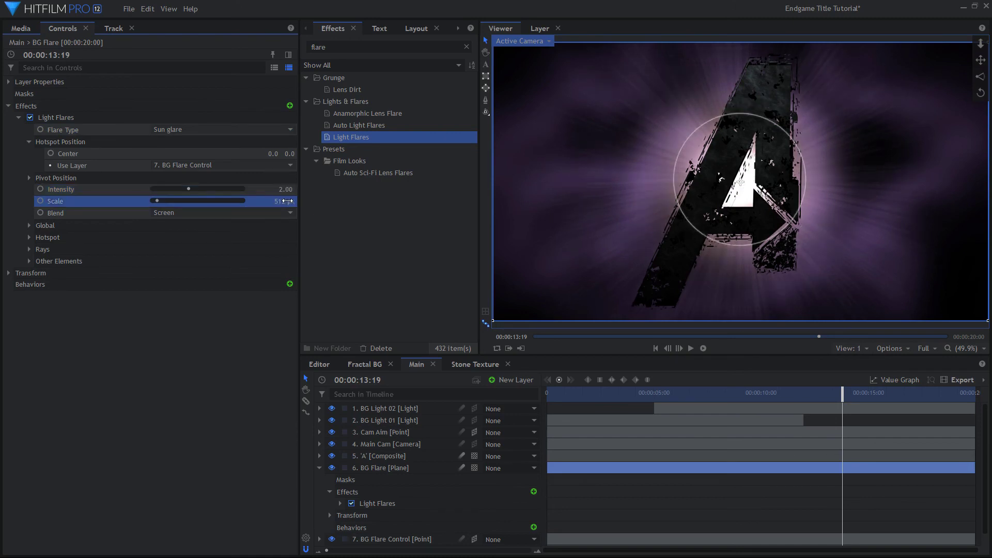
Set the flare's global Hue Shift to 174° and Saturation to 1.70
click(29, 226)
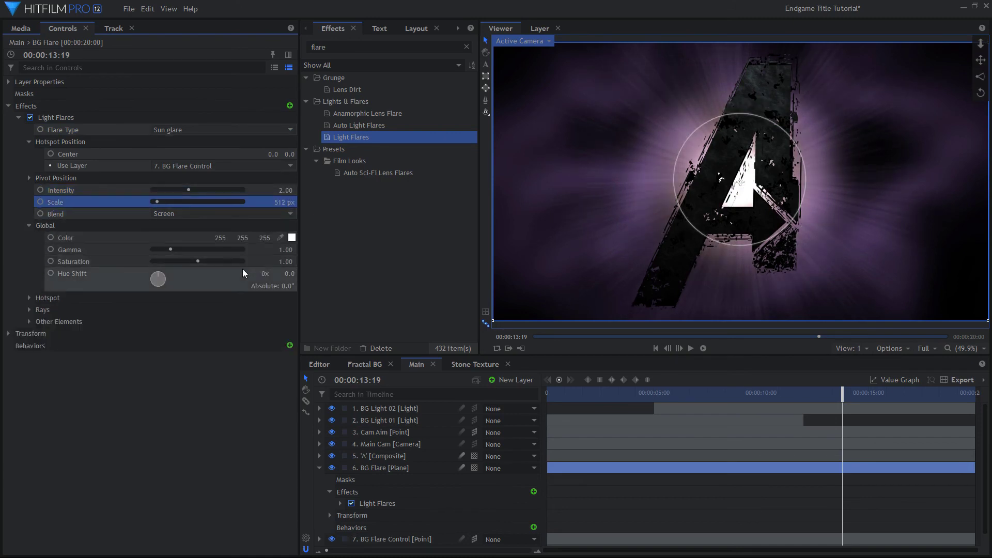
click(290, 275)
text(174)
key(Return)
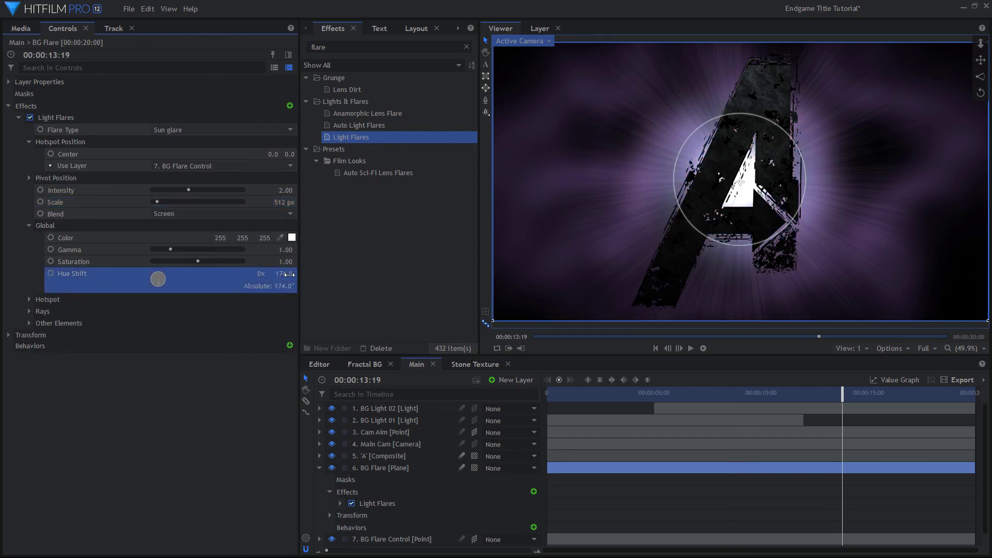
click(291, 262)
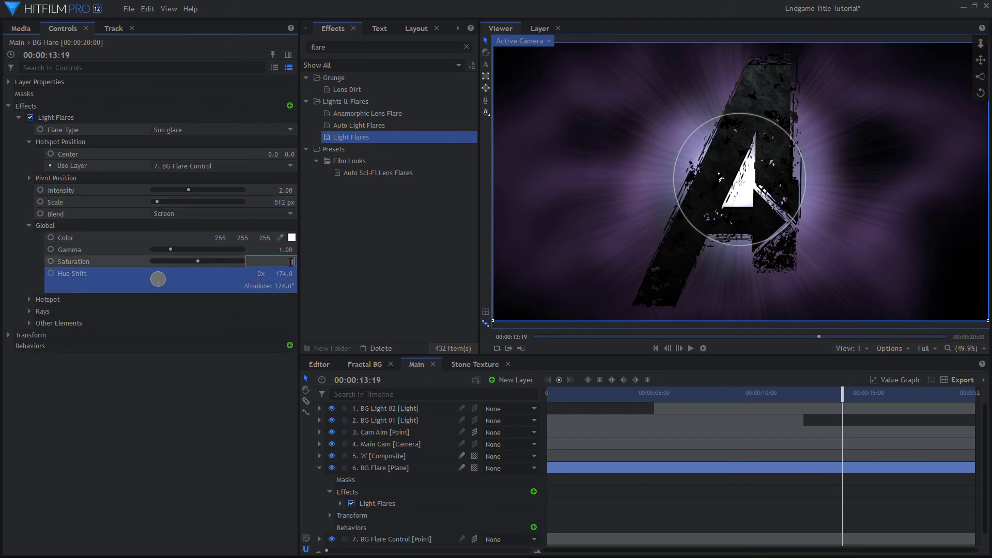
text(1.7)
key(Return)
Reduce the flare's Rays Brightness to its minimum and set the Other Elements Brightness to 0
click(28, 311)
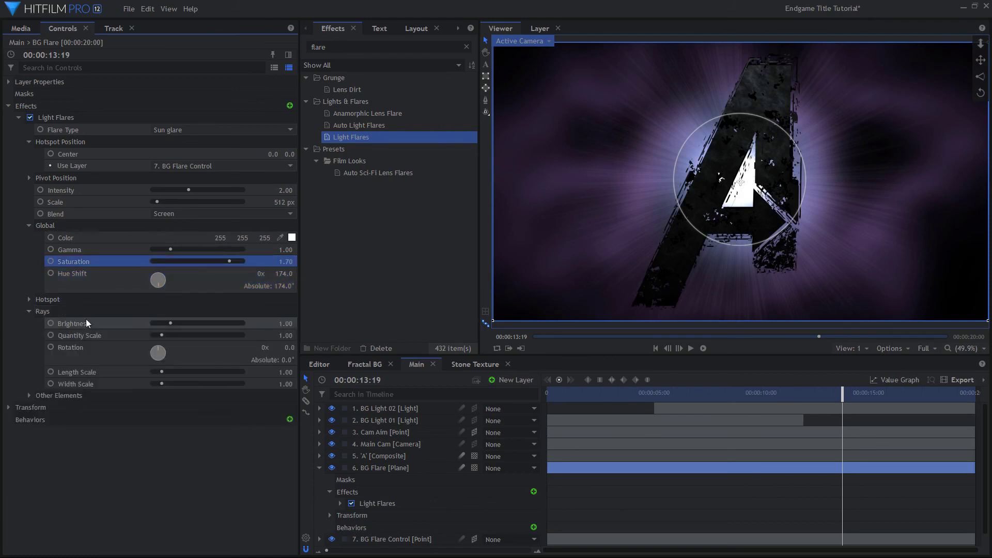
drag(170, 323, 150, 338)
click(29, 311)
click(29, 323)
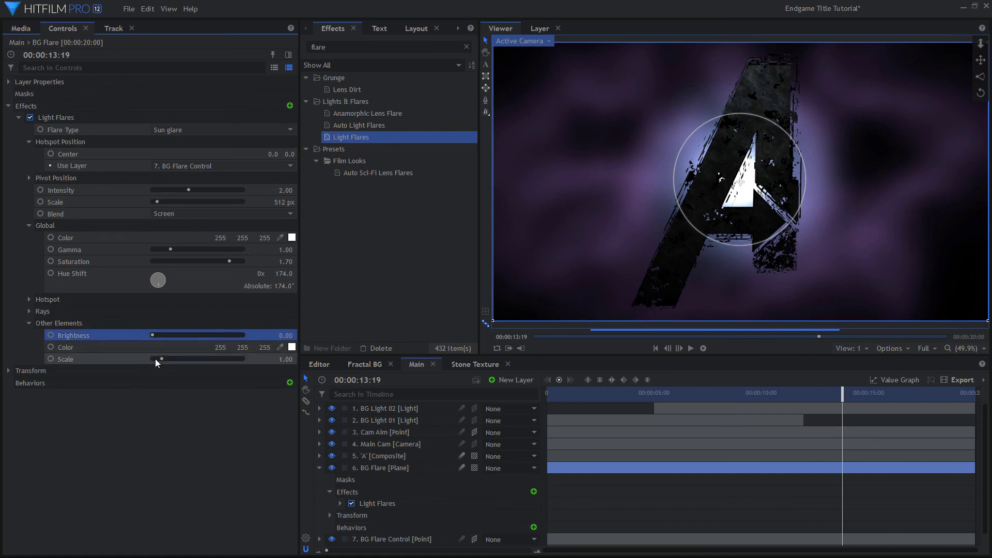
Add a Blur effect to the BG Flare plane below its Light Flares and set the blur Radius to 30 px
click(9, 323)
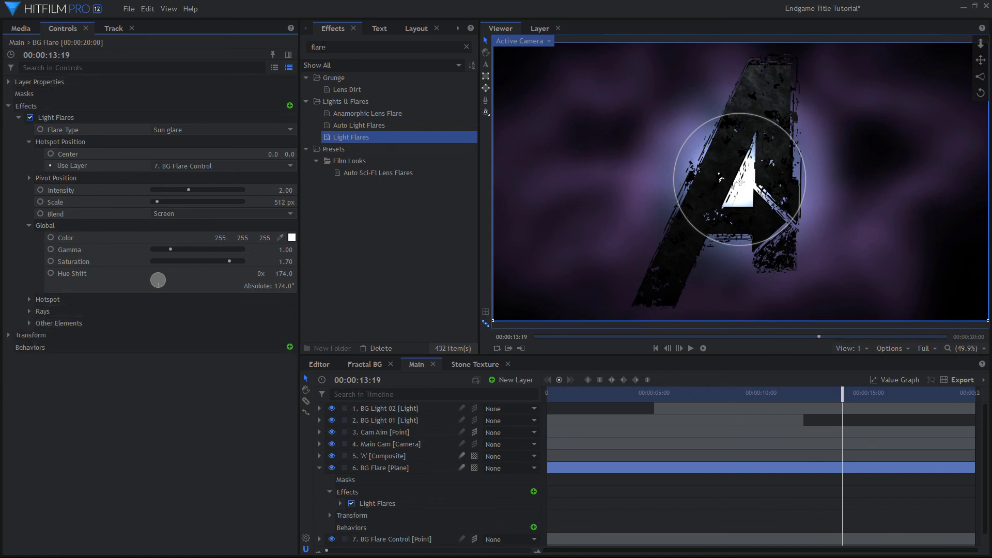
drag(333, 48, 283, 57)
text(blur)
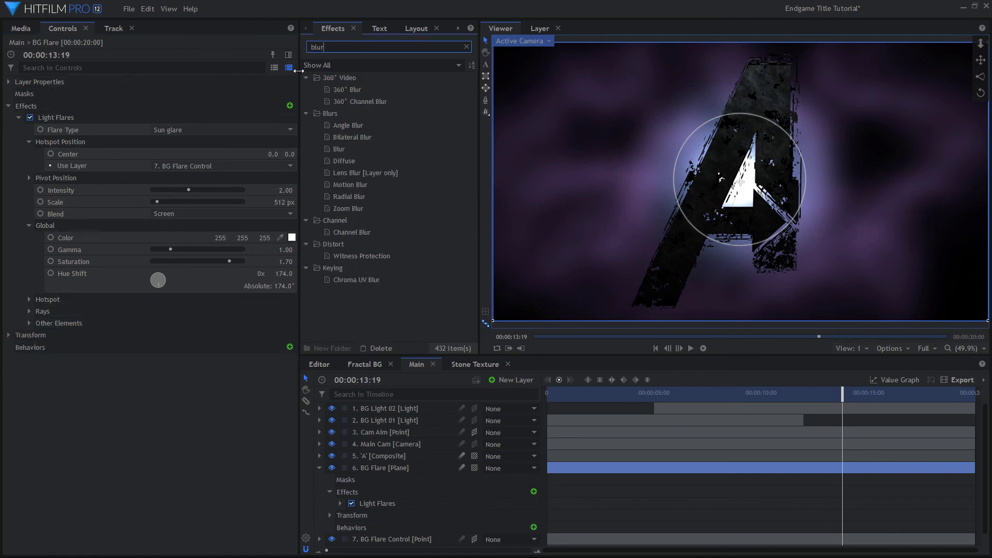
drag(339, 148, 21, 335)
click(19, 336)
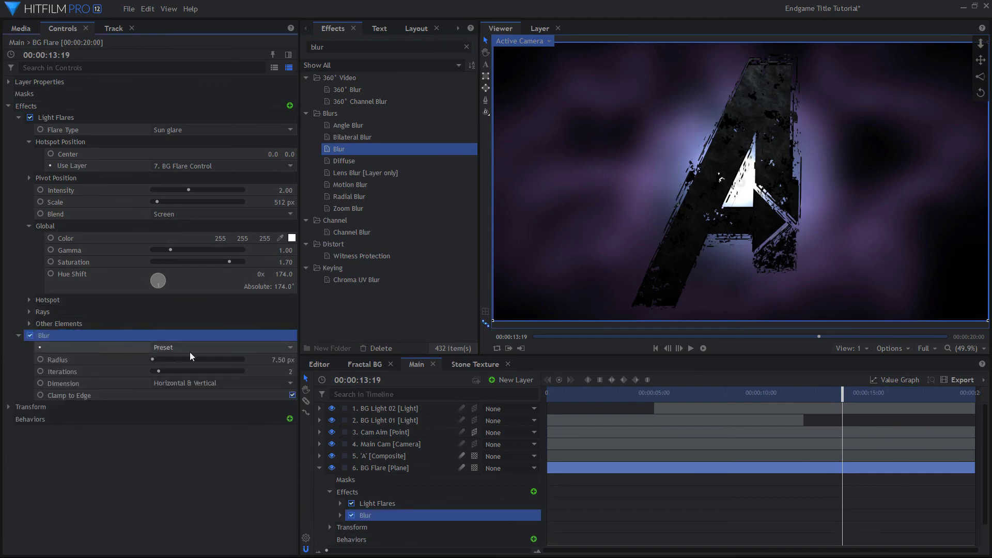
click(287, 361)
text(30)
key(Return)
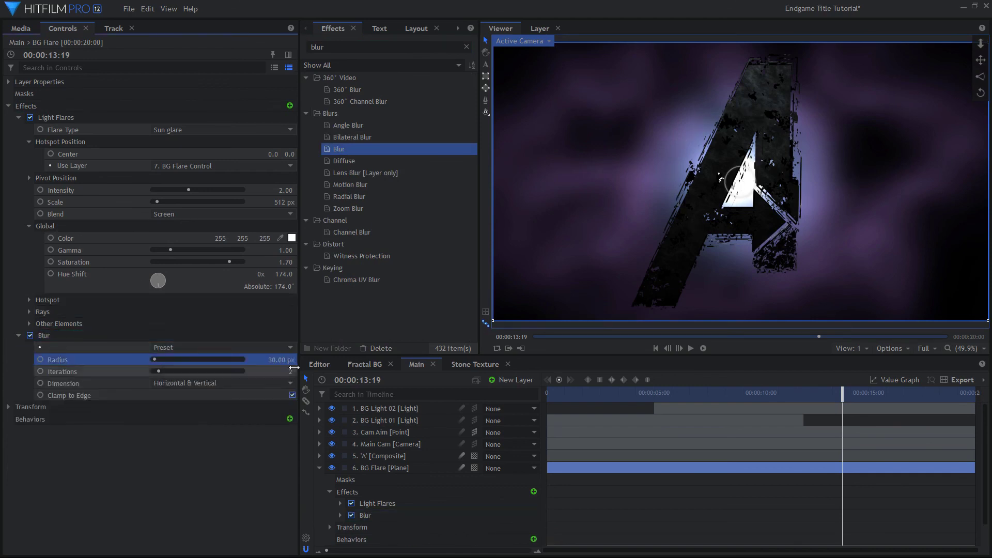
click(319, 468)
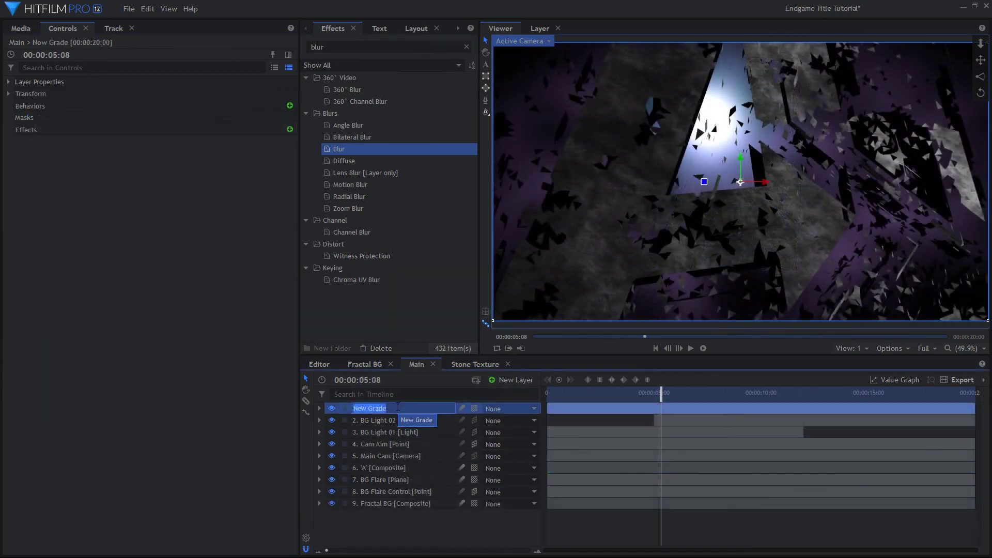
Name the new grade layer BG Gleam and apply the Gleam effect to it
text(BG Gleam)
key(Return)
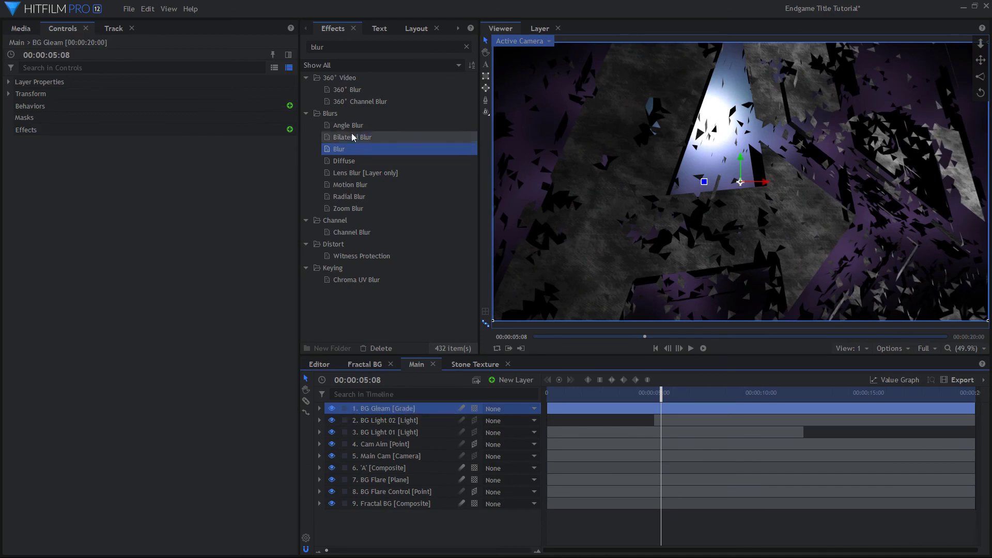
drag(331, 47, 280, 46)
text(gleam)
drag(342, 90, 390, 409)
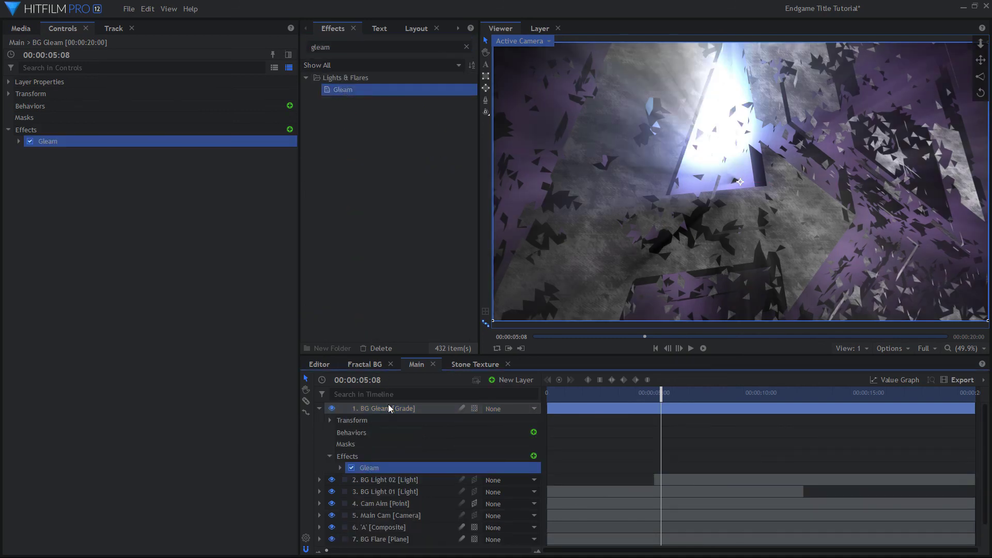
Attach the Gleam position to the BG Flare Control layer and set its Minimum Value to 0.07
click(19, 141)
click(29, 225)
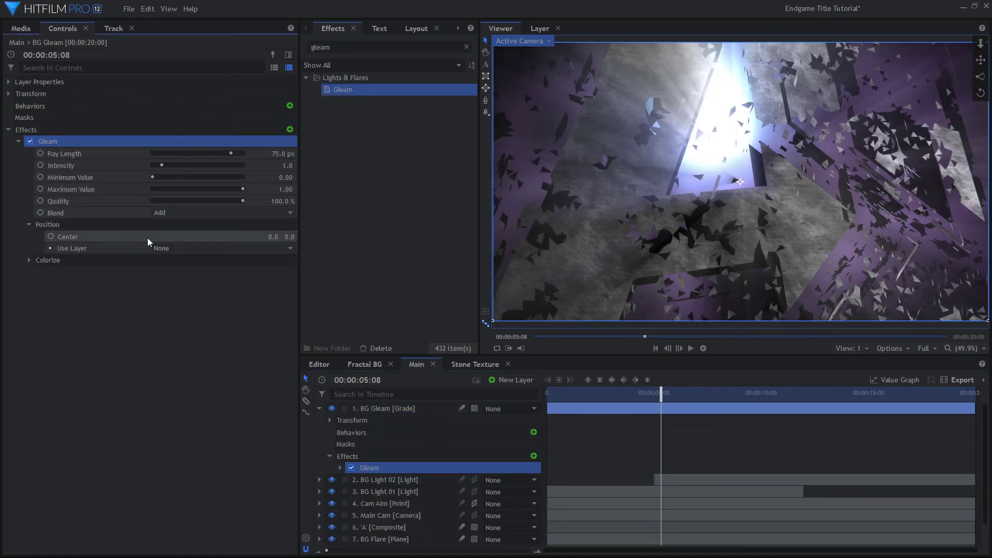
click(176, 248)
click(195, 362)
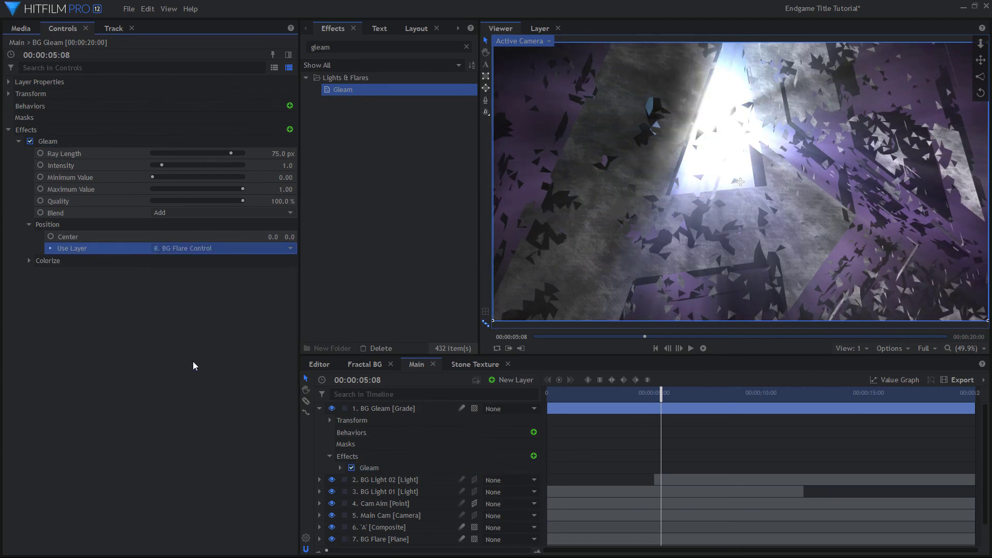
click(278, 177)
text(0.07)
key(Return)
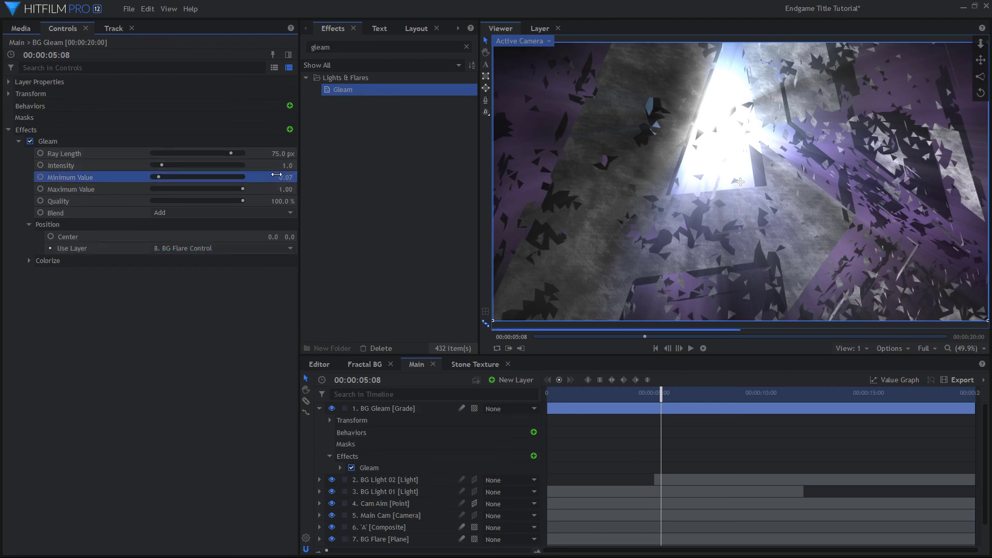
Enable Colorize on the Gleam effect and set its color to RGB 137, 204, 255
click(29, 260)
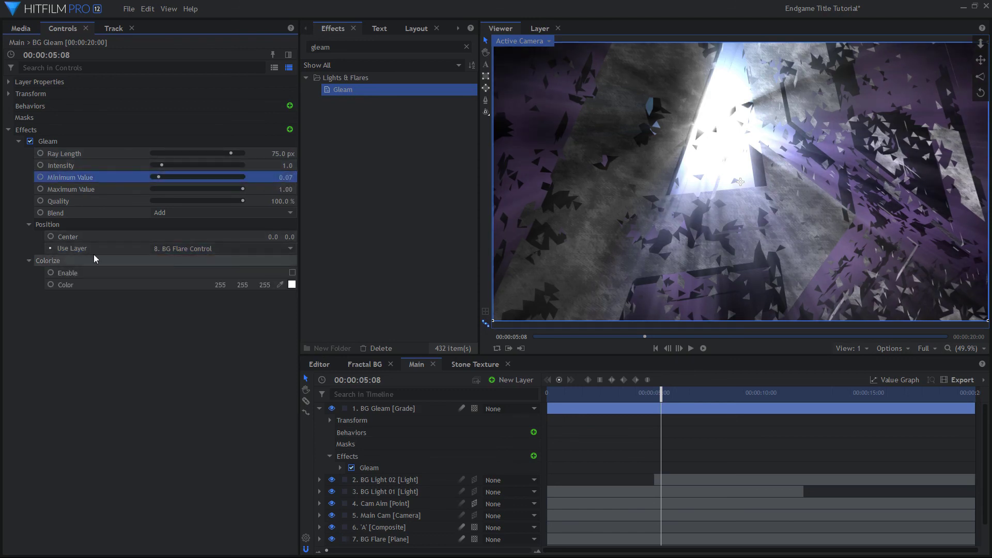
click(291, 272)
click(220, 284)
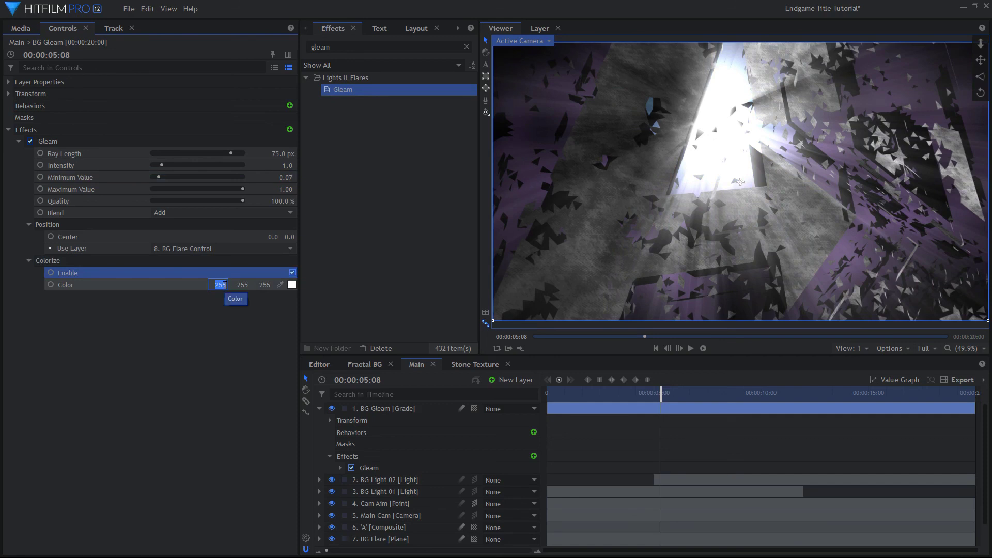
text(137)
key(Tab)
text(204)
key(Tab)
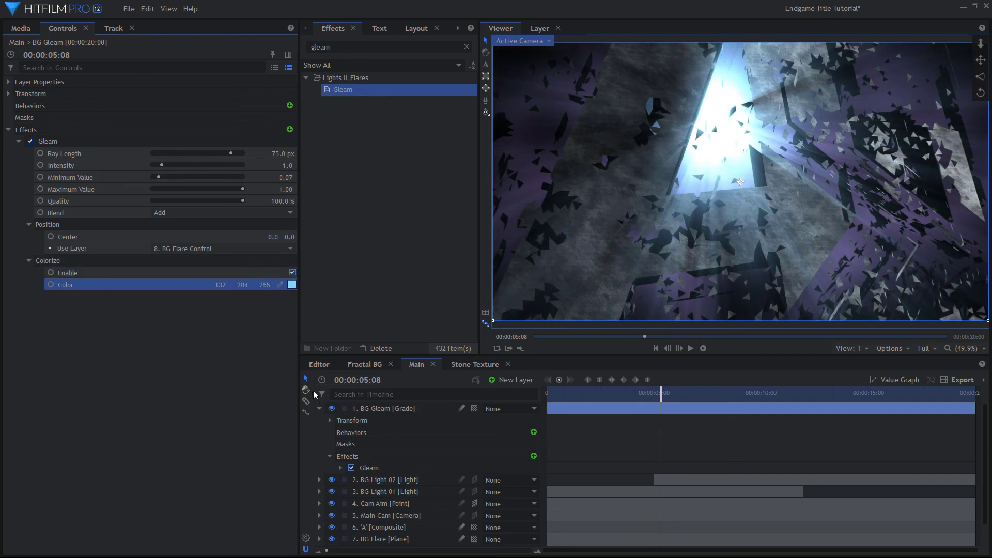
click(320, 409)
Render a RAM preview of the Main composite and play it from the beginning
click(703, 349)
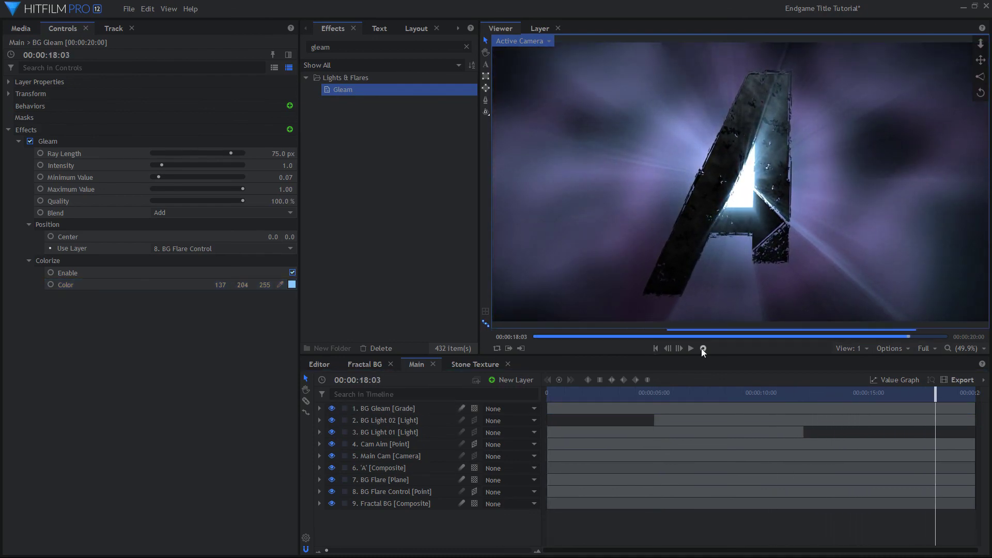
click(657, 348)
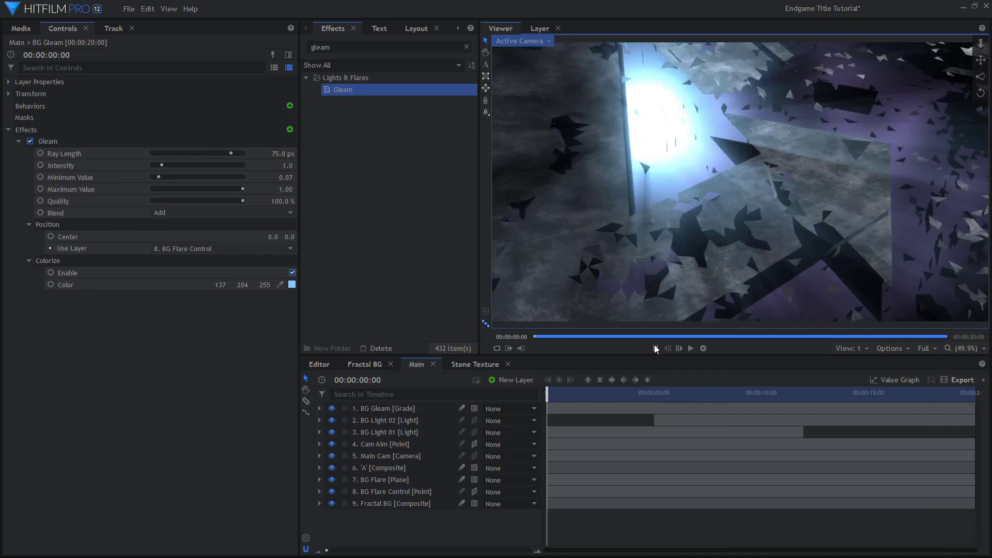
click(690, 349)
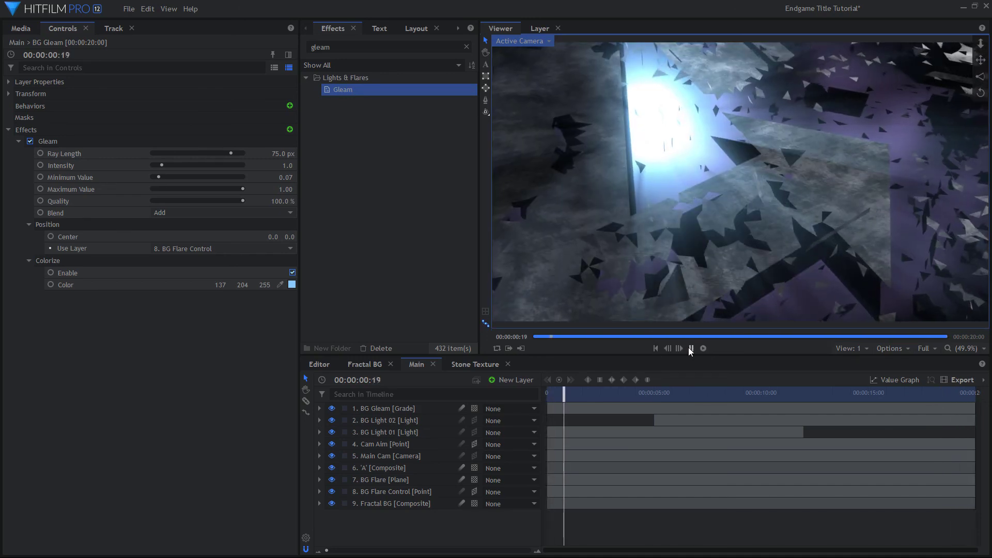